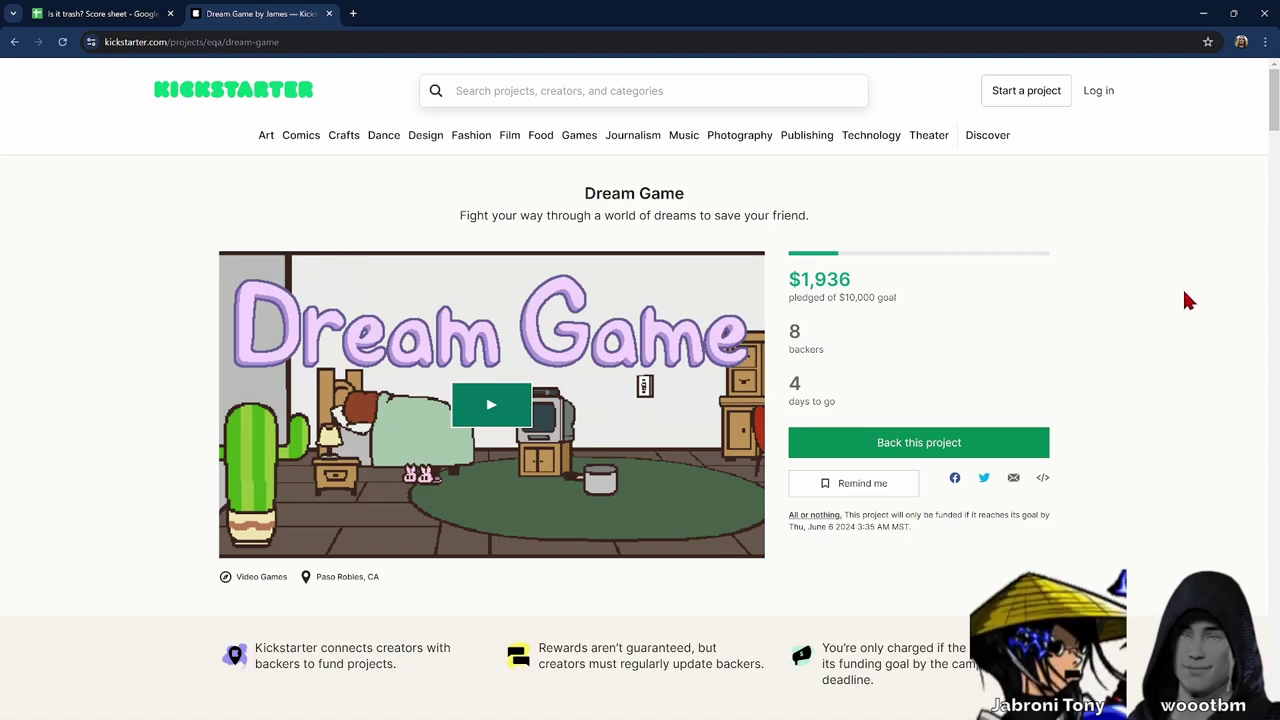
Examine the Dream Game campaign's reward tiers up to the $400 Prime Real(ish) Estate pledge, including backers, quantities and included items.
{"action": "scroll", "coordinate": [1187, 300], "scroll_direction": "down", "scroll_amount": 2}
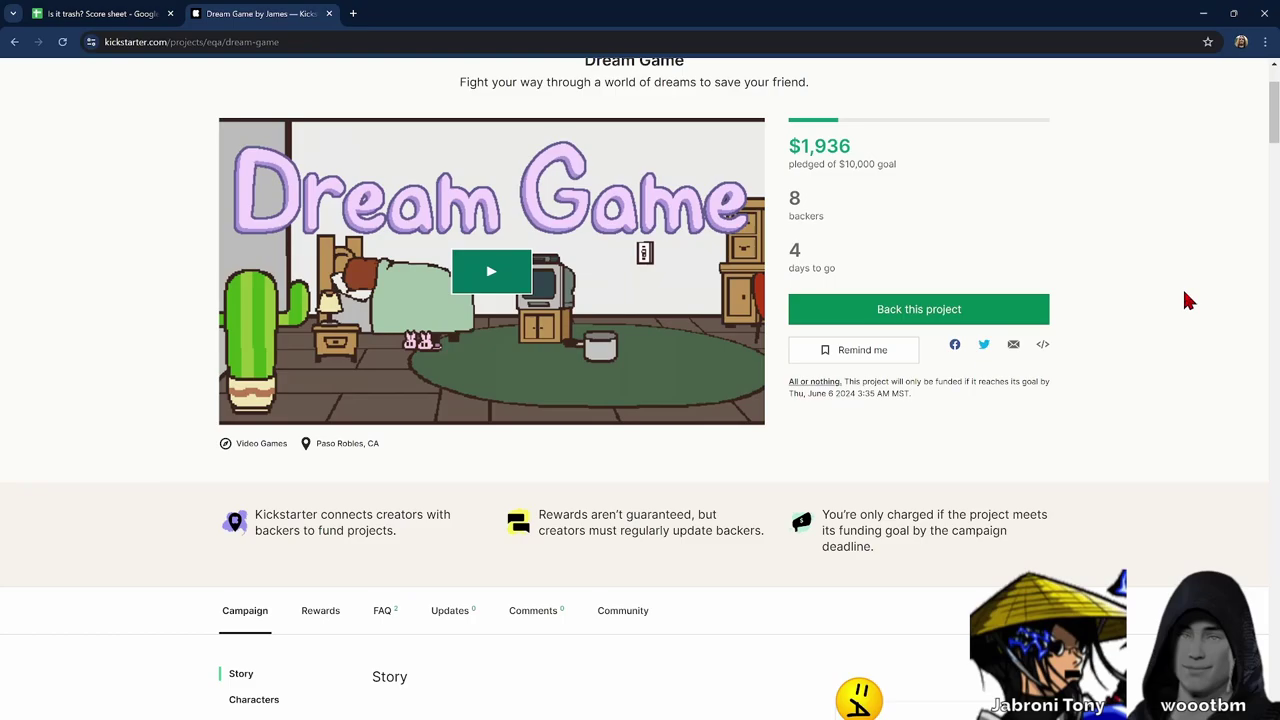
{"action": "scroll", "coordinate": [1187, 300], "scroll_direction": "down", "scroll_amount": 4}
{"action": "scroll", "coordinate": [1187, 300], "scroll_direction": "down", "scroll_amount": 8}
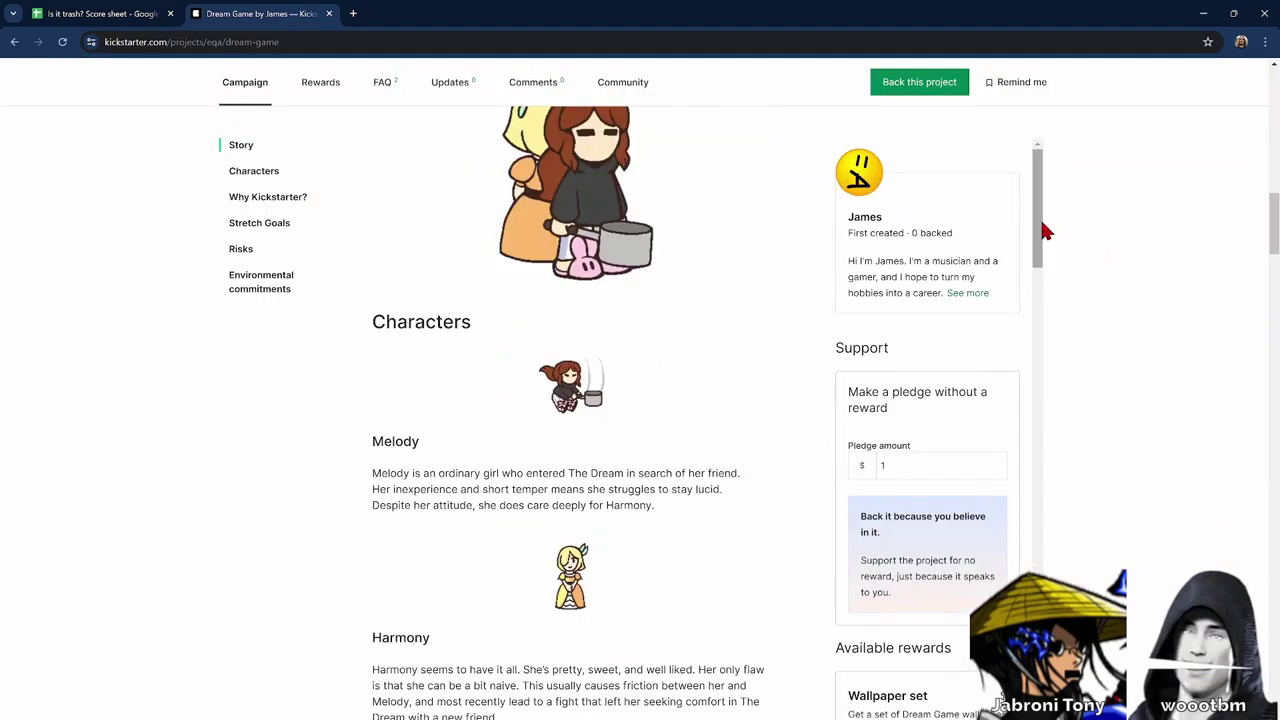
{"action": "left_click_drag", "start_coordinate": [1042, 240], "coordinate": [1074, 500]}
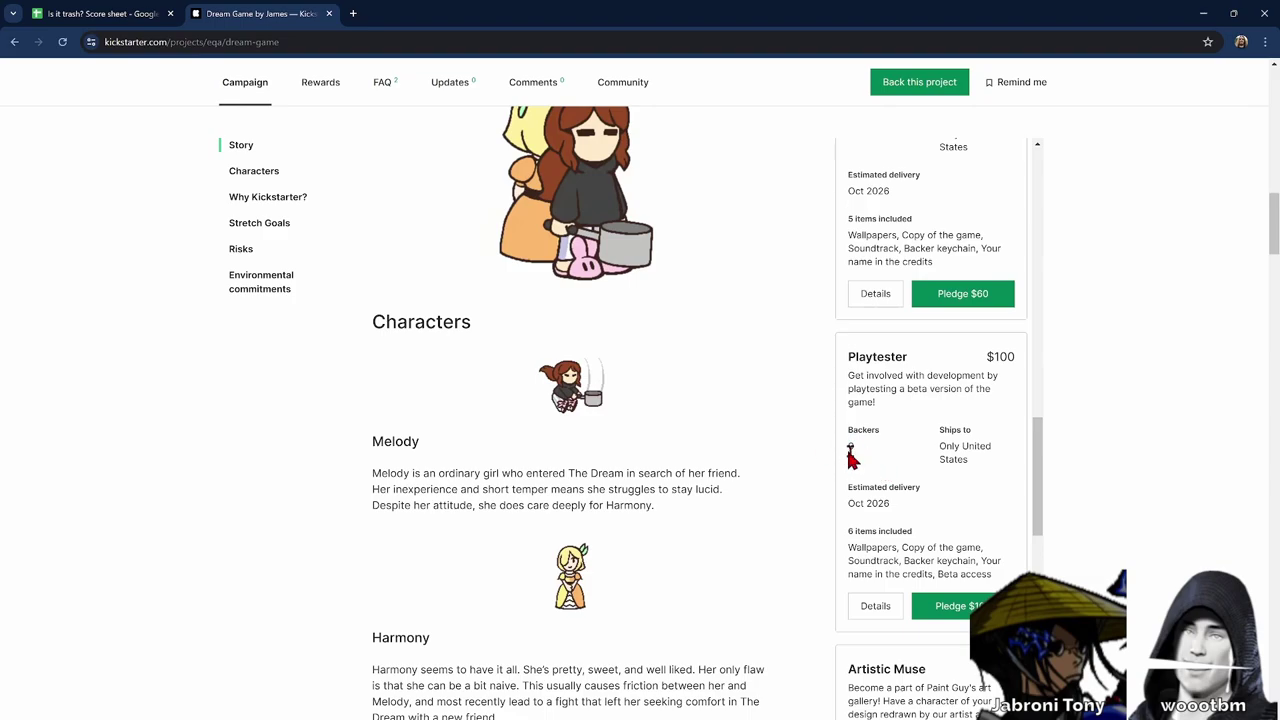
{"action": "left_click_drag", "start_coordinate": [1044, 450], "coordinate": [1042, 644]}
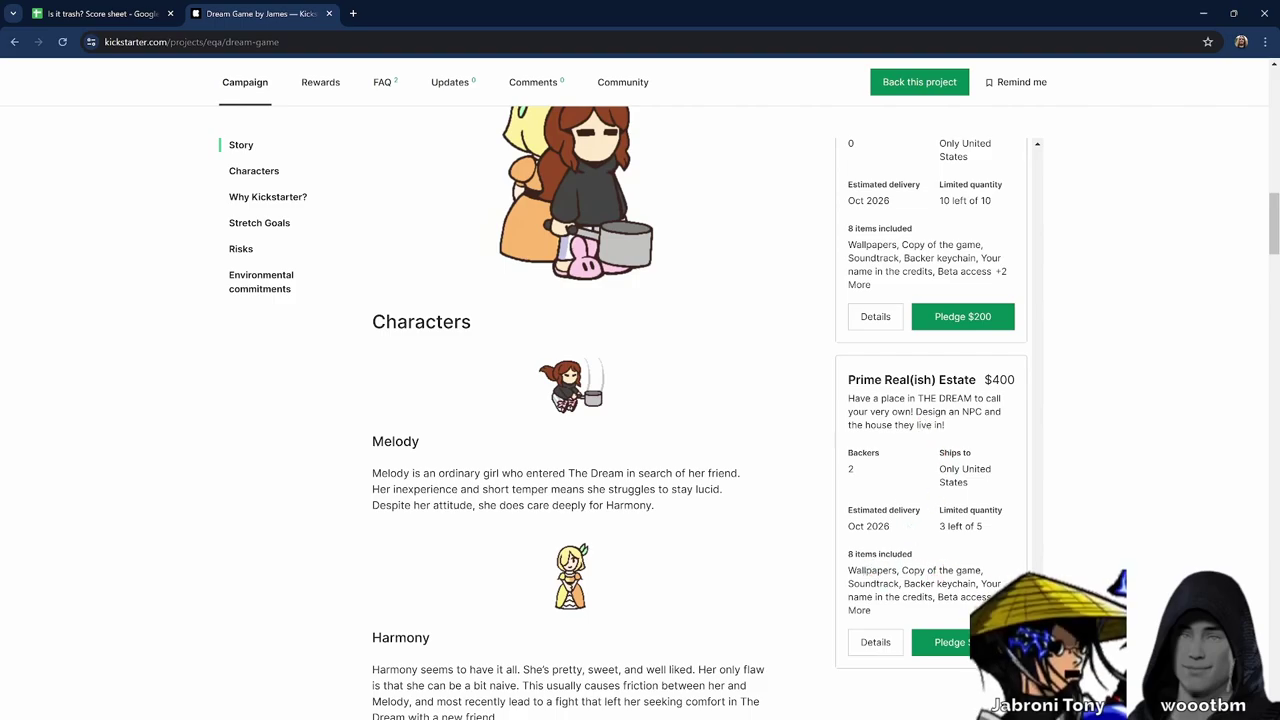
{"action": "scroll", "coordinate": [930, 410], "scroll_direction": "up", "scroll_amount": 2}
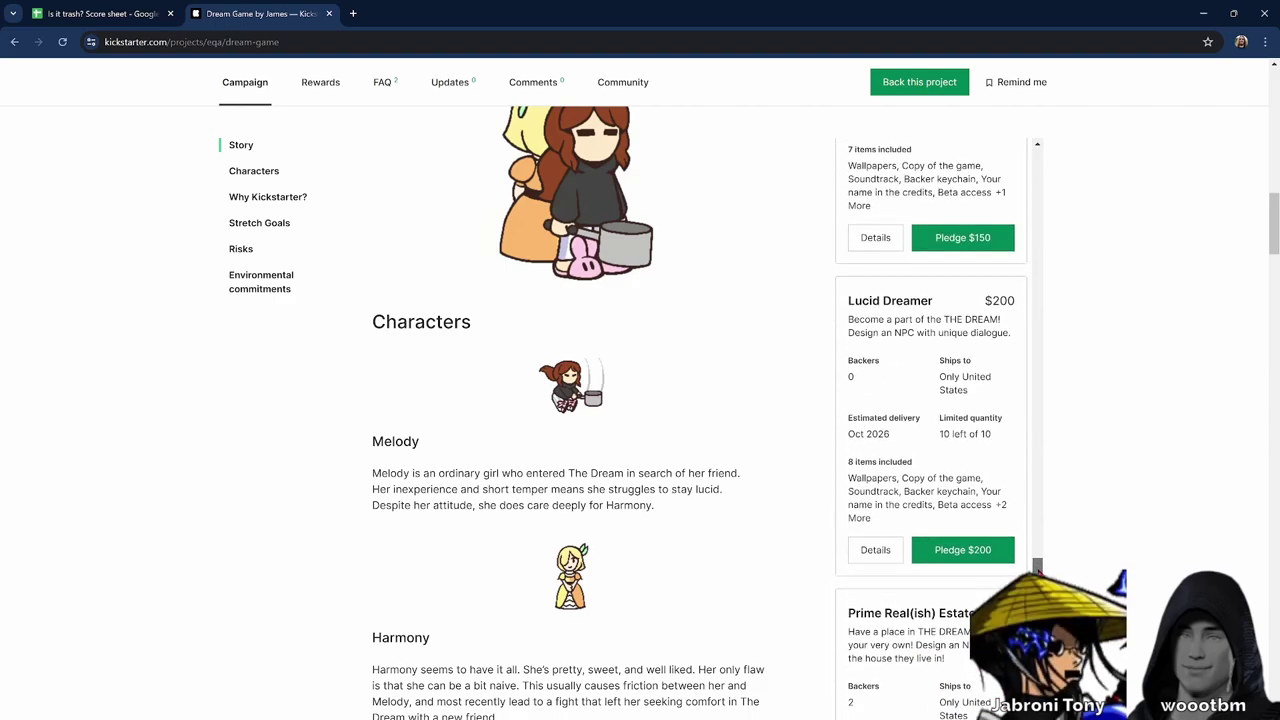
{"action": "scroll", "coordinate": [930, 410], "scroll_direction": "down", "scroll_amount": 2}
{"action": "scroll", "coordinate": [930, 410], "scroll_direction": "up", "scroll_amount": 2}
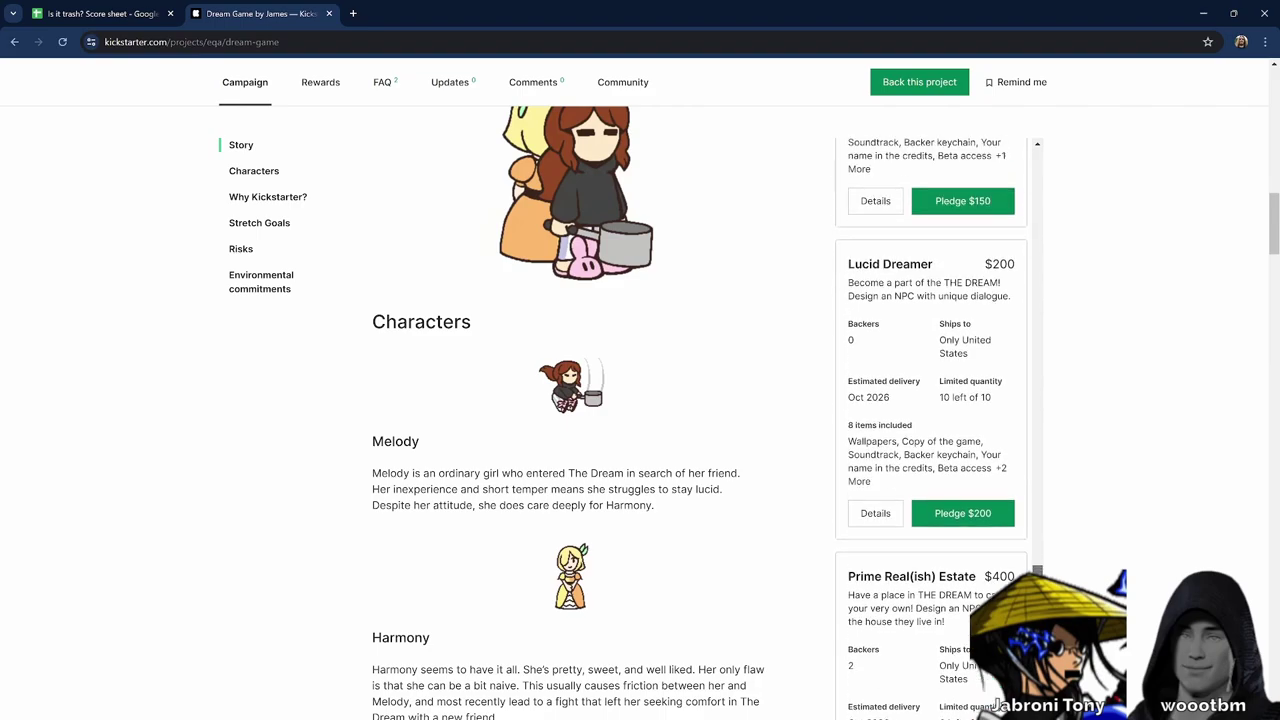
{"action": "scroll", "coordinate": [1048, 533], "scroll_direction": "up", "scroll_amount": 2}
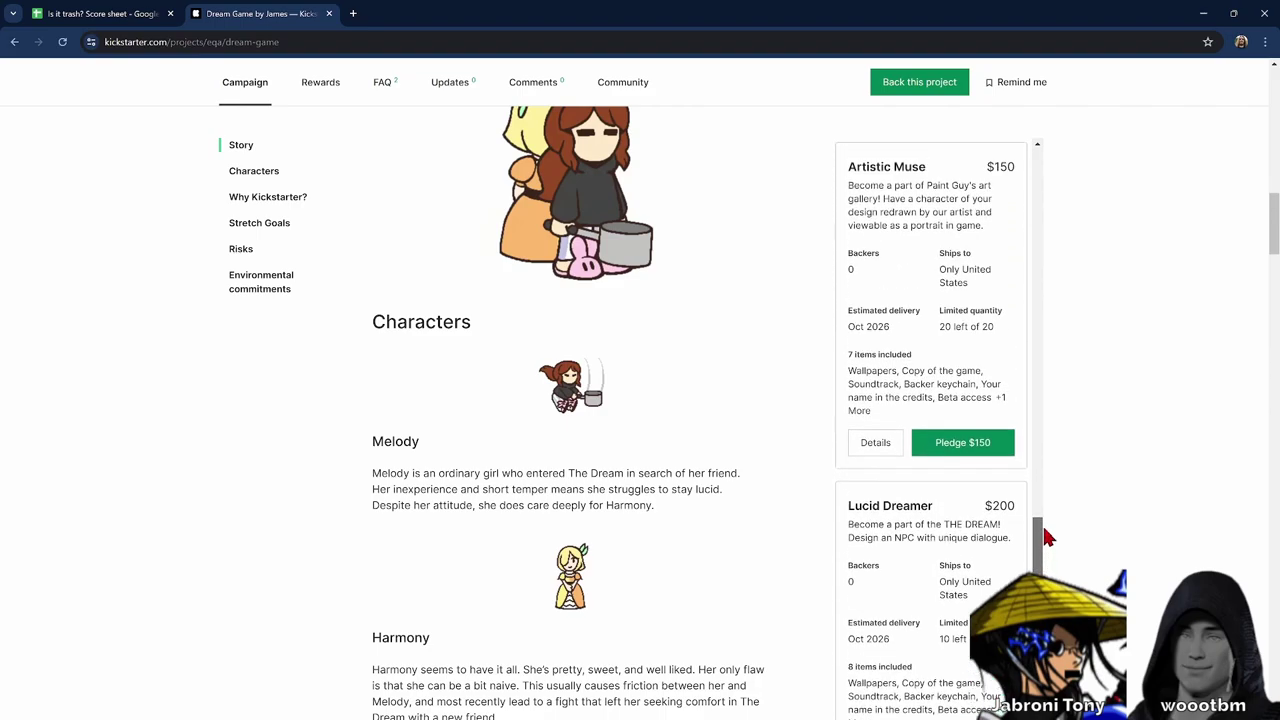
{"action": "left_click_drag", "start_coordinate": [1048, 533], "coordinate": [1036, 150]}
{"action": "scroll", "coordinate": [689, 349], "scroll_direction": "up", "scroll_amount": 10}
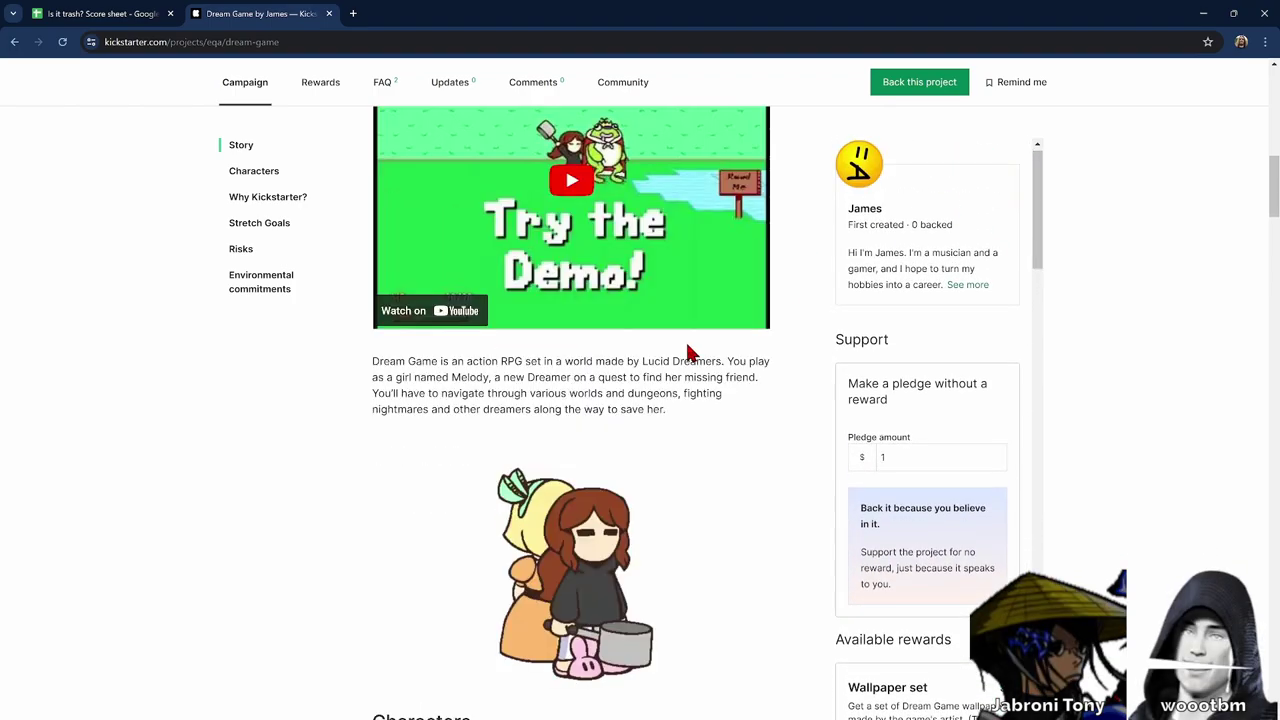
{"action": "scroll", "coordinate": [692, 356], "scroll_direction": "up", "scroll_amount": 4}
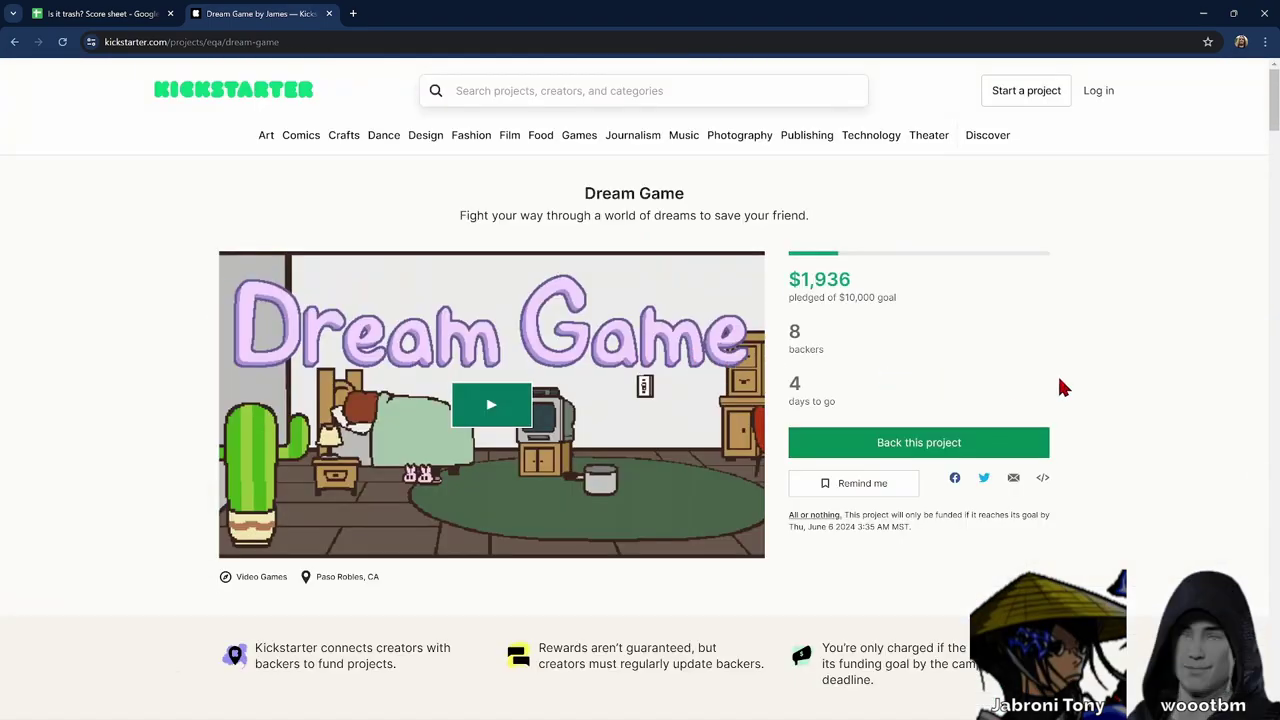
Check the Dream Game row in the score sheet, and review the Kickstarter campaign's funding summary and Story introduction.
{"action": "left_click", "coordinate": [105, 14]}
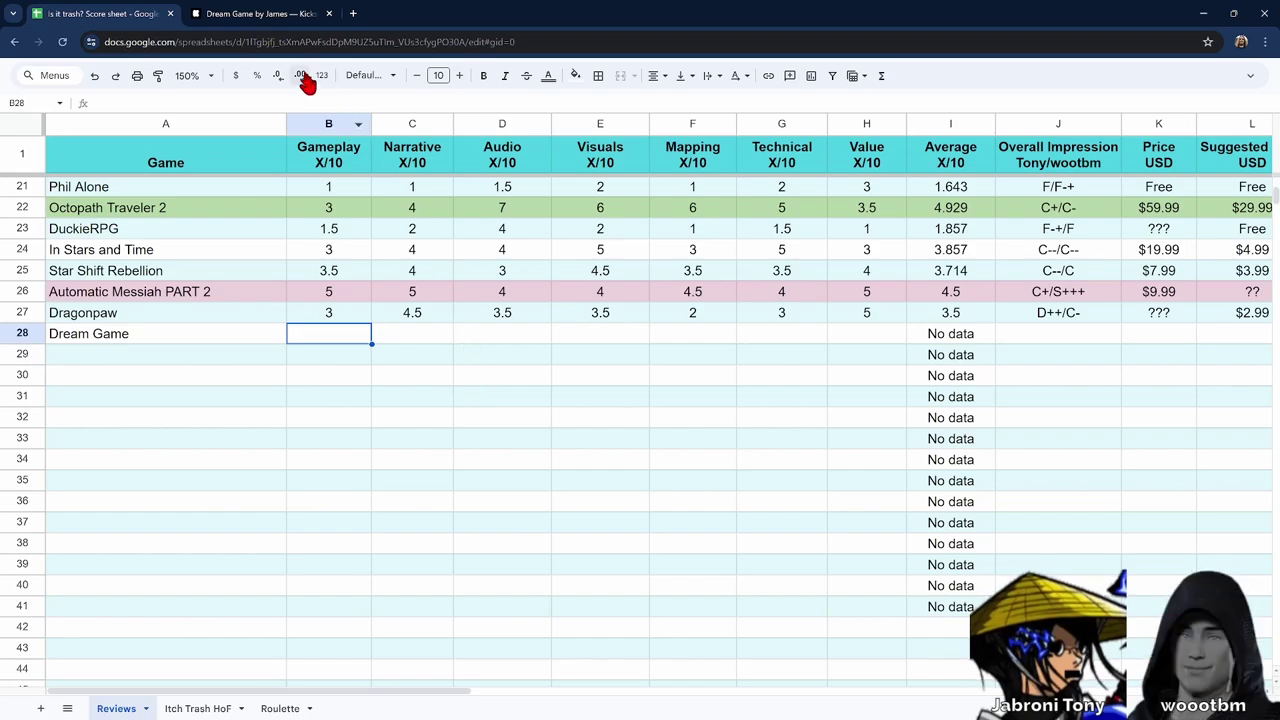
{"action": "left_click", "coordinate": [300, 13]}
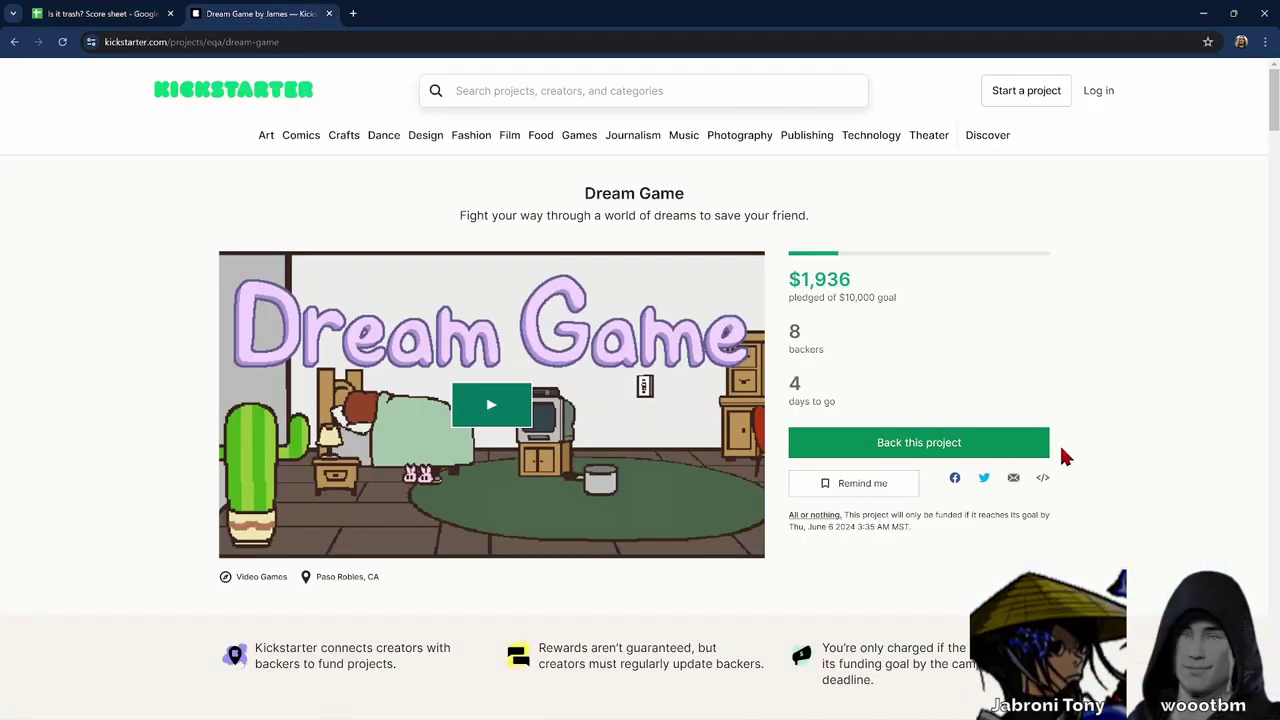
{"action": "scroll", "coordinate": [1127, 417], "scroll_direction": "down", "scroll_amount": 1}
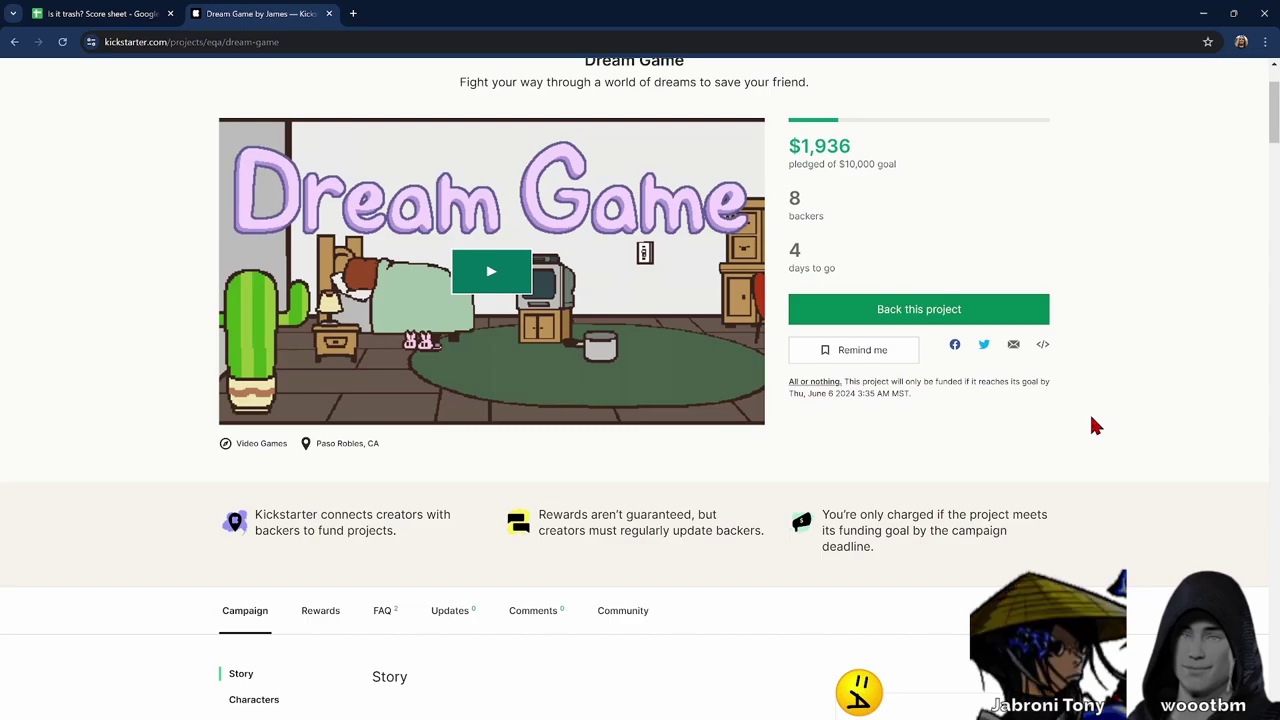
{"action": "scroll", "coordinate": [1092, 420], "scroll_direction": "up", "scroll_amount": 2}
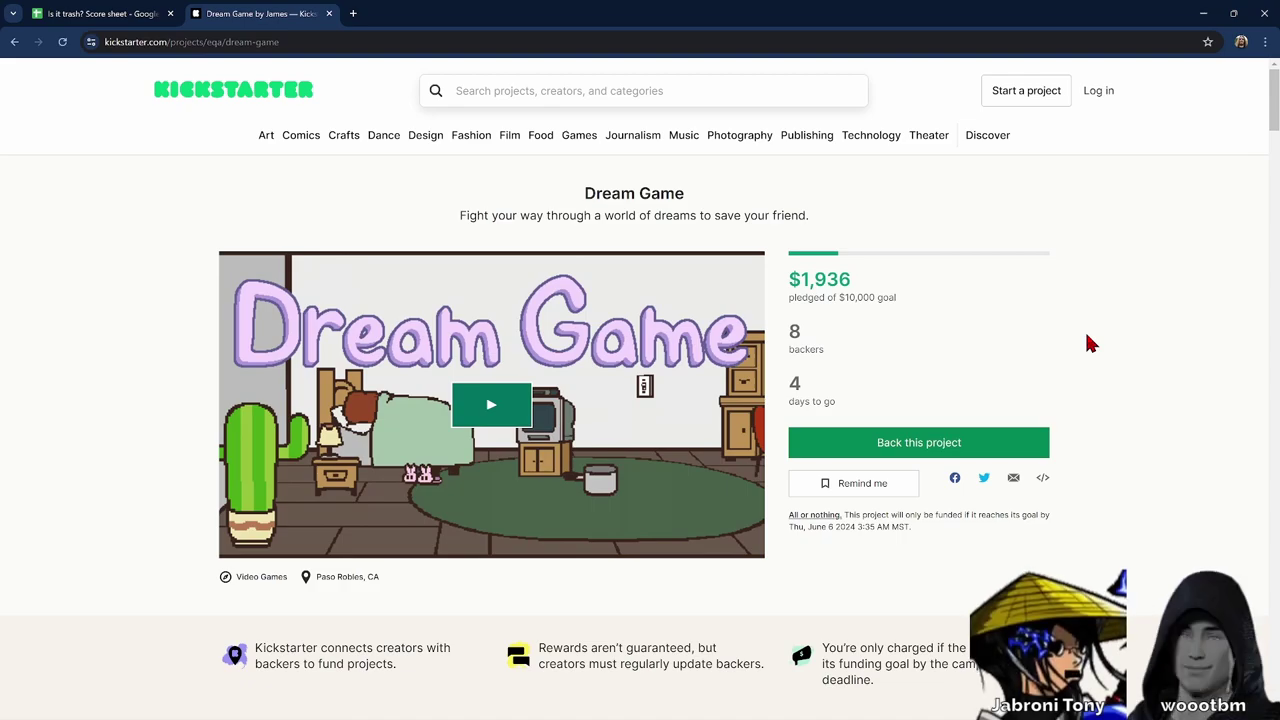
{"action": "scroll", "coordinate": [1088, 338], "scroll_direction": "down", "scroll_amount": 1}
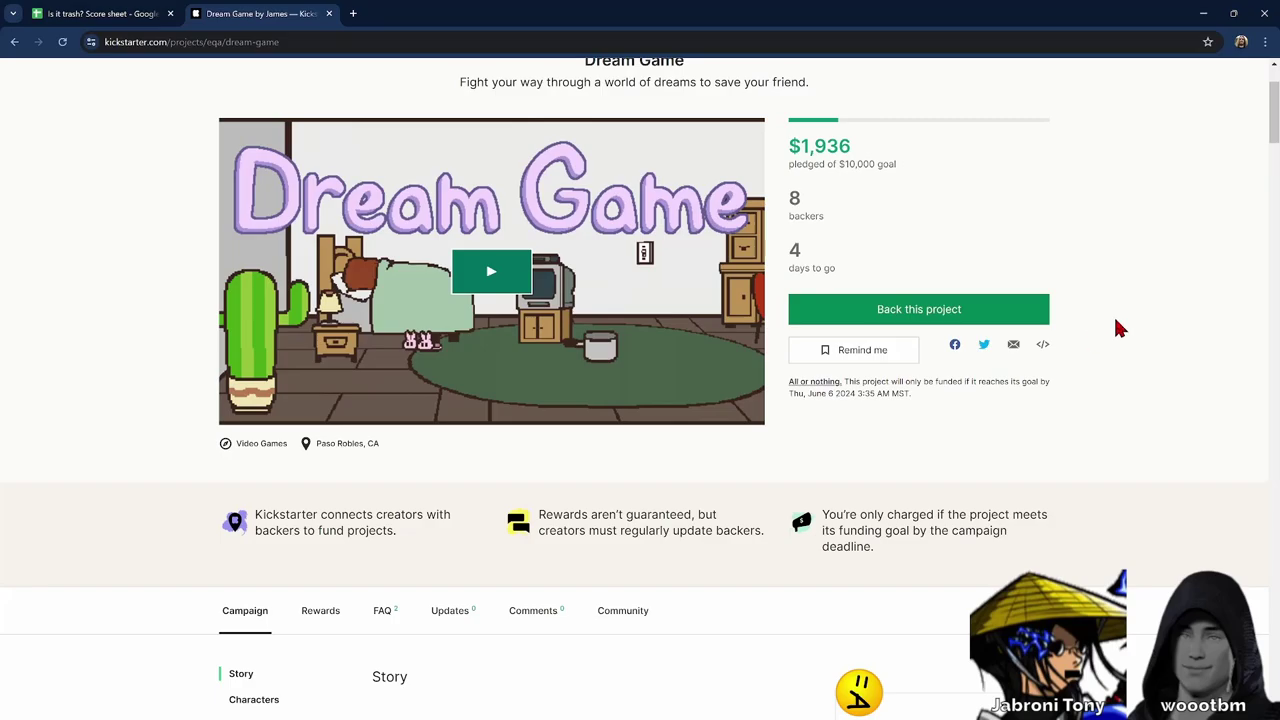
{"action": "scroll", "coordinate": [1117, 322], "scroll_direction": "down", "scroll_amount": 1}
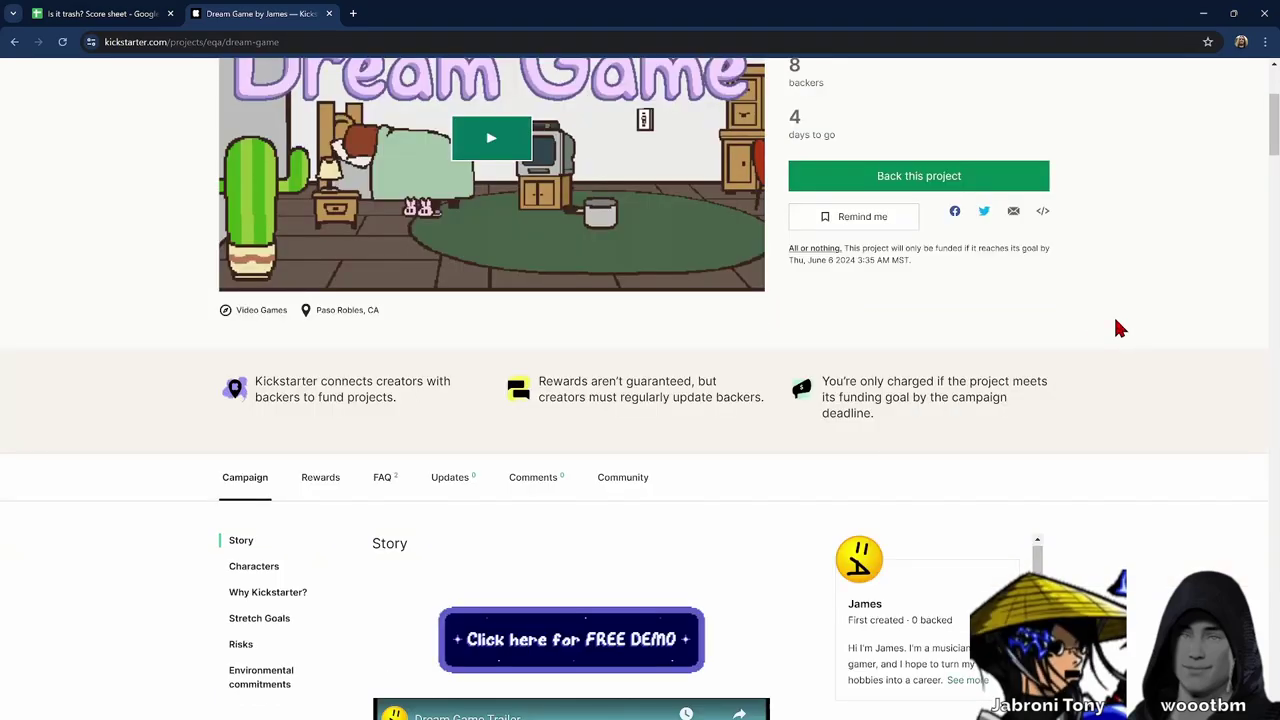
{"action": "scroll", "coordinate": [1119, 328], "scroll_direction": "down", "scroll_amount": 2}
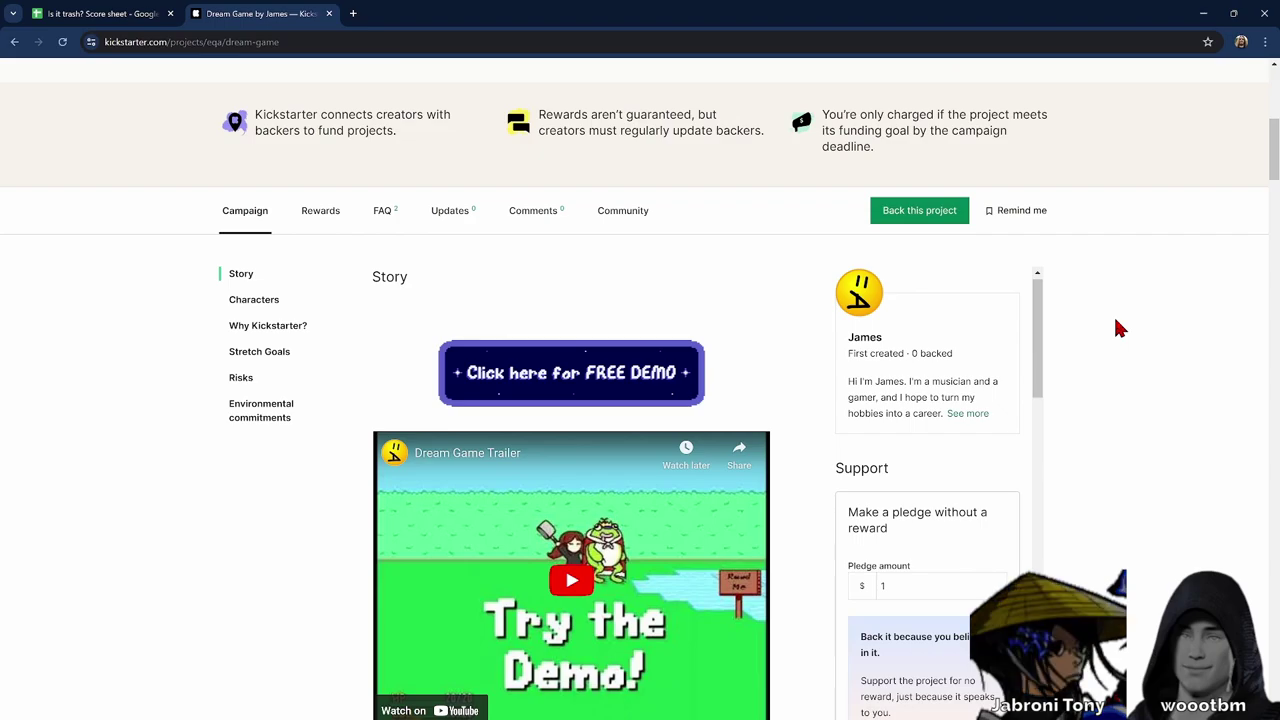
{"action": "scroll", "coordinate": [1119, 328], "scroll_direction": "down", "scroll_amount": 1}
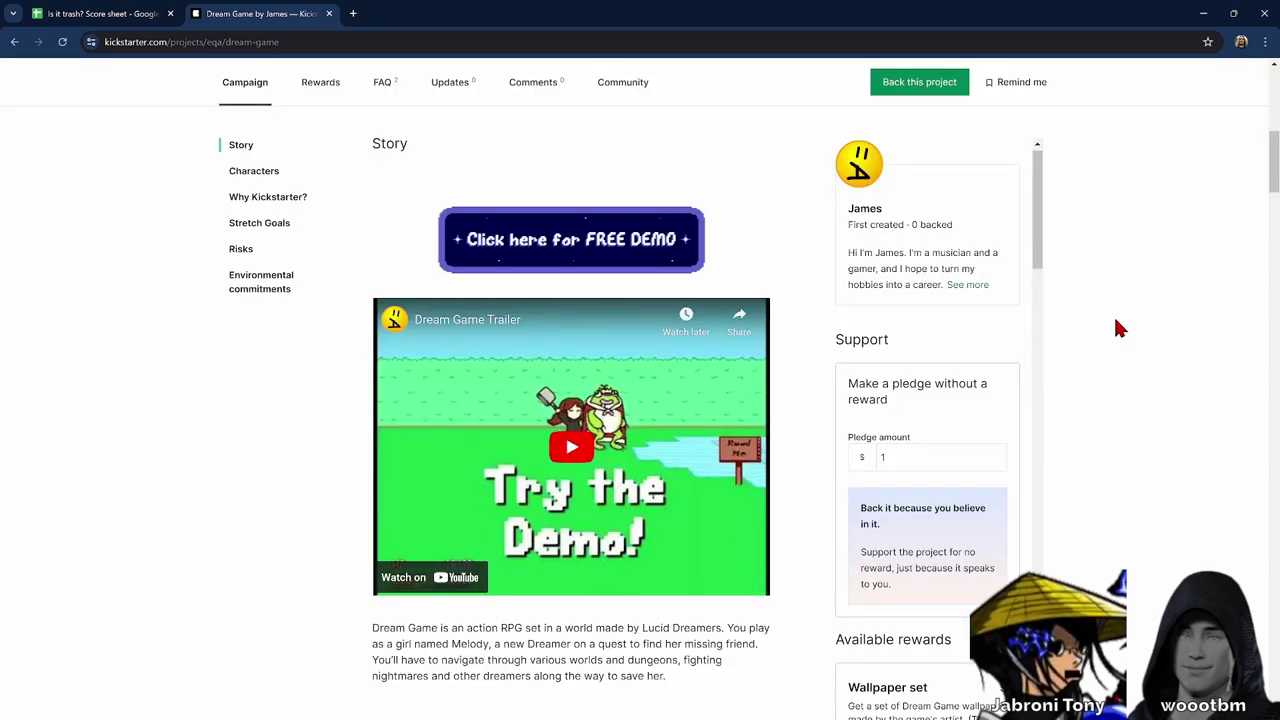
{"action": "scroll", "coordinate": [1119, 328], "scroll_direction": "up", "scroll_amount": 3}
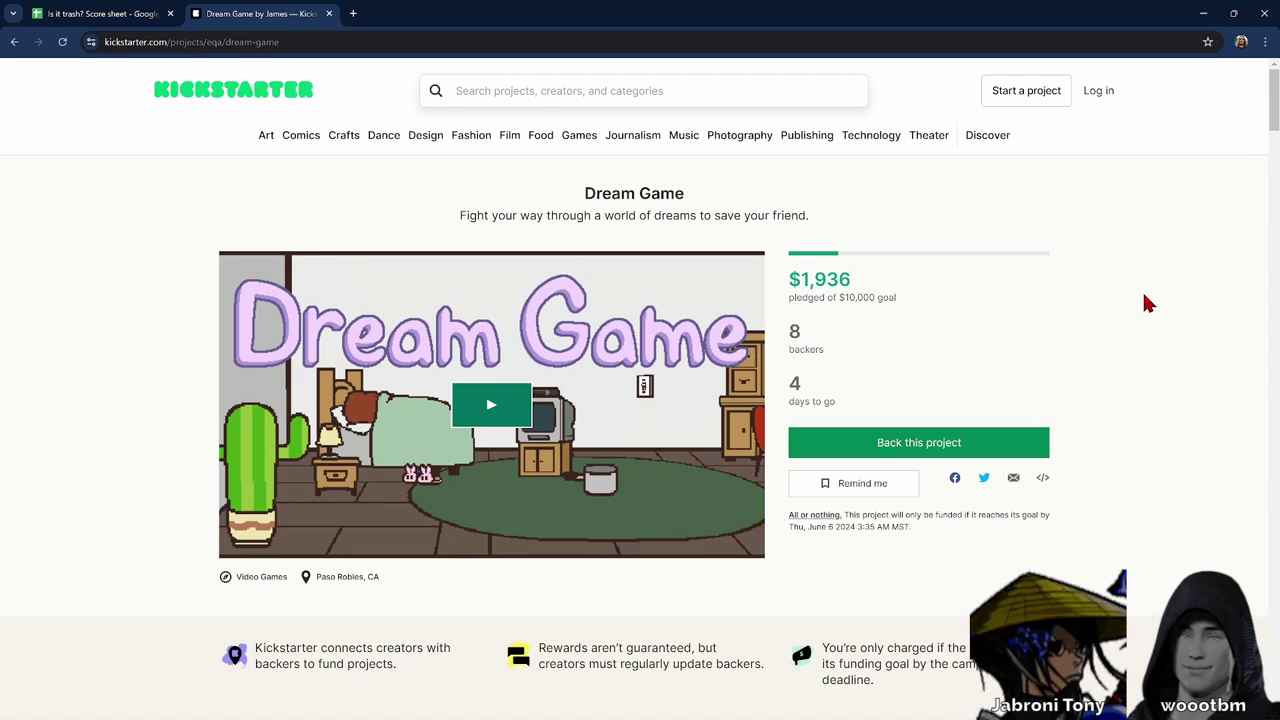
Read through the campaign's character descriptions, the Why Kickstarter? cost breakdown and the Stretch Goals section.
{"action": "scroll", "coordinate": [1147, 303], "scroll_direction": "down", "scroll_amount": 6}
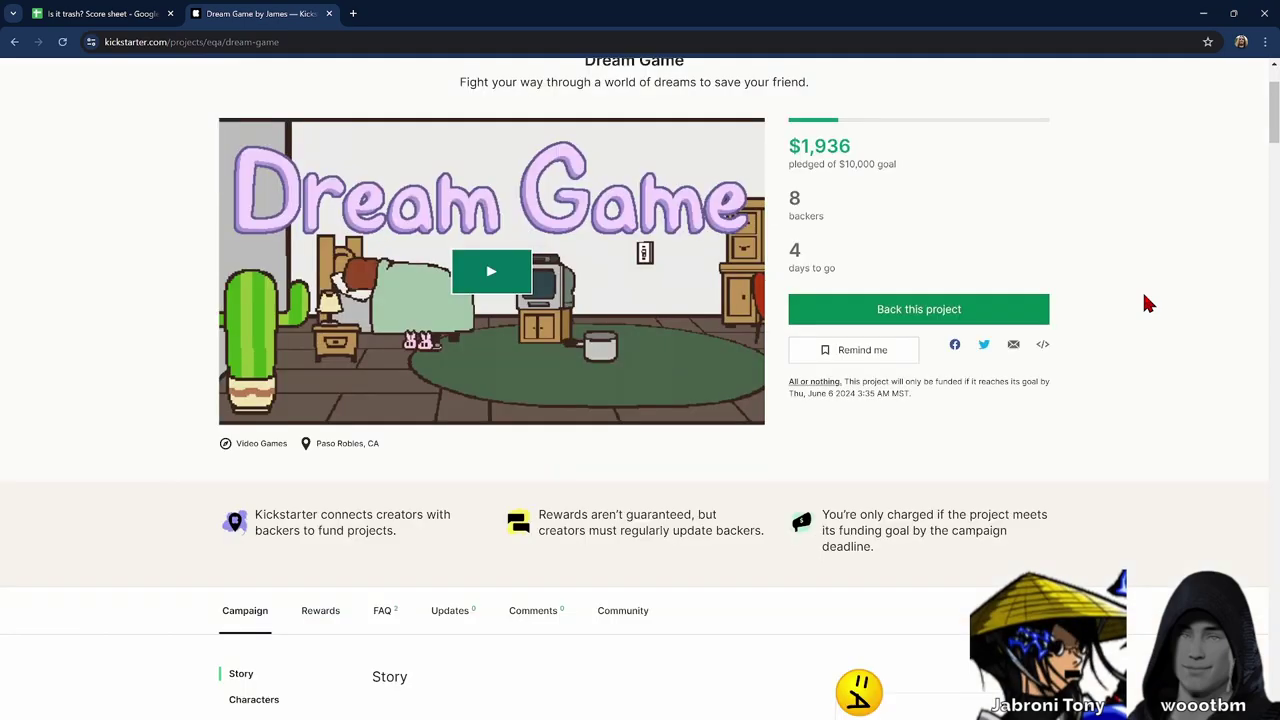
{"action": "scroll", "coordinate": [1147, 303], "scroll_direction": "down", "scroll_amount": 7}
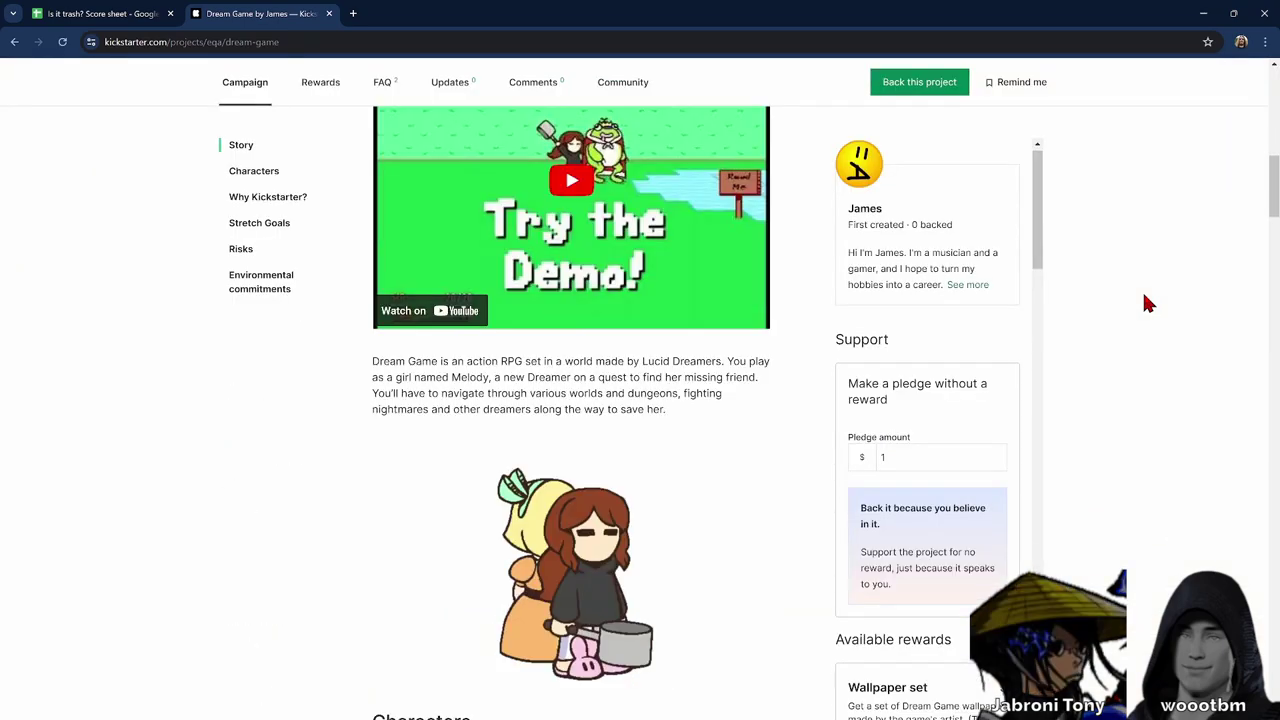
{"action": "scroll", "coordinate": [1147, 303], "scroll_direction": "down", "scroll_amount": 15}
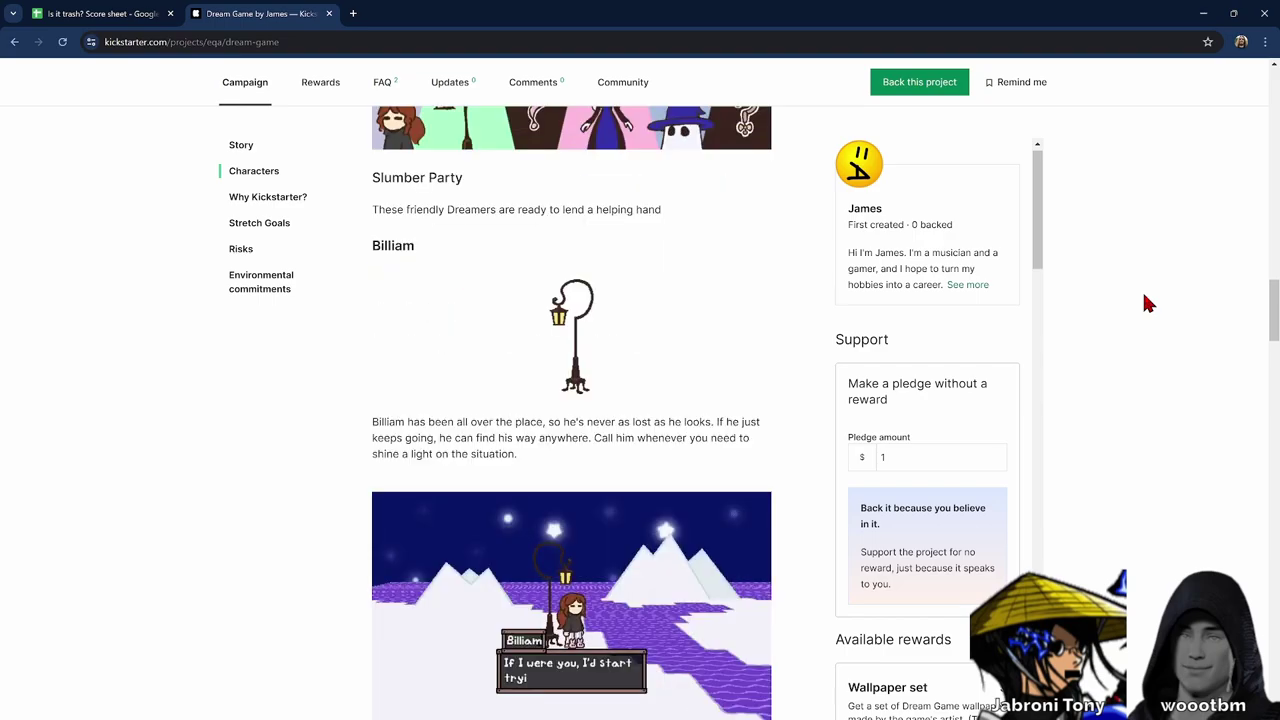
{"action": "scroll", "coordinate": [1147, 303], "scroll_direction": "down", "scroll_amount": 20}
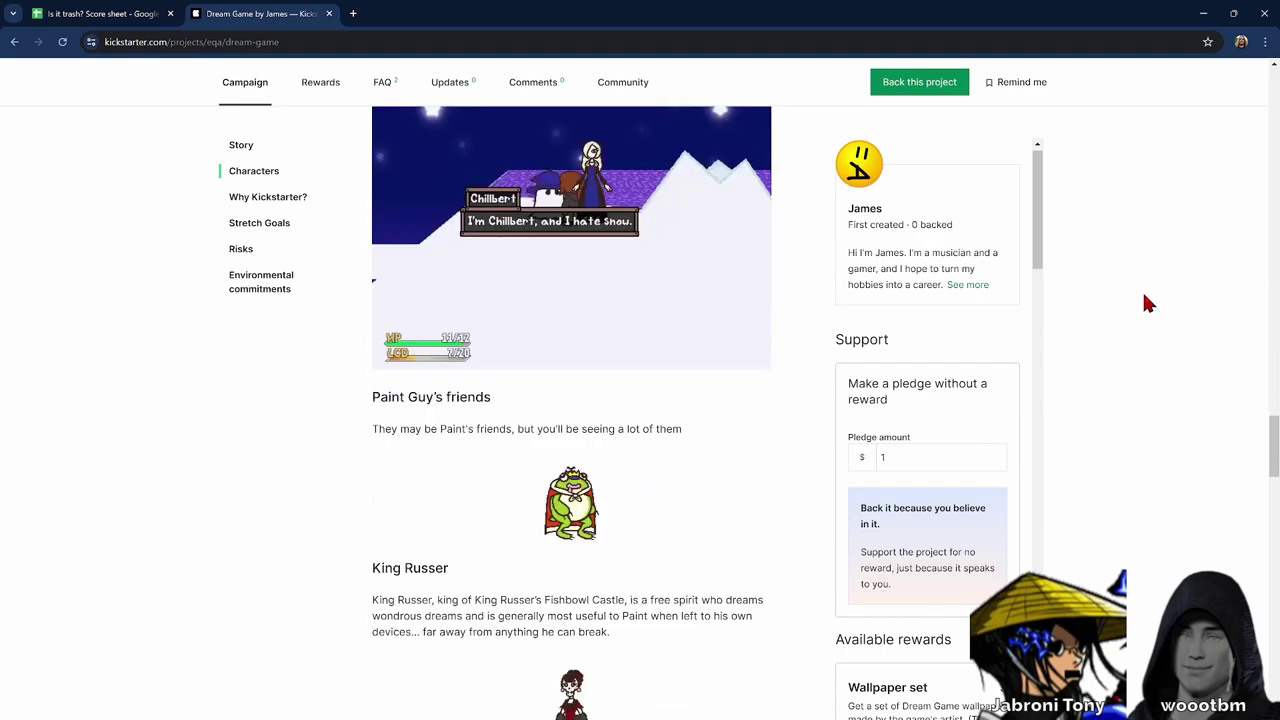
{"action": "scroll", "coordinate": [1147, 303], "scroll_direction": "down", "scroll_amount": 3}
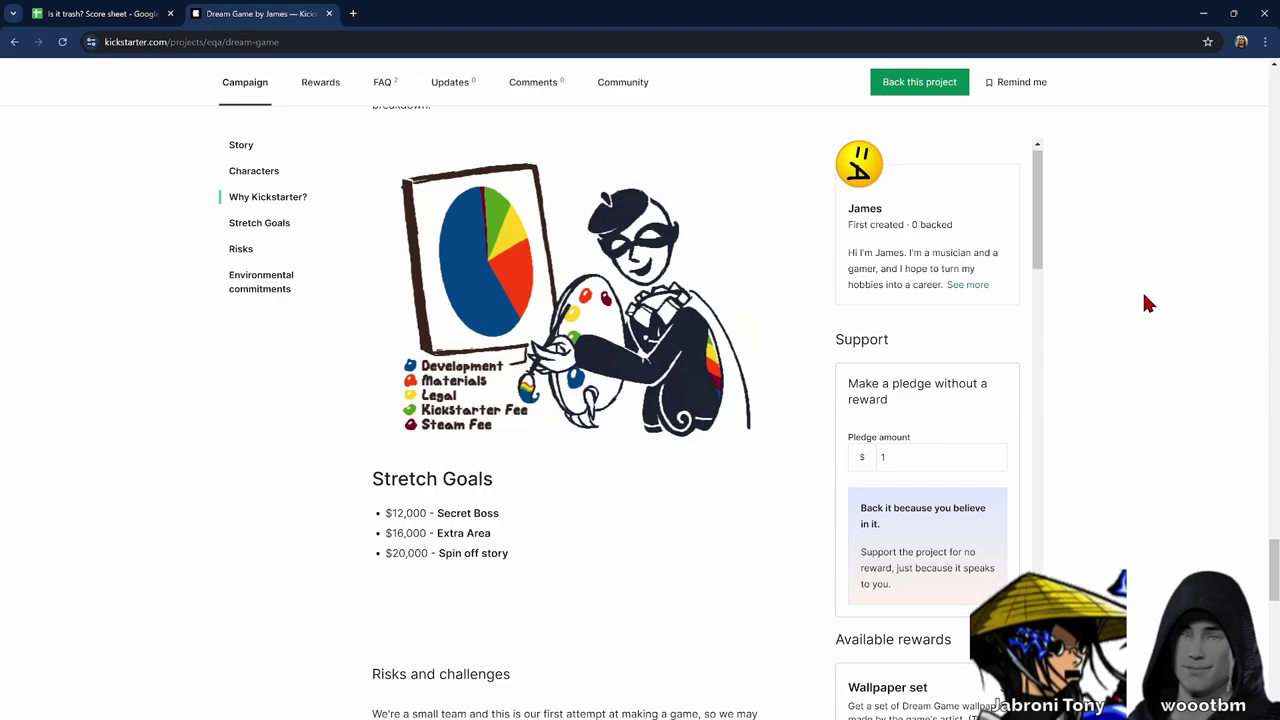
{"action": "scroll", "coordinate": [1147, 303], "scroll_direction": "up", "scroll_amount": 2}
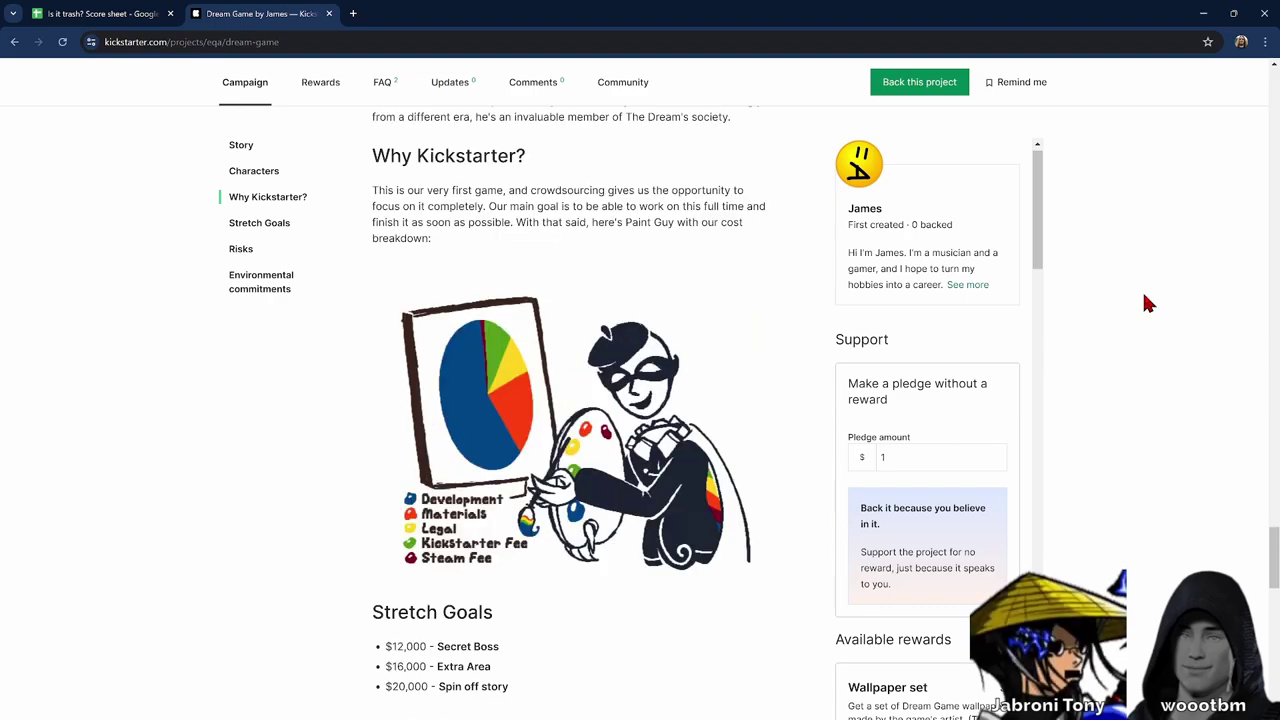
{"action": "scroll", "coordinate": [1147, 303], "scroll_direction": "down", "scroll_amount": 2}
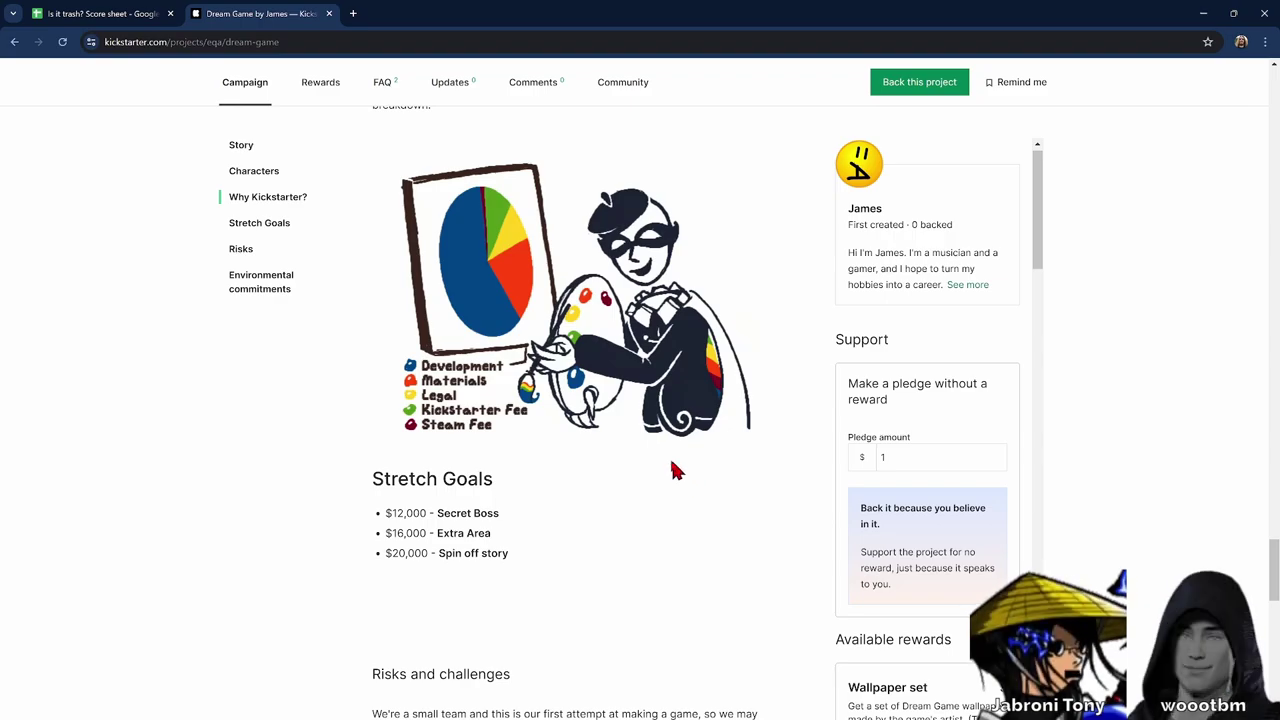
Highlight the Stretch Goals heading and its list of funding targets while reading them, and clear the selection.
{"action": "left_click_drag", "start_coordinate": [369, 480], "coordinate": [484, 513]}
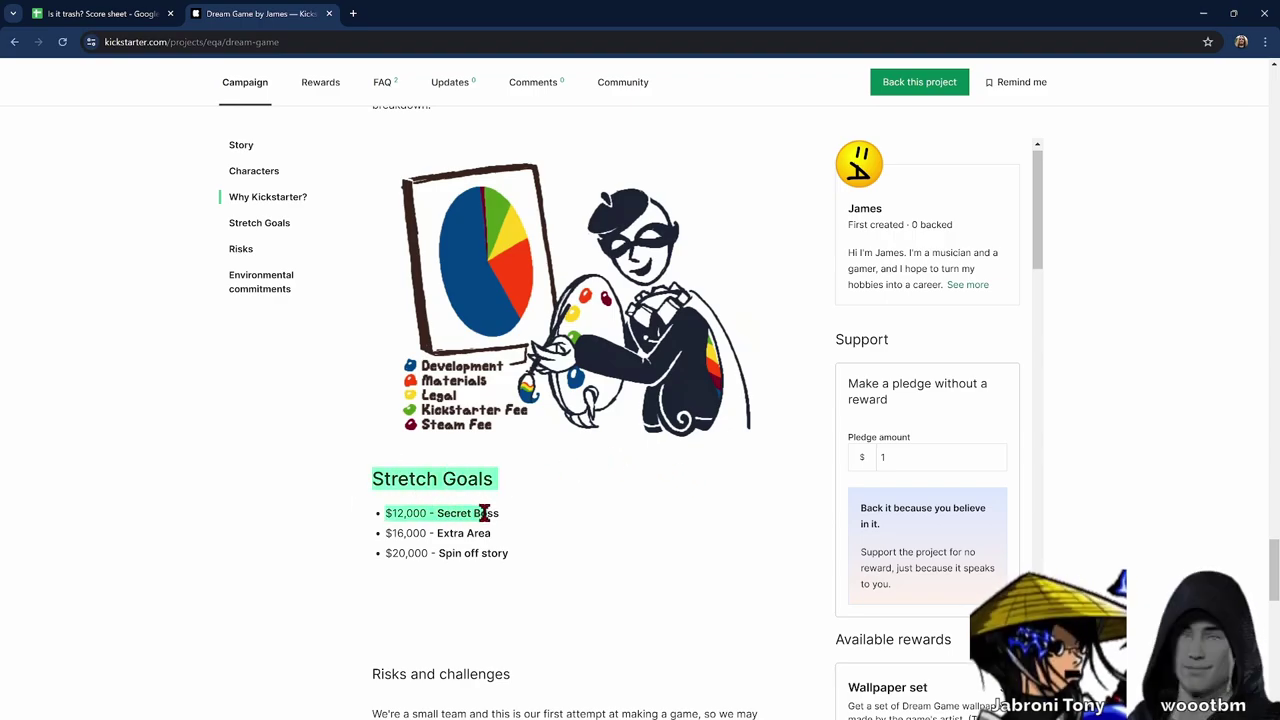
{"action": "left_click", "coordinate": [490, 512]}
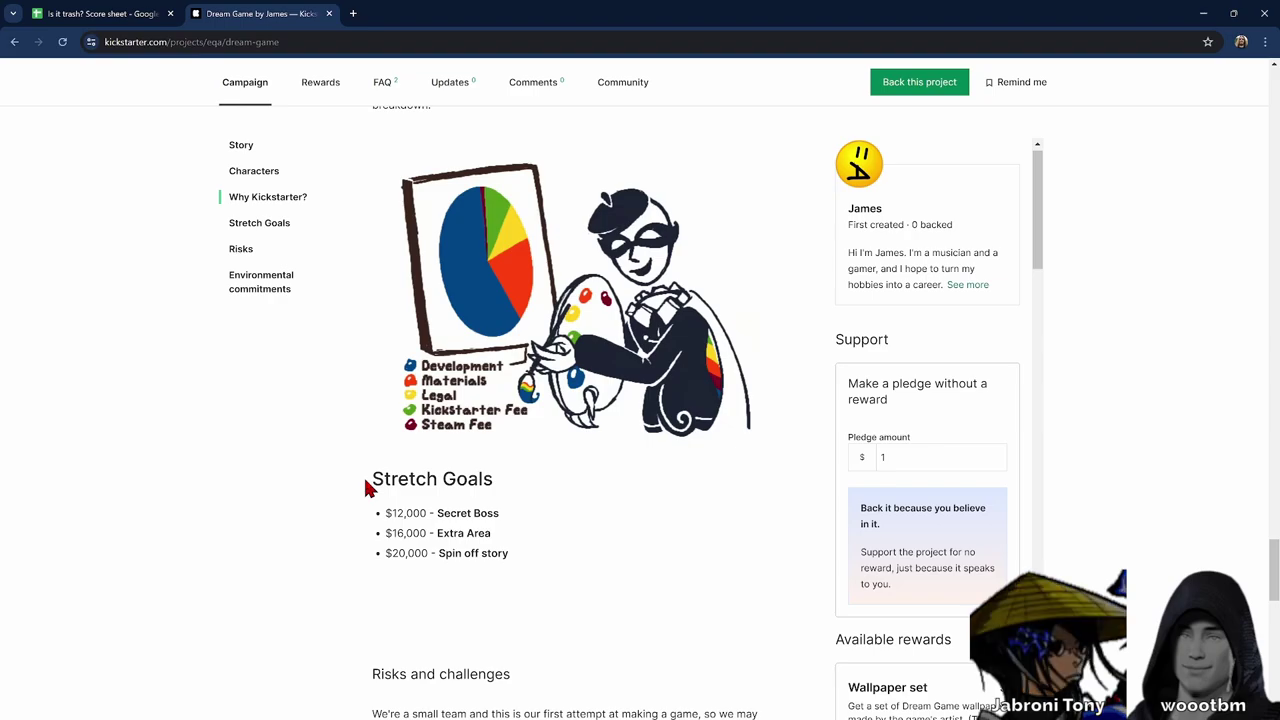
{"action": "left_click_drag", "start_coordinate": [367, 487], "coordinate": [491, 510]}
{"action": "left_click", "coordinate": [509, 547]}
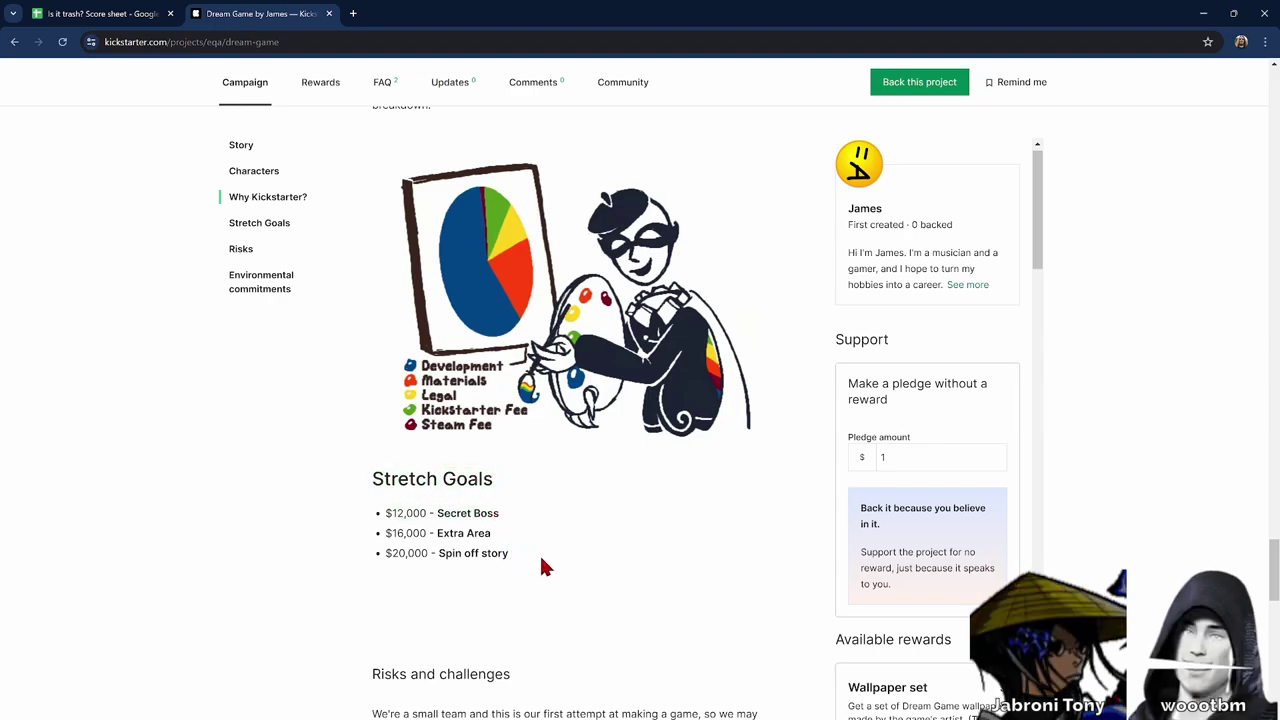
{"action": "left_click_drag", "start_coordinate": [541, 561], "coordinate": [446, 511]}
{"action": "left_click", "coordinate": [446, 511]}
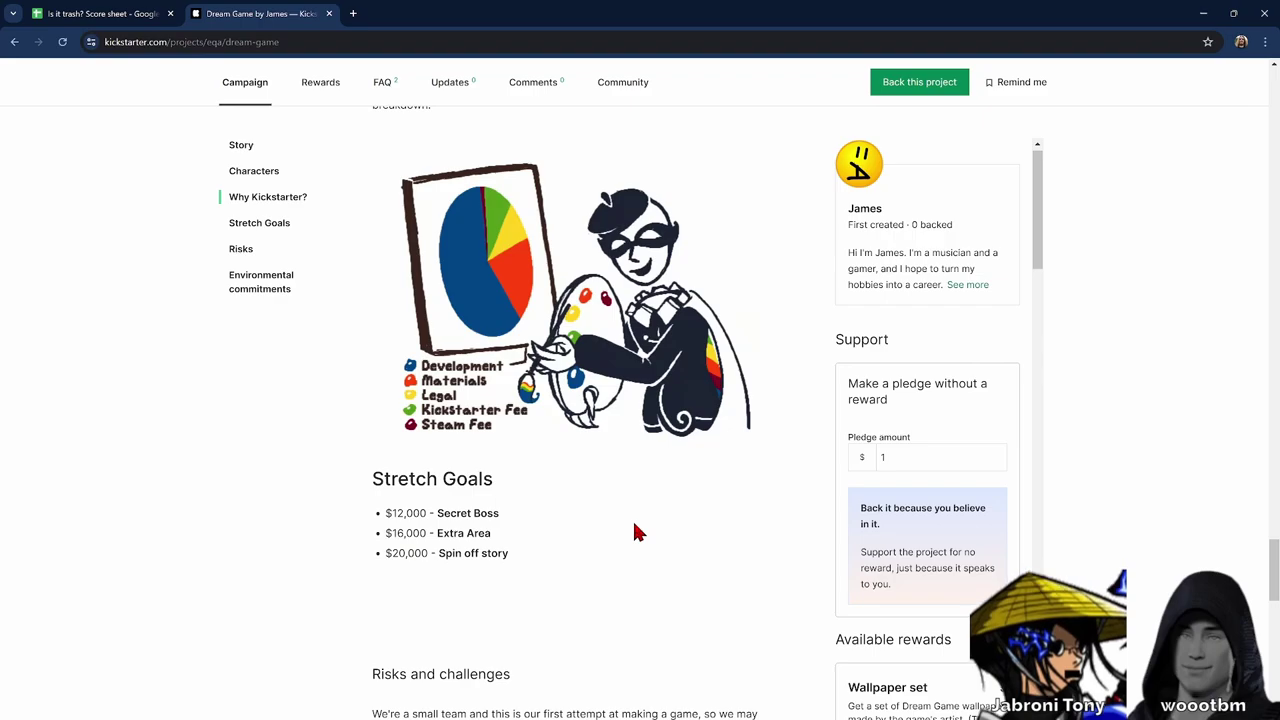
Look back over the campaign's character section, including Godiva, and return to the project's funding overview.
{"action": "scroll", "coordinate": [635, 533], "scroll_direction": "up", "scroll_amount": 10}
{"action": "scroll", "coordinate": [634, 518], "scroll_direction": "up", "scroll_amount": 20}
{"action": "scroll", "coordinate": [634, 518], "scroll_direction": "down", "scroll_amount": 10}
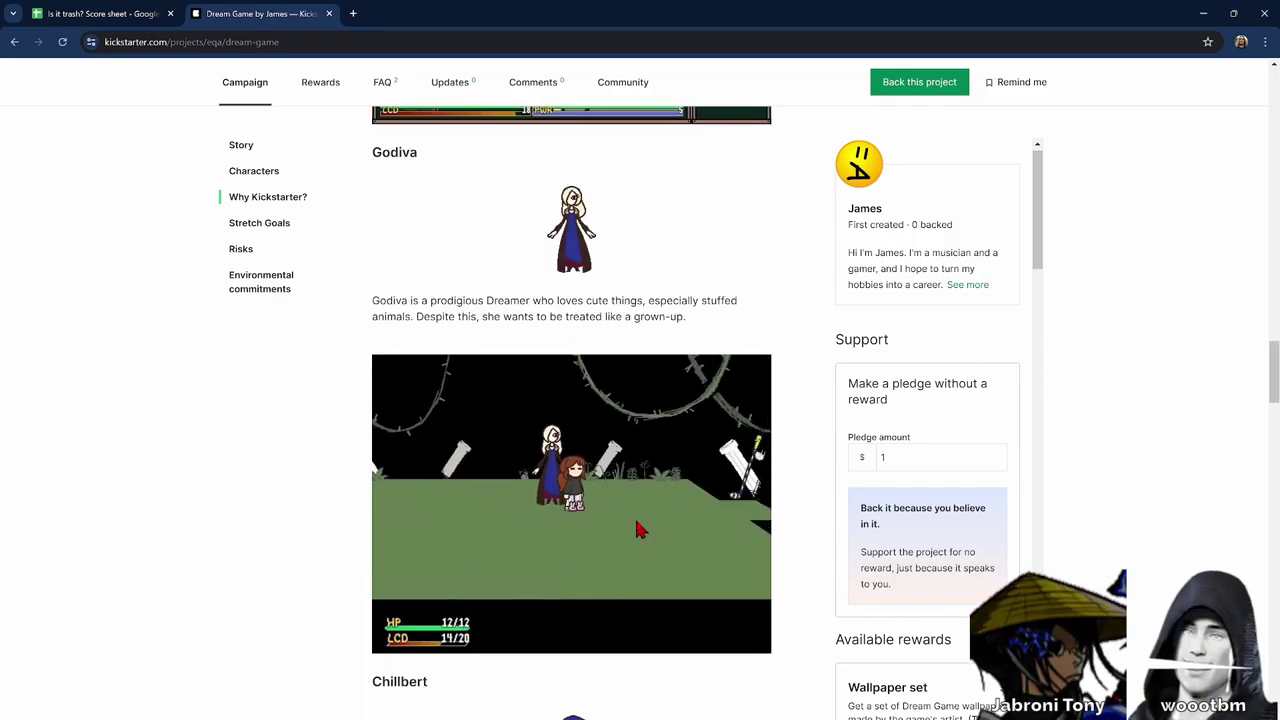
{"action": "scroll", "coordinate": [638, 525], "scroll_direction": "up", "scroll_amount": 20}
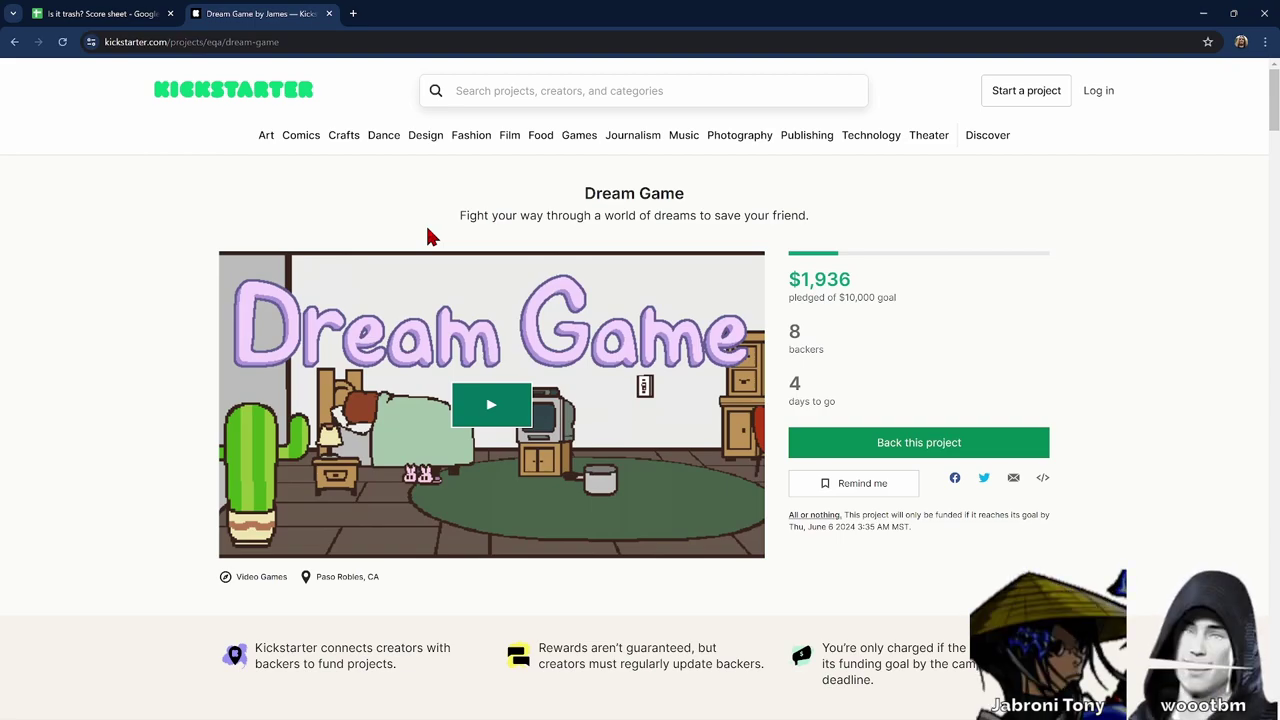
Check the Dream Game row in the score sheet, and highlight "Action" in the game description on its itch.io demo page.
{"action": "left_click", "coordinate": [100, 14]}
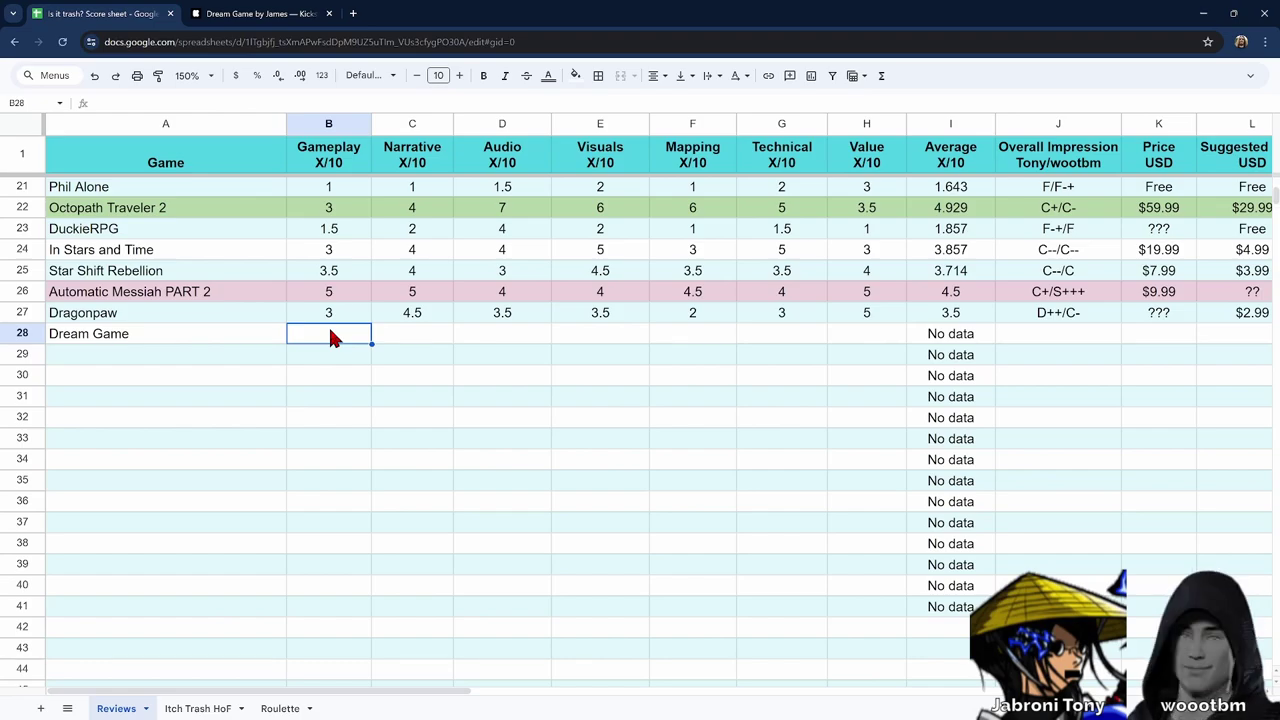
{"action": "left_click", "coordinate": [258, 13]}
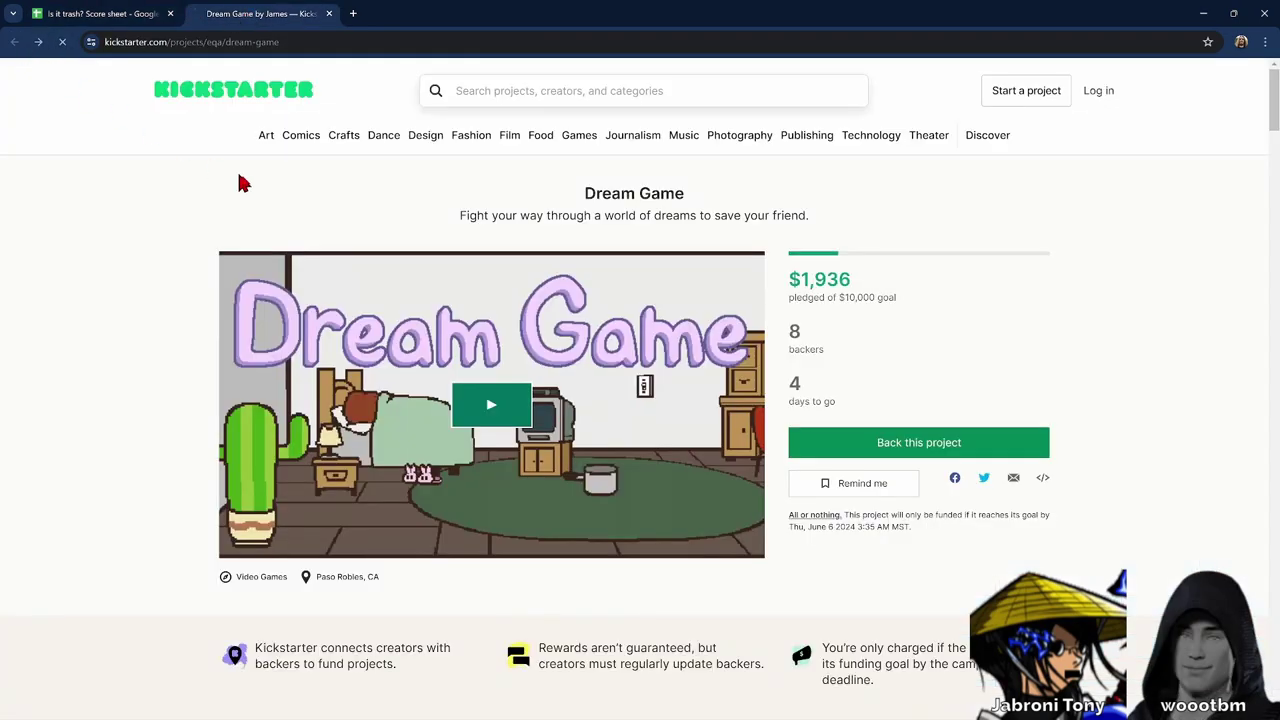
{"action": "scroll", "coordinate": [592, 400], "scroll_direction": "up", "scroll_amount": 15}
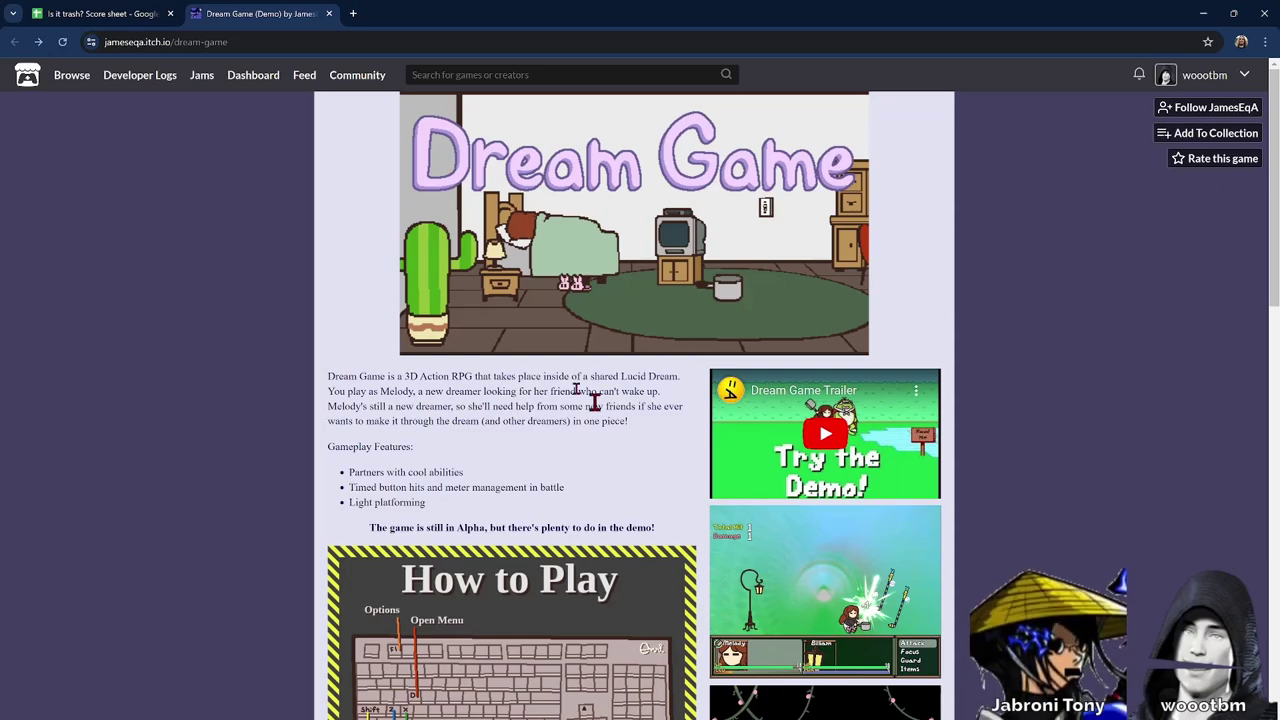
{"action": "left_click_drag", "start_coordinate": [420, 377], "coordinate": [455, 378]}
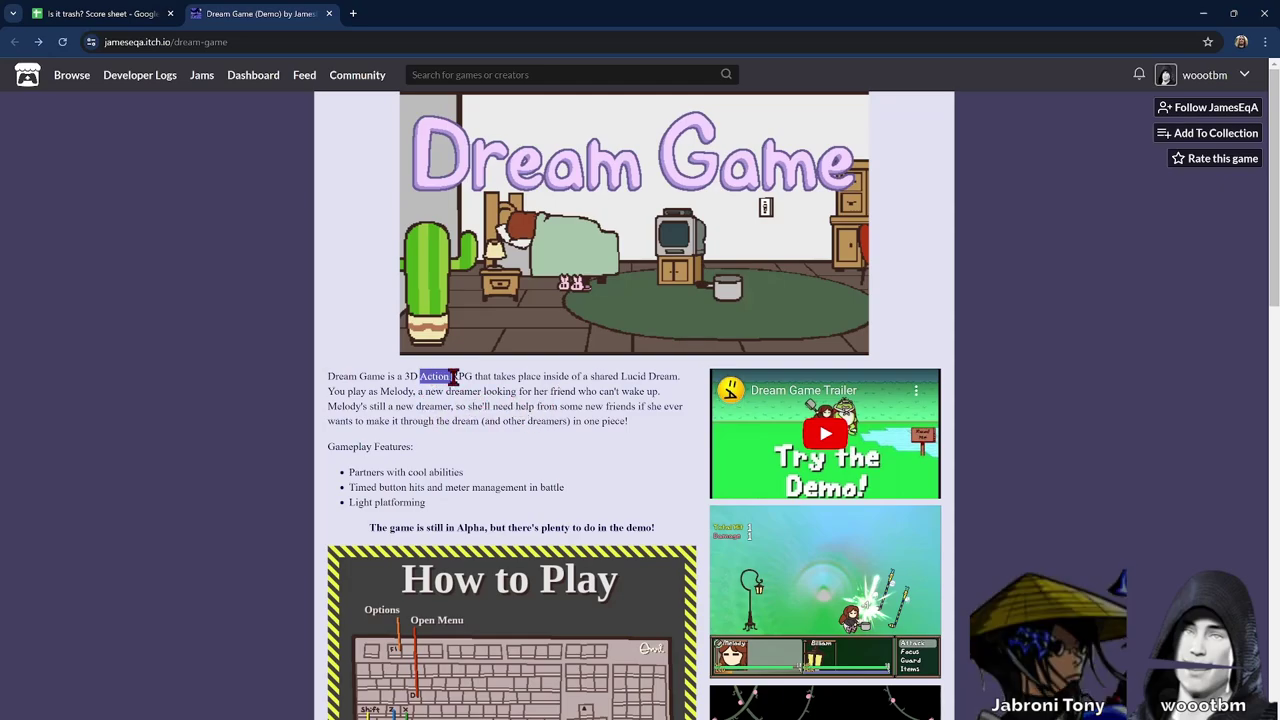
Clear the highlighted word, and mark and unmark "3D" while rereading the game description on the itch.io page.
{"action": "left_click", "coordinate": [480, 402]}
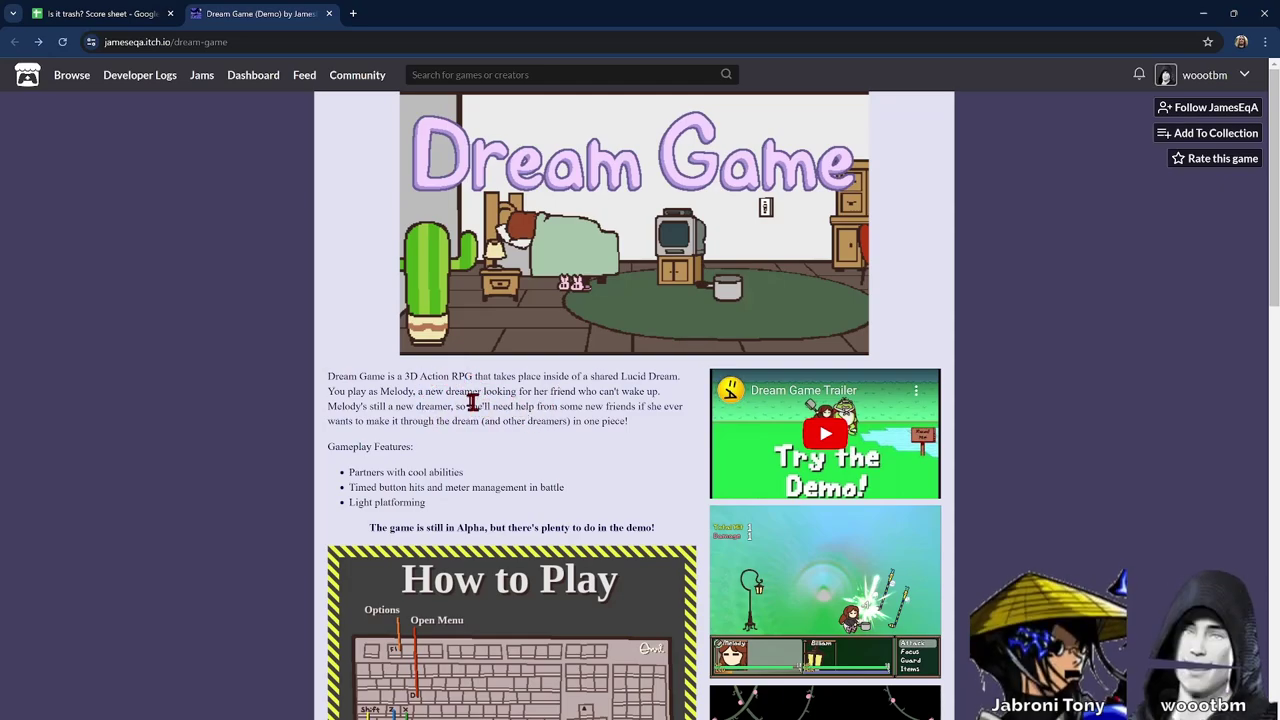
{"action": "double_click", "coordinate": [411, 376]}
{"action": "left_click", "coordinate": [426, 385]}
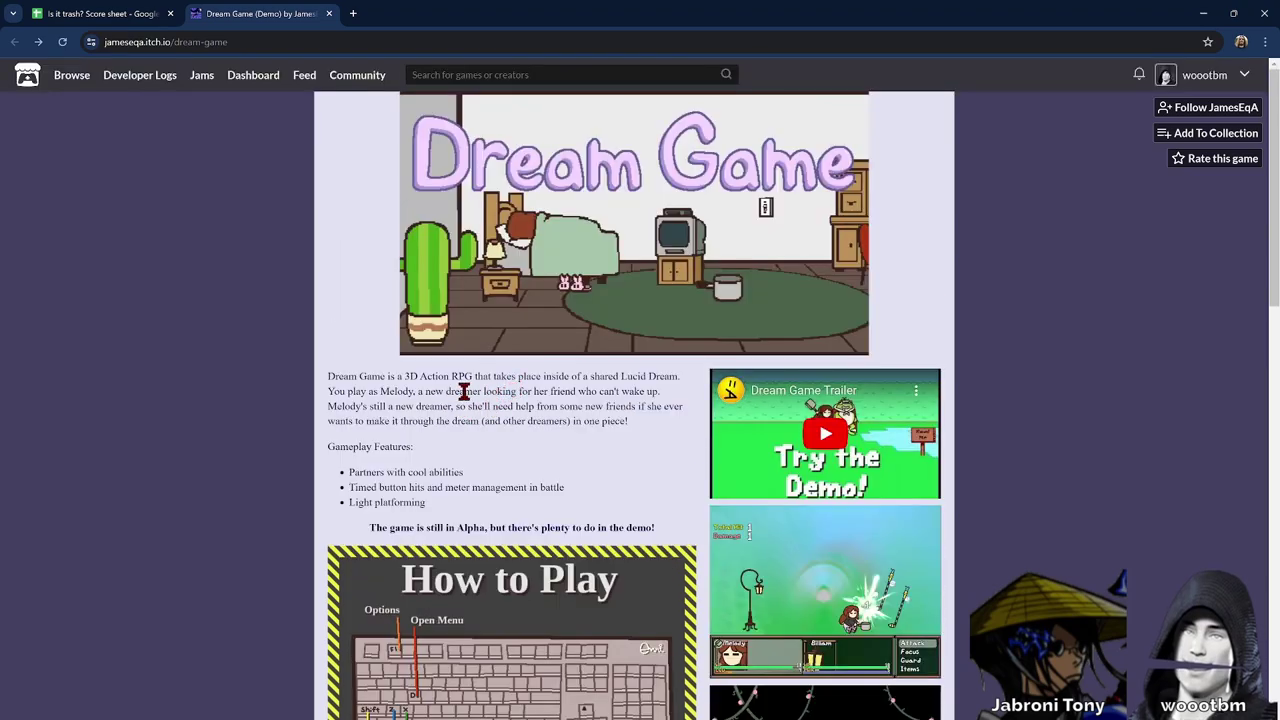
Switch to the score sheet and enter 3.5 for Gameplay and 3.5 for Narrative in the Dream Game row.
{"action": "left_click", "coordinate": [130, 15]}
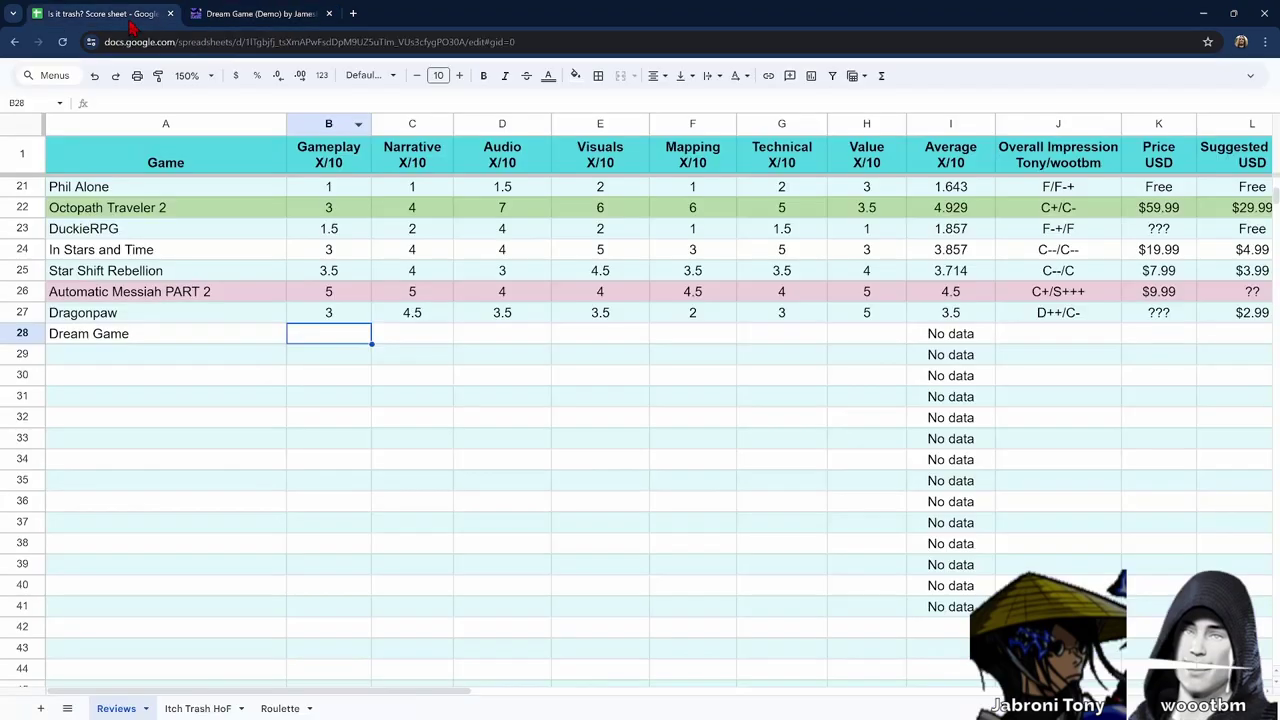
{"action": "left_click", "coordinate": [341, 350]}
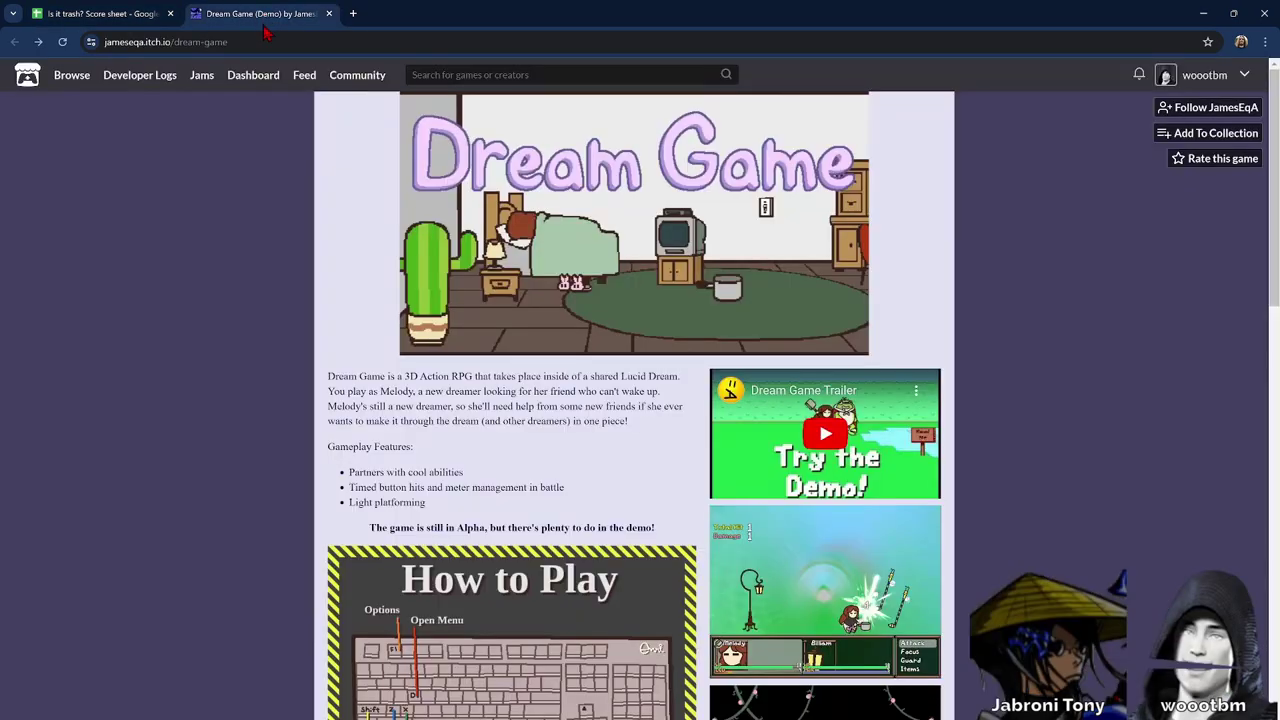
{"action": "left_click", "coordinate": [260, 14]}
{"action": "left_click", "coordinate": [100, 13]}
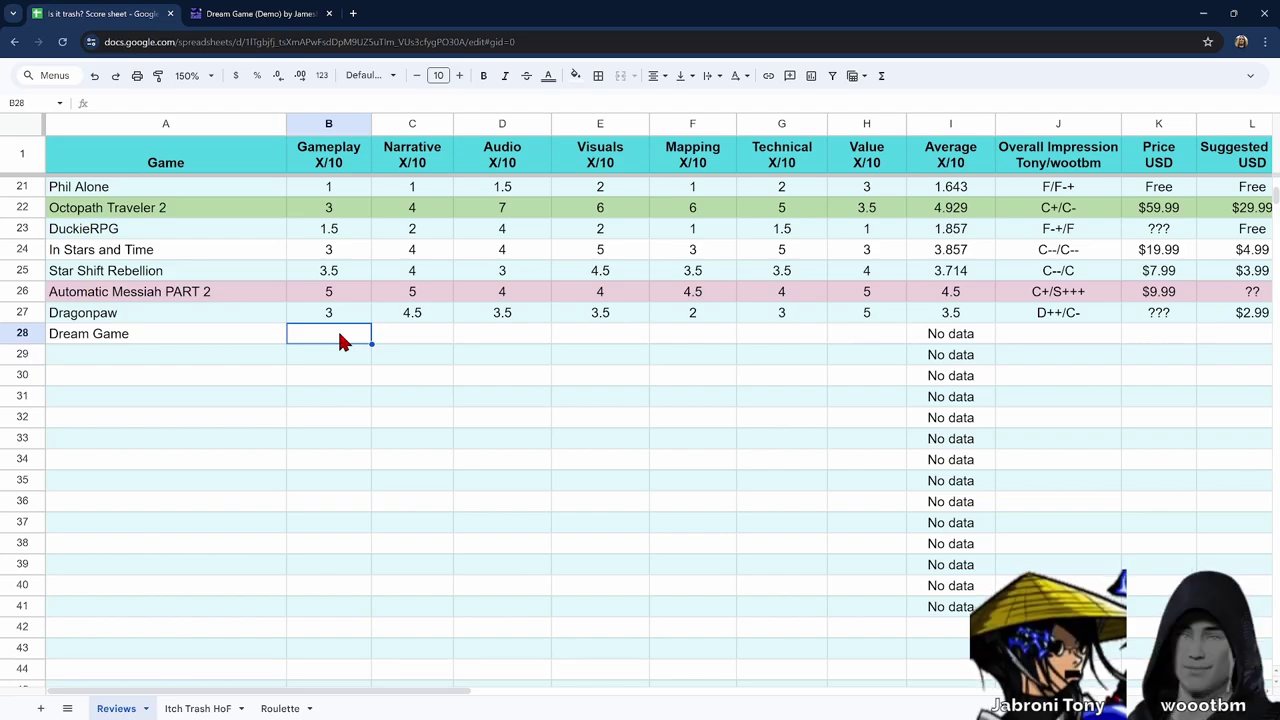
{"action": "type", "text": "3.5"}
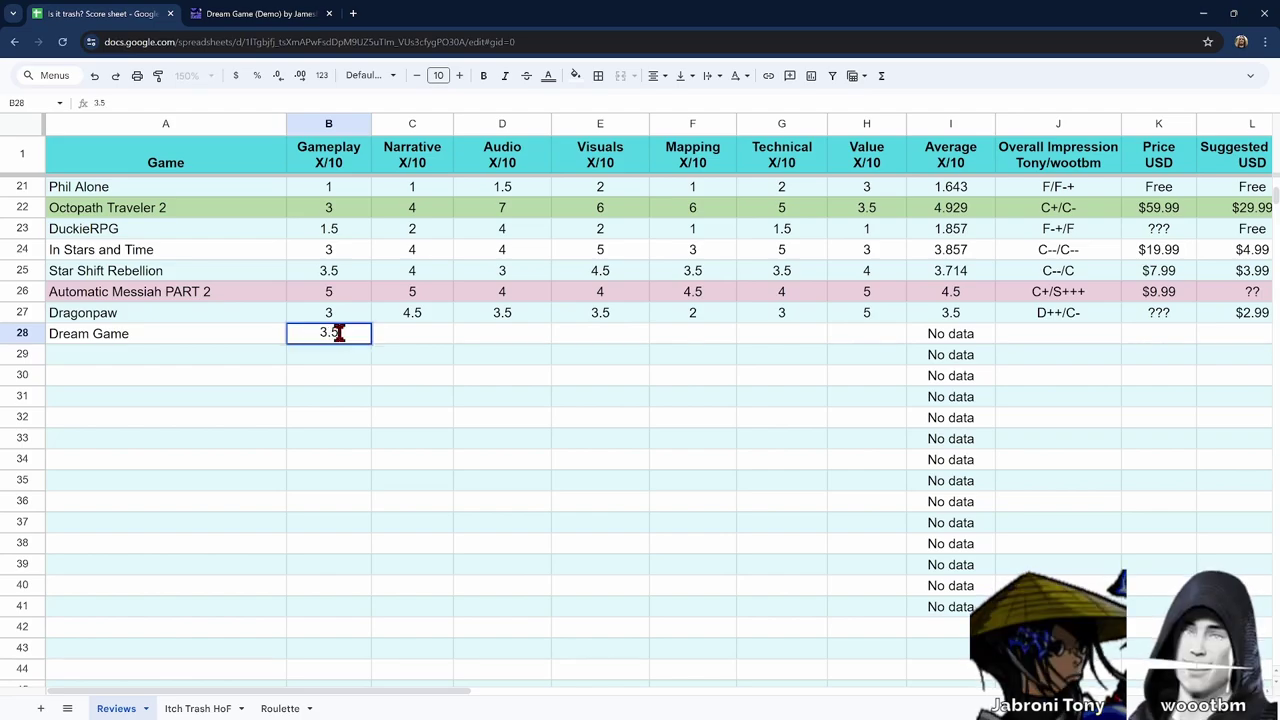
{"action": "key", "text": "Tab"}
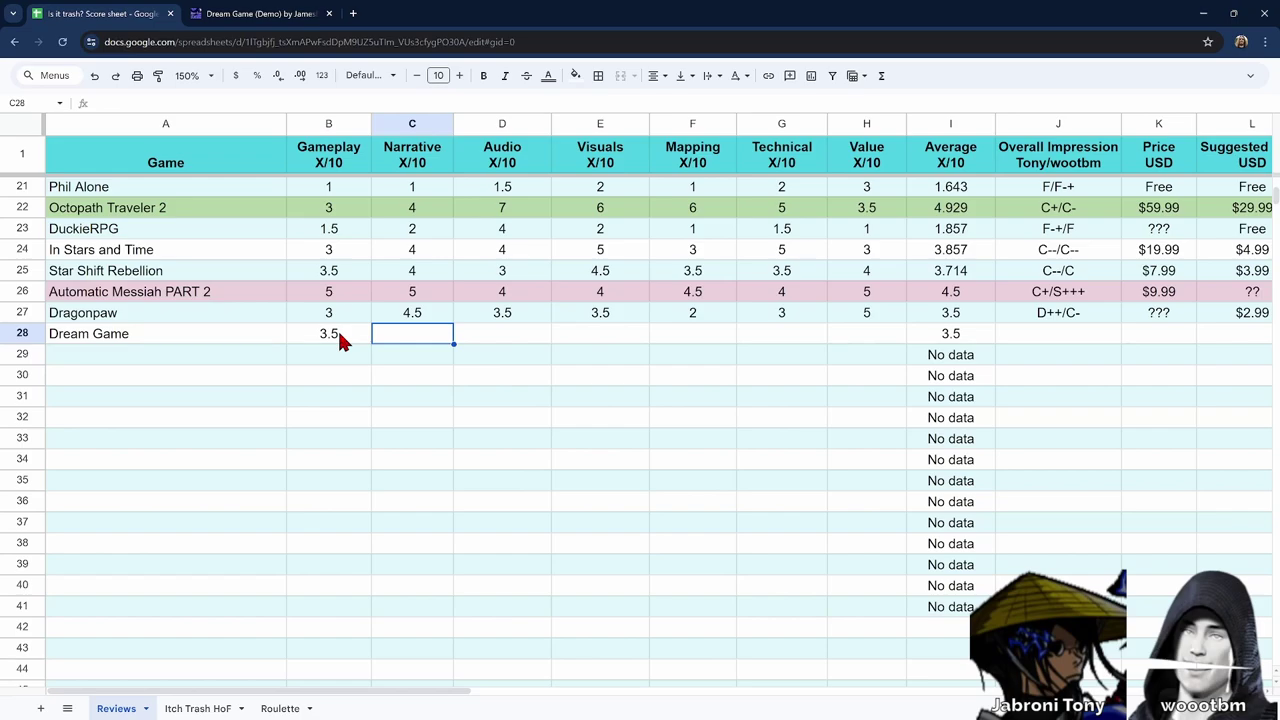
{"action": "type", "text": "3."}
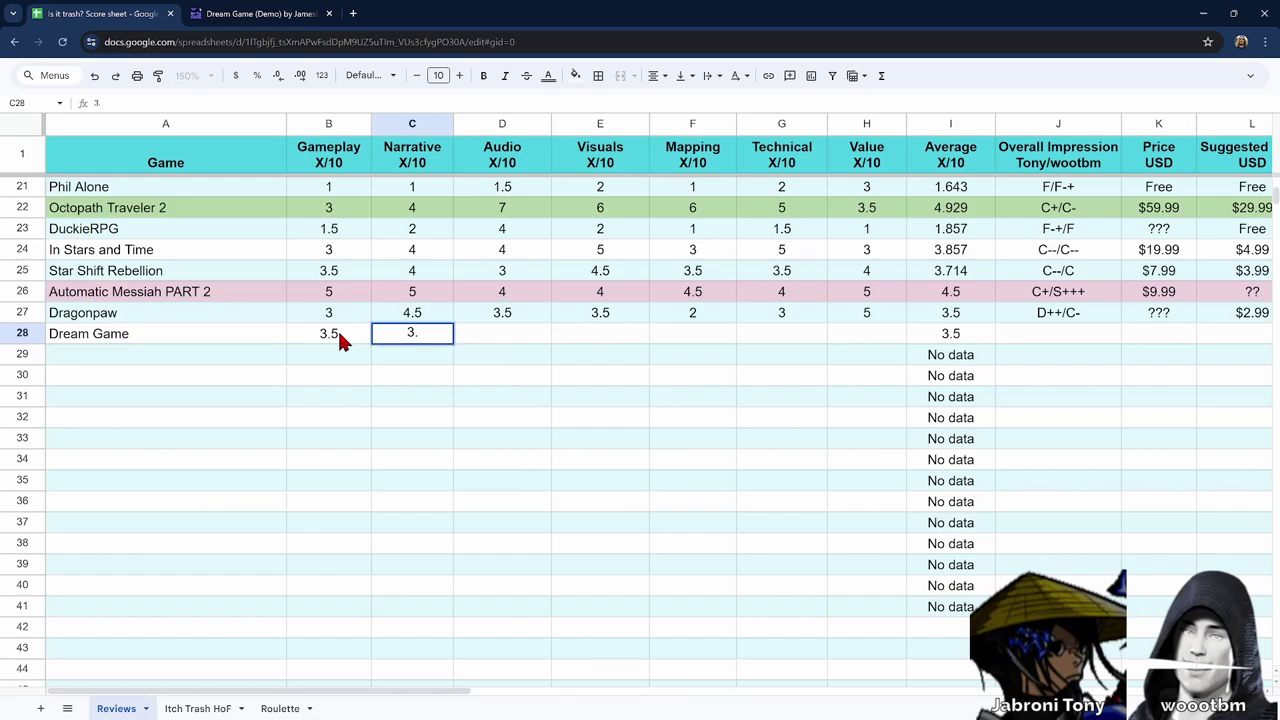
{"action": "type", "text": "5"}
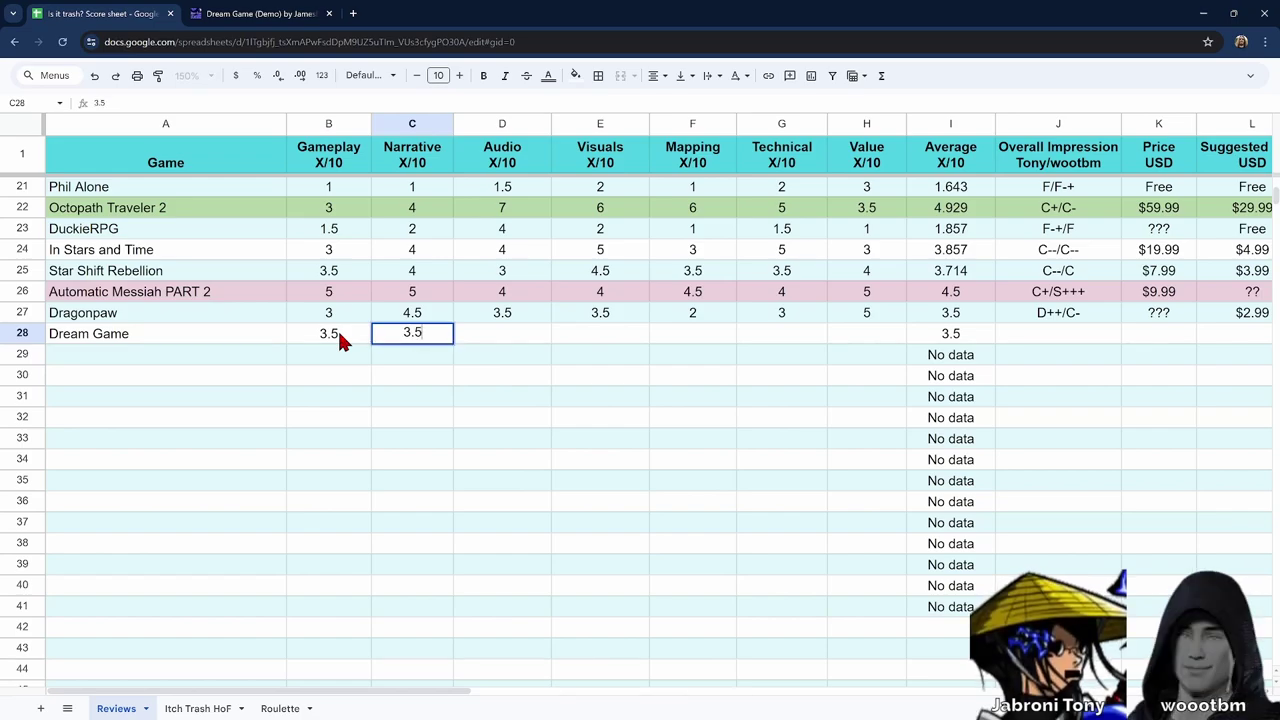
{"action": "key", "text": "Tab"}
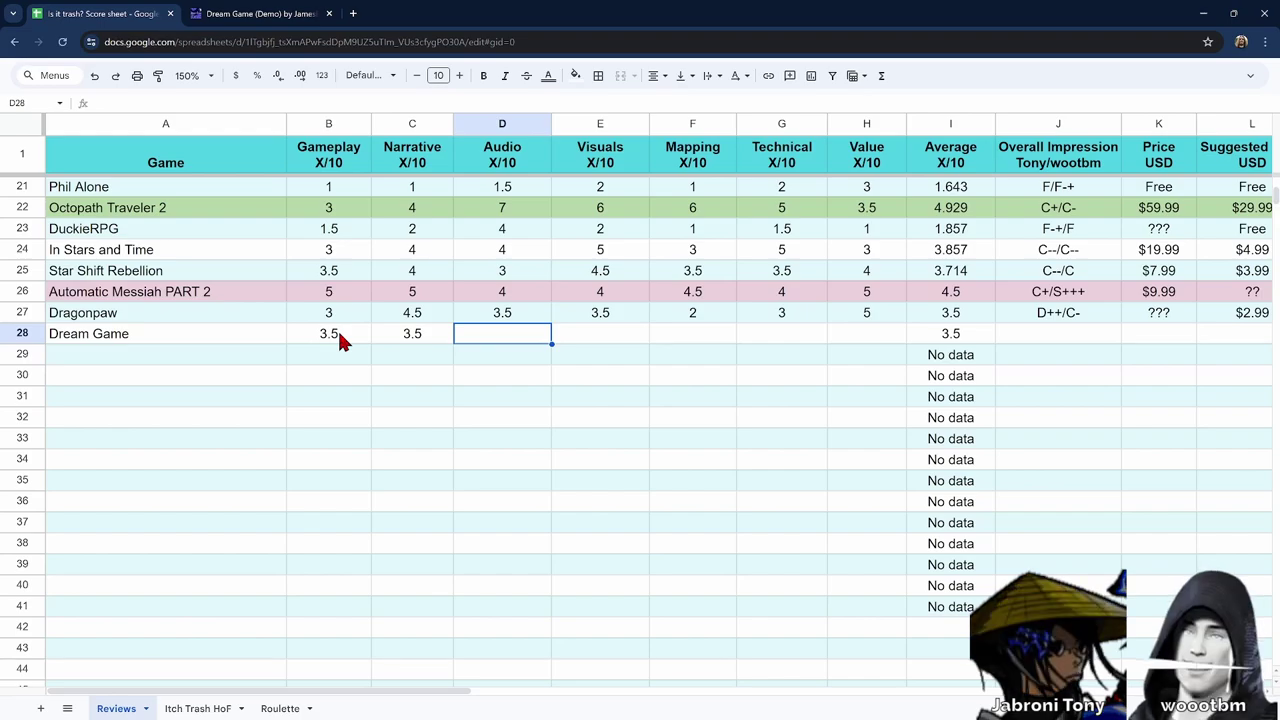
Glance back at the itch.io demo page, and score Dream Game 4 for Audio and 4.5 for Visuals in the sheet.
{"action": "left_click", "coordinate": [279, 16]}
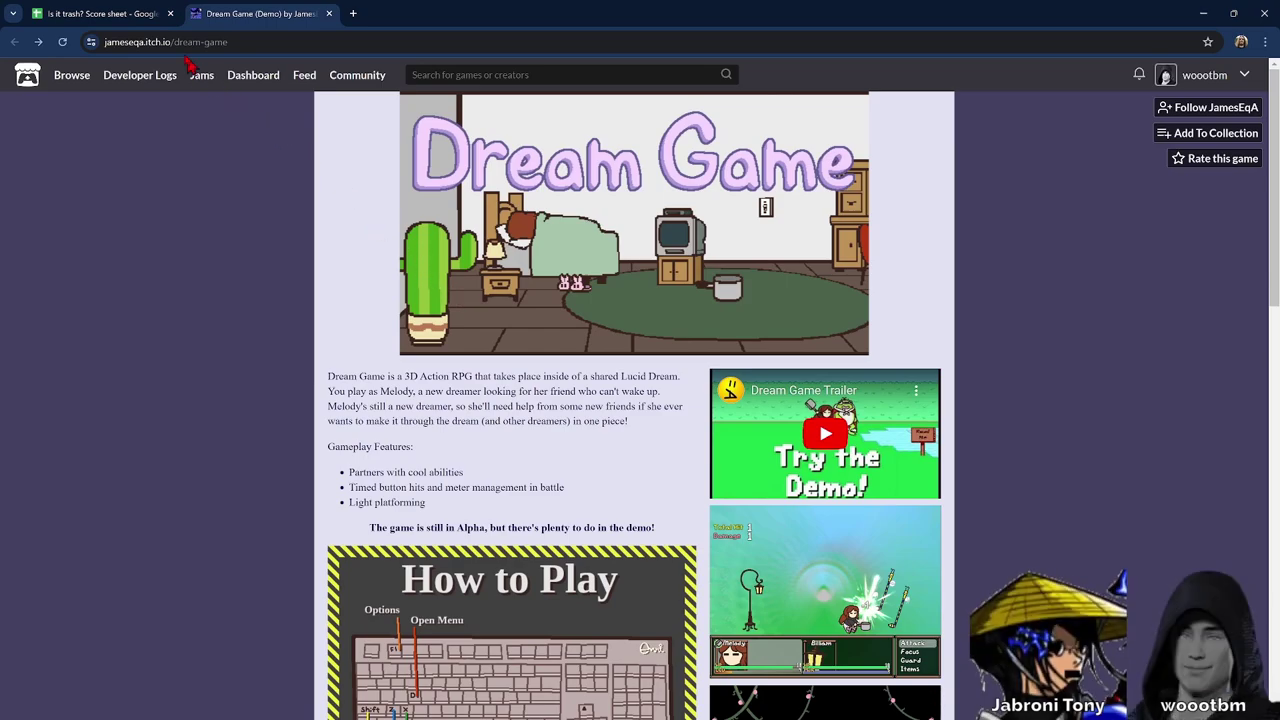
{"action": "left_click", "coordinate": [128, 13]}
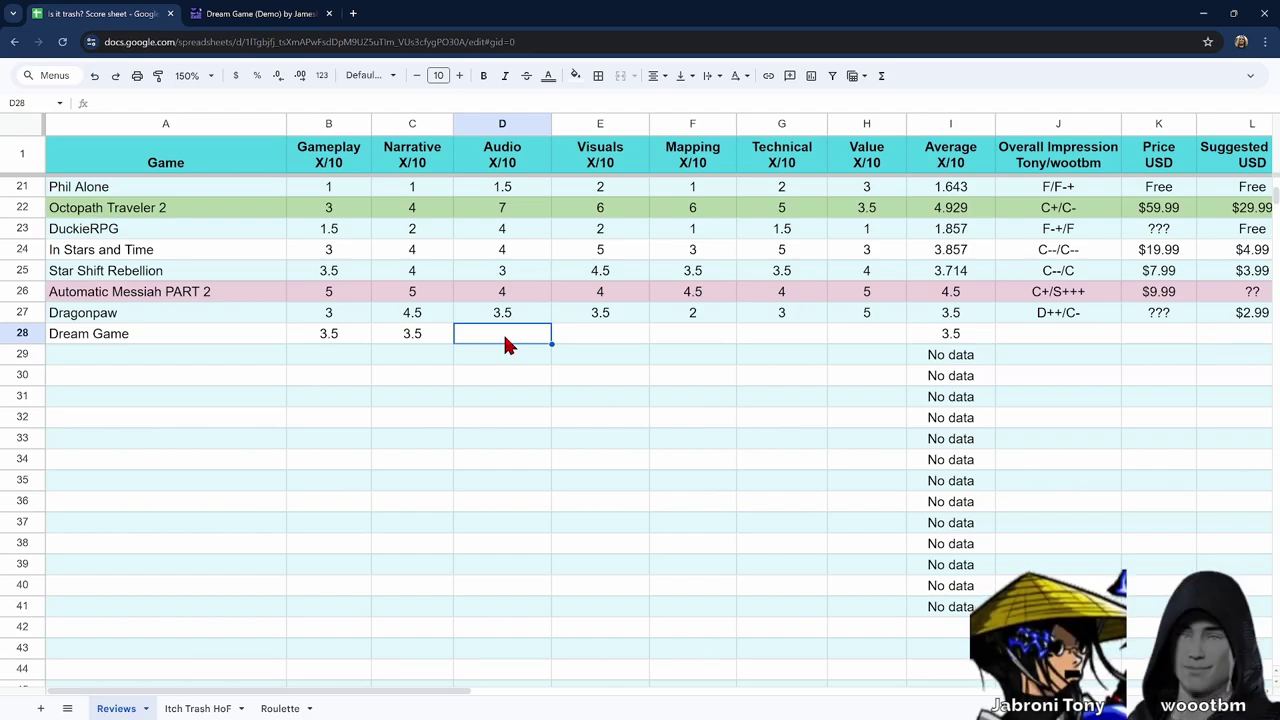
{"action": "type", "text": "4"}
{"action": "key", "text": "Tab"}
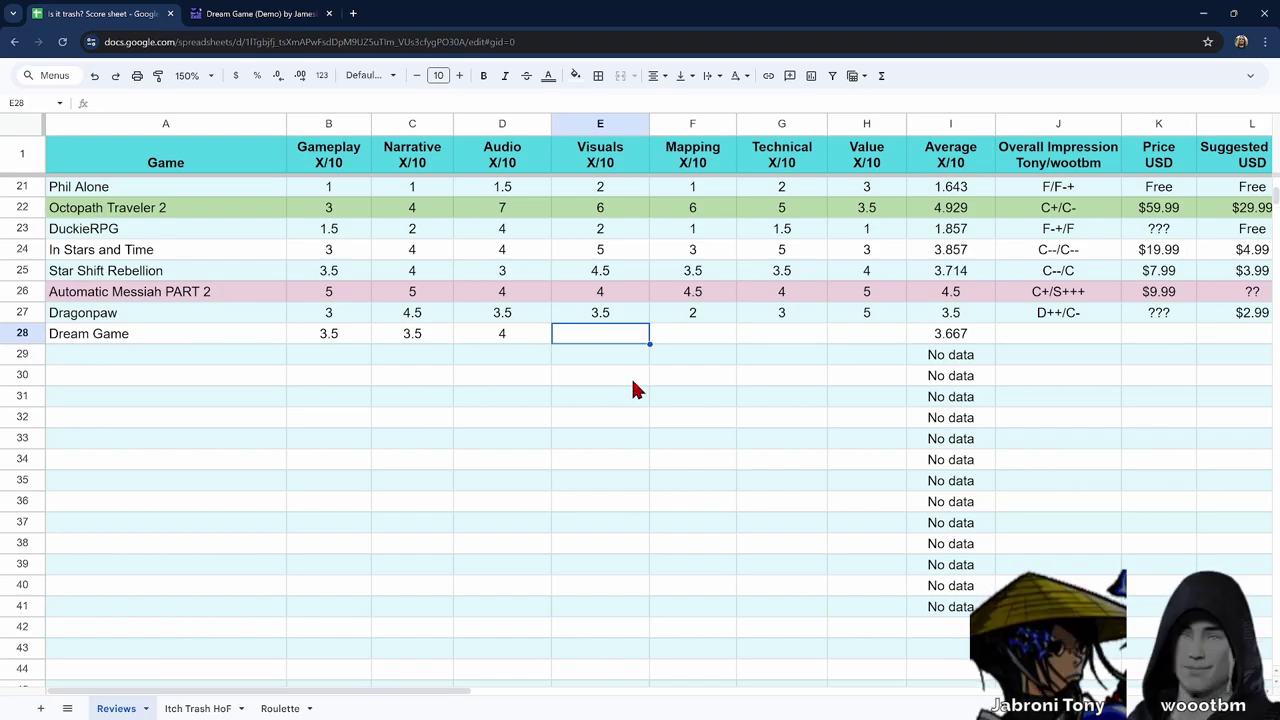
{"action": "type", "text": "4"}
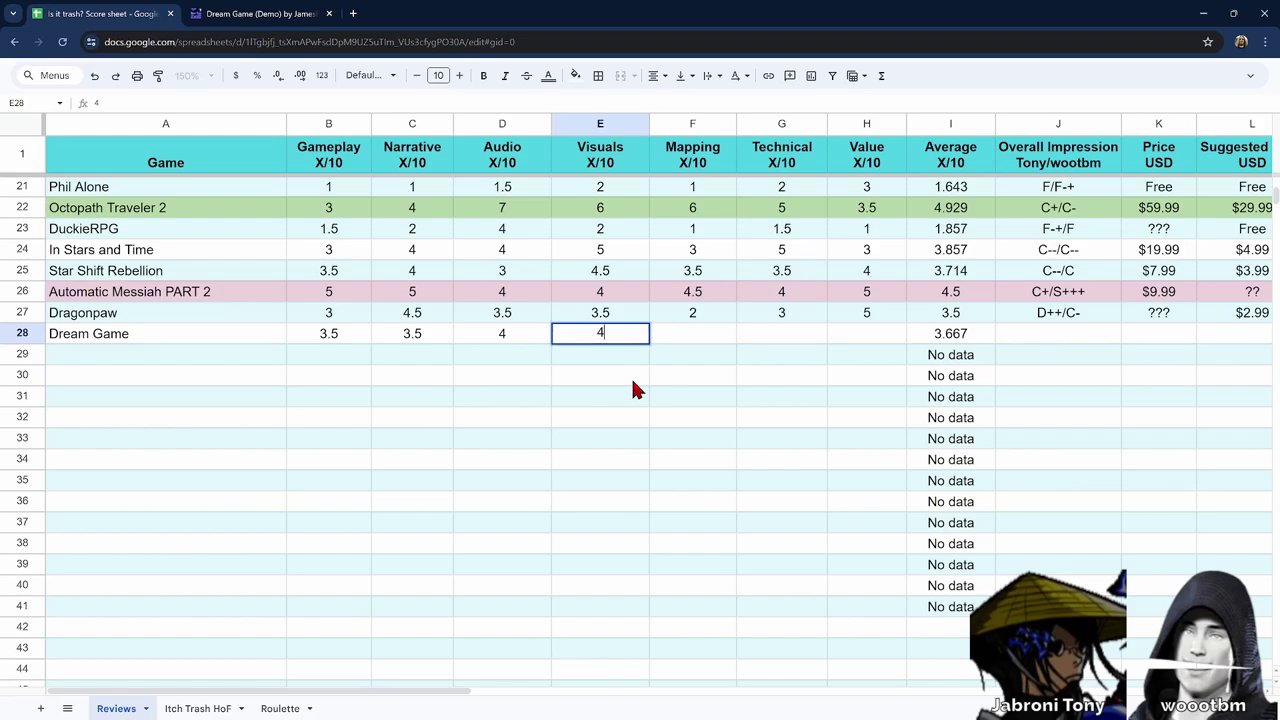
{"action": "type", "text": ".5"}
{"action": "key", "text": "Tab"}
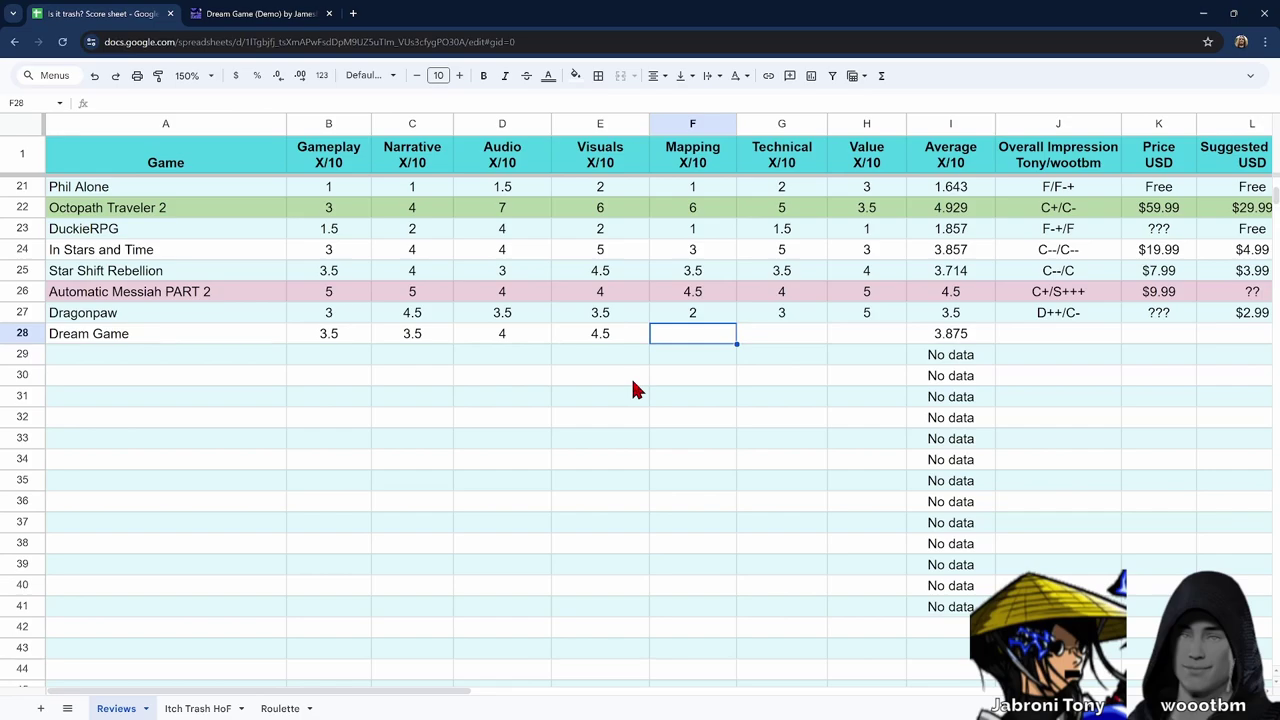
Score Dream Game 3.5 for Mapping and 4 for Technical.
{"action": "type", "text": "3.5"}
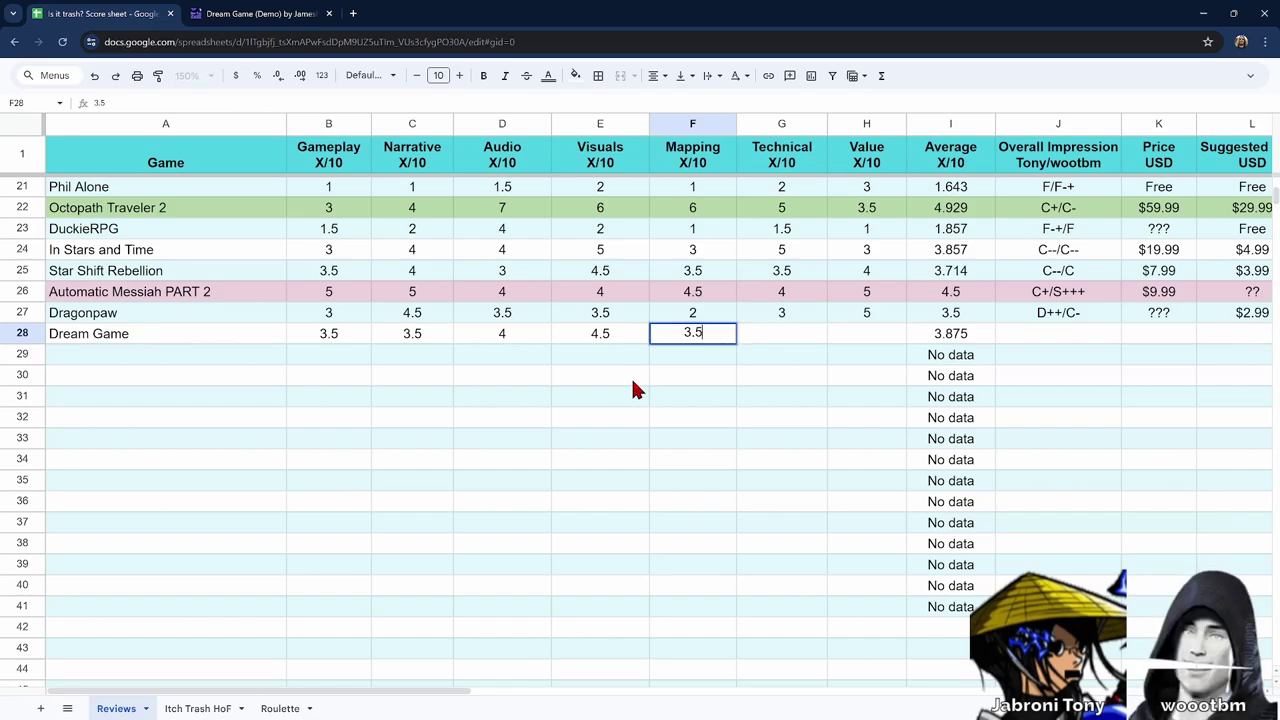
{"action": "key", "text": "Tab"}
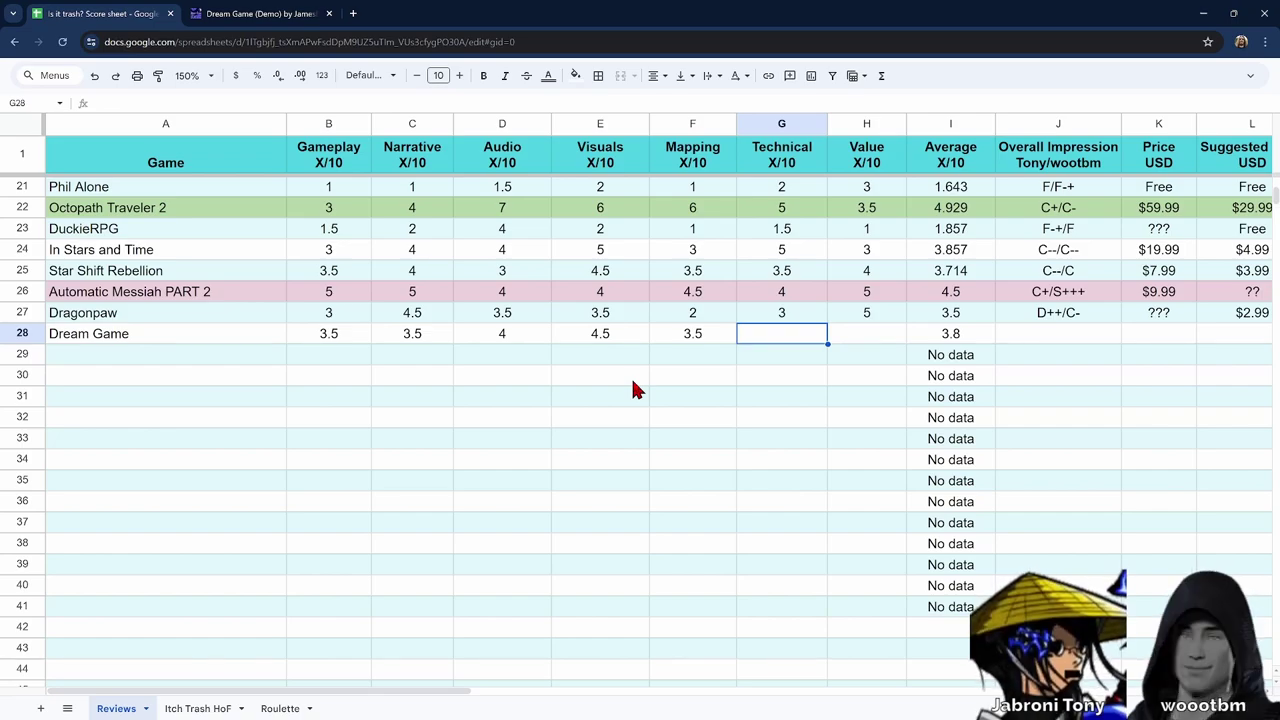
{"action": "type", "text": "4"}
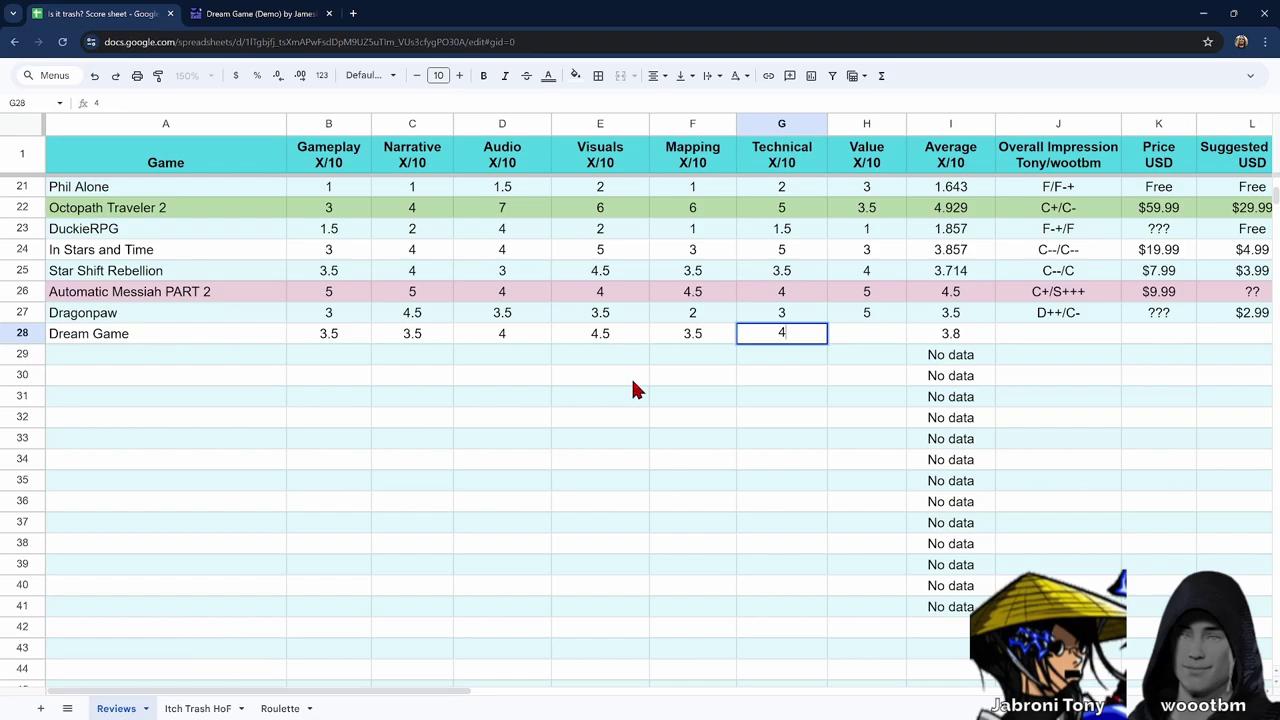
{"action": "key", "text": "Tab"}
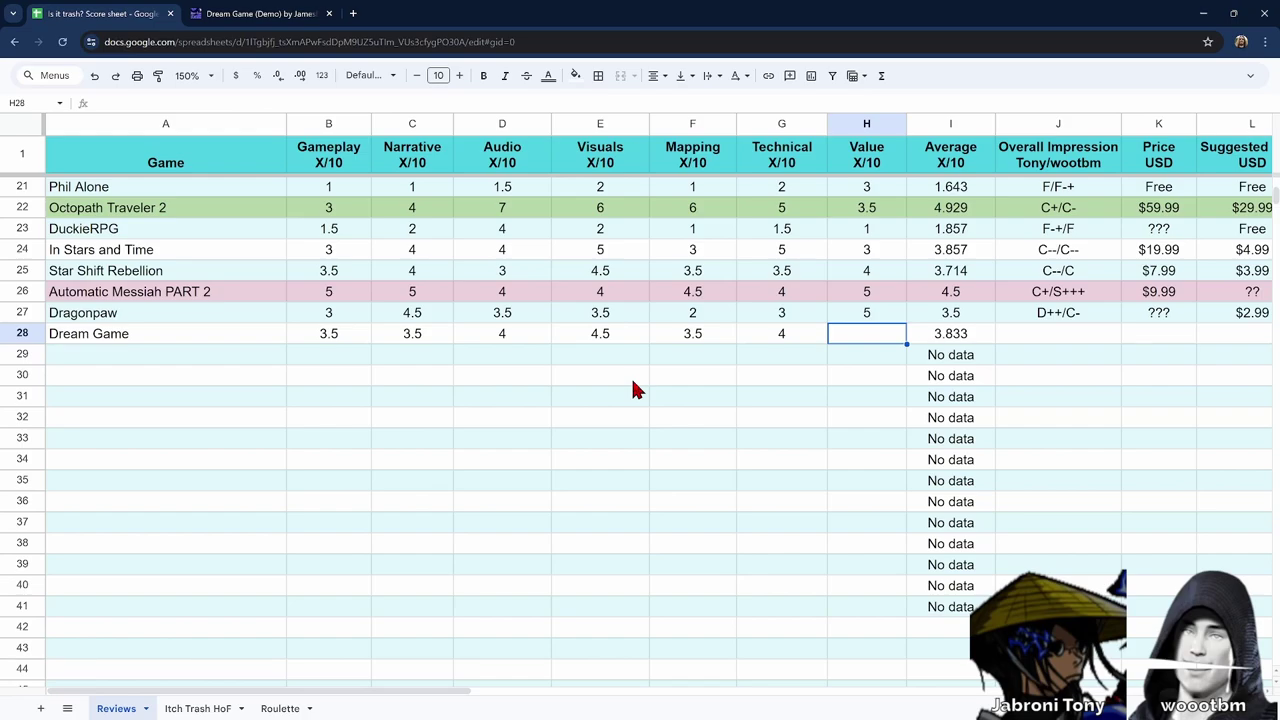
Skip the Value and Overall Impression cells and enter "$20?" as Dream Game's price.
{"action": "key", "text": "Tab"}
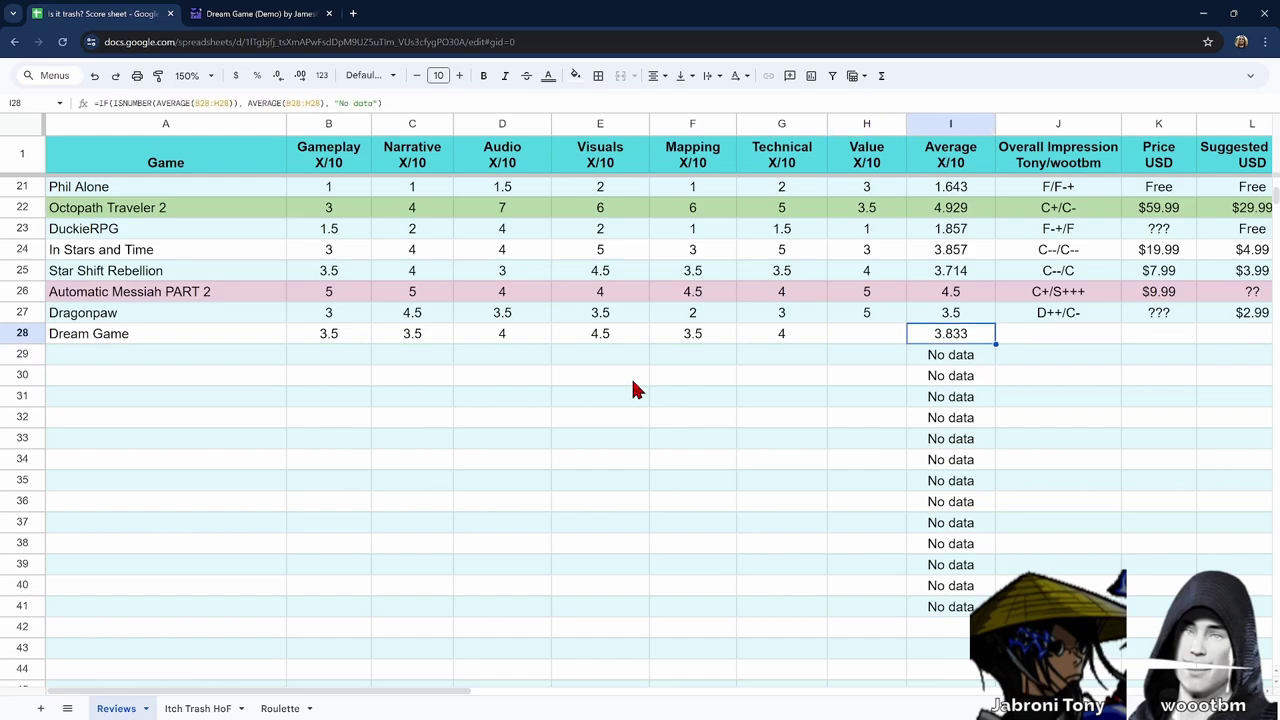
{"action": "key", "text": "Tab"}
{"action": "key", "text": "Tab"}
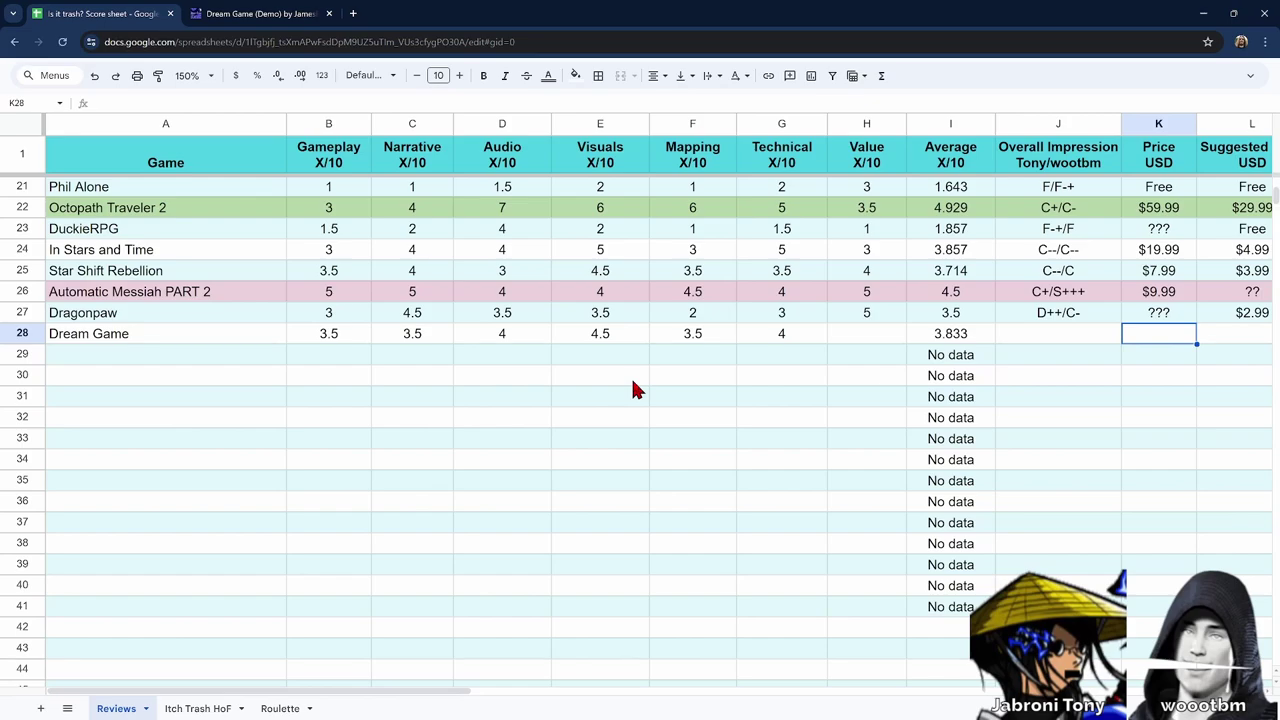
{"action": "type", "text": "$4"}
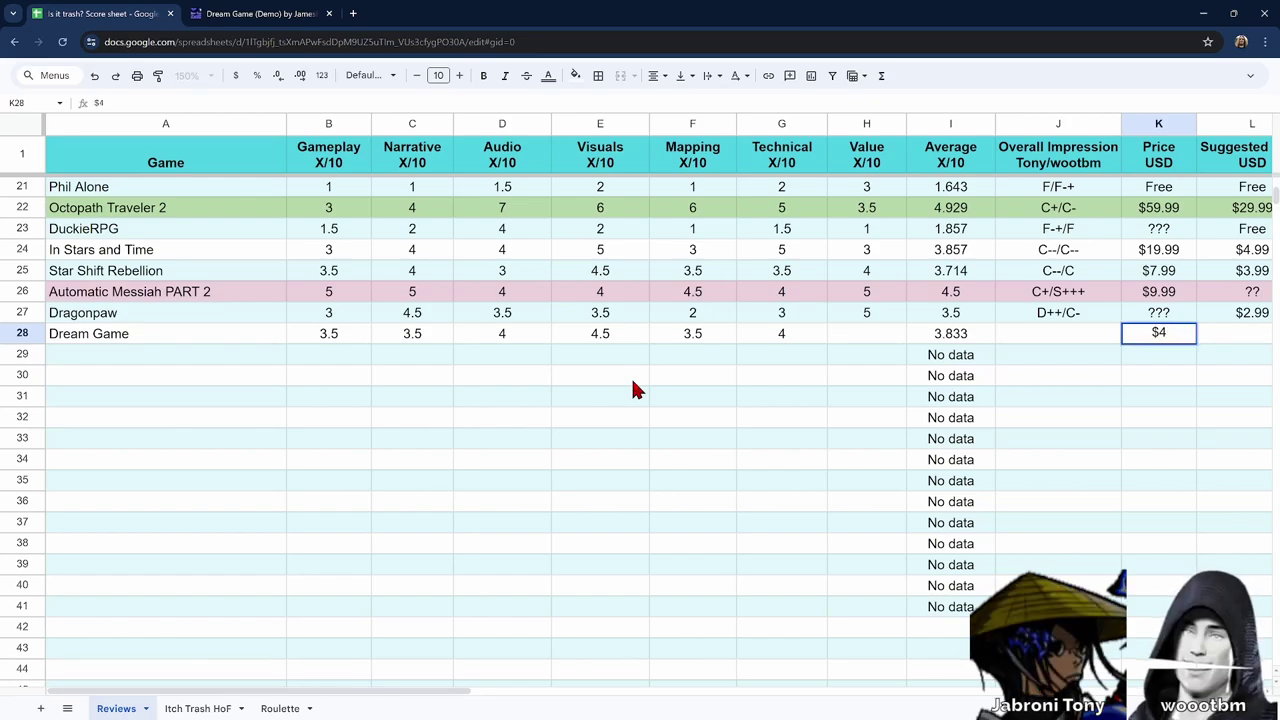
{"action": "key", "text": "BackSpace"}
{"action": "type", "text": "20?"}
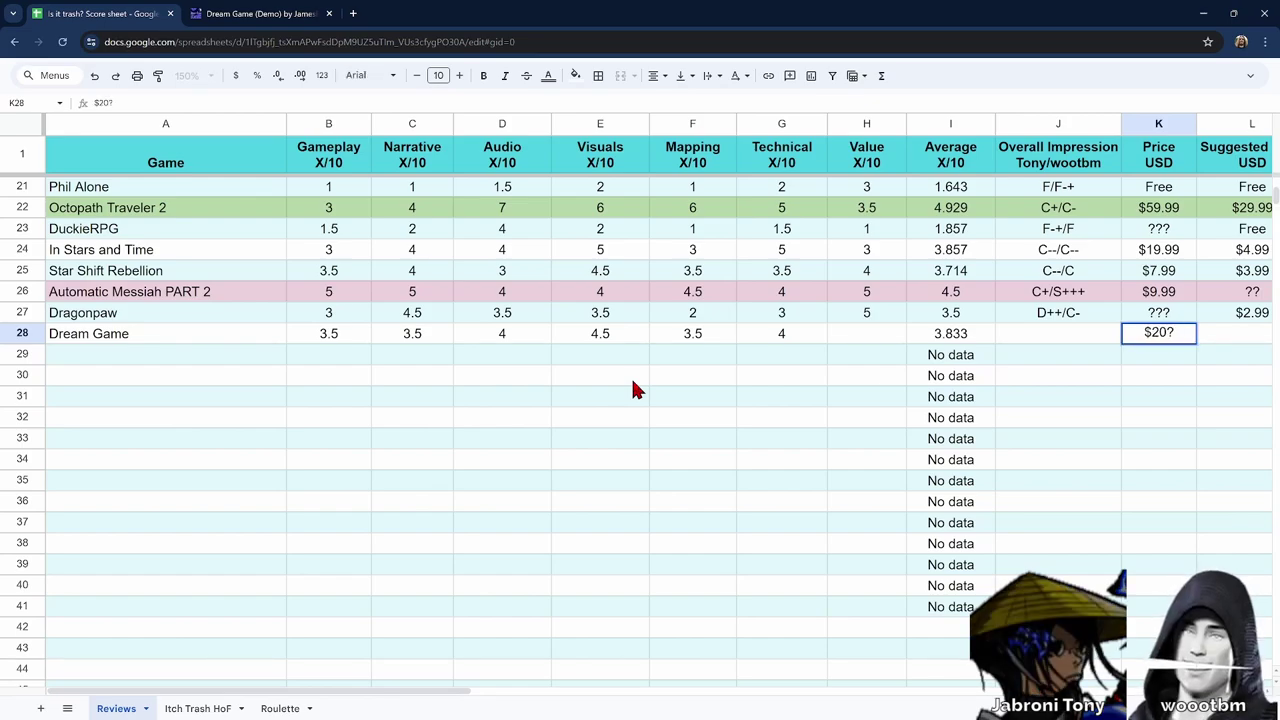
{"action": "key", "text": "Tab"}
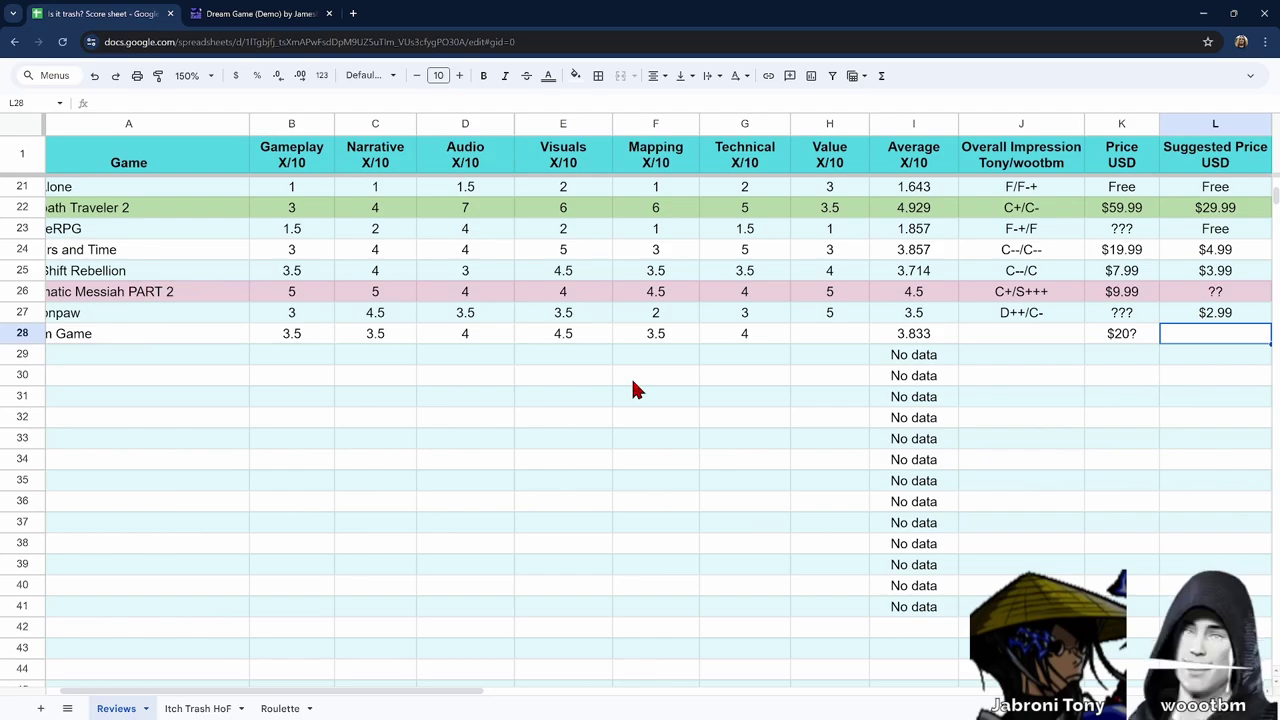
Reopen Dream Game's Kickstarter campaign and check its available rewards, including the price of a copy of the game.
{"action": "key", "text": "Left"}
{"action": "key", "text": "Left"}
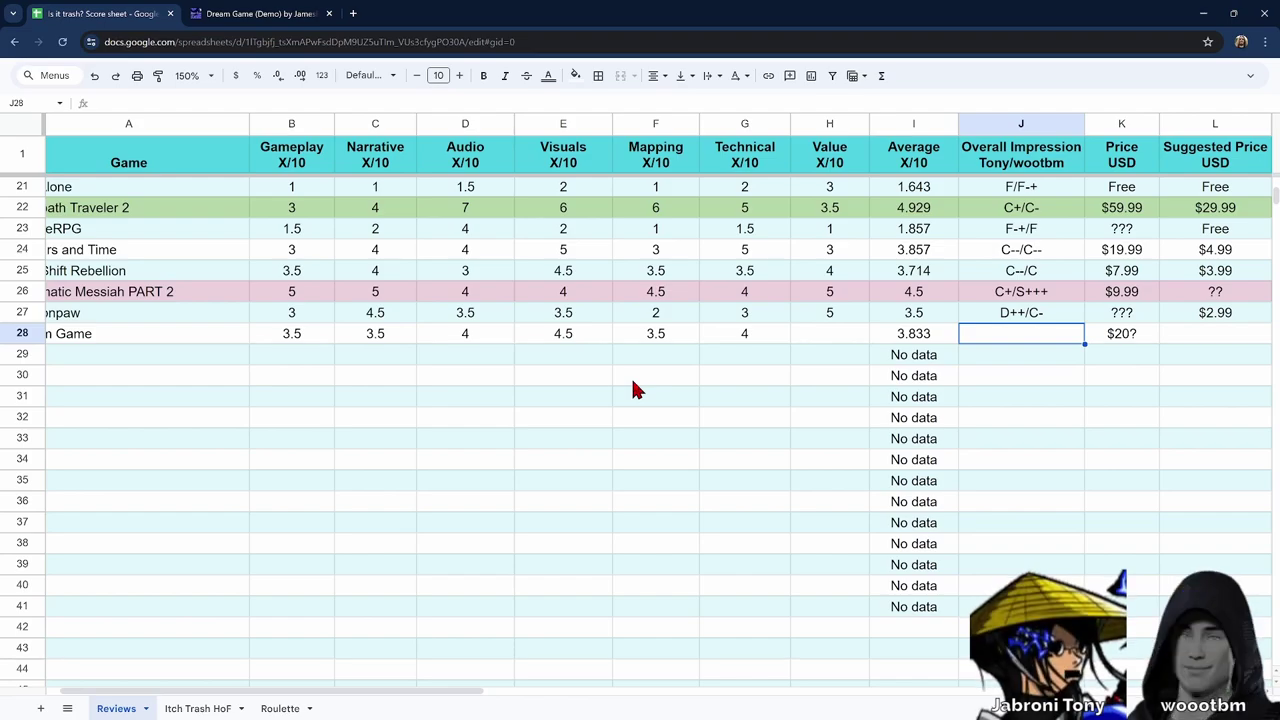
{"action": "left_click", "coordinate": [285, 14]}
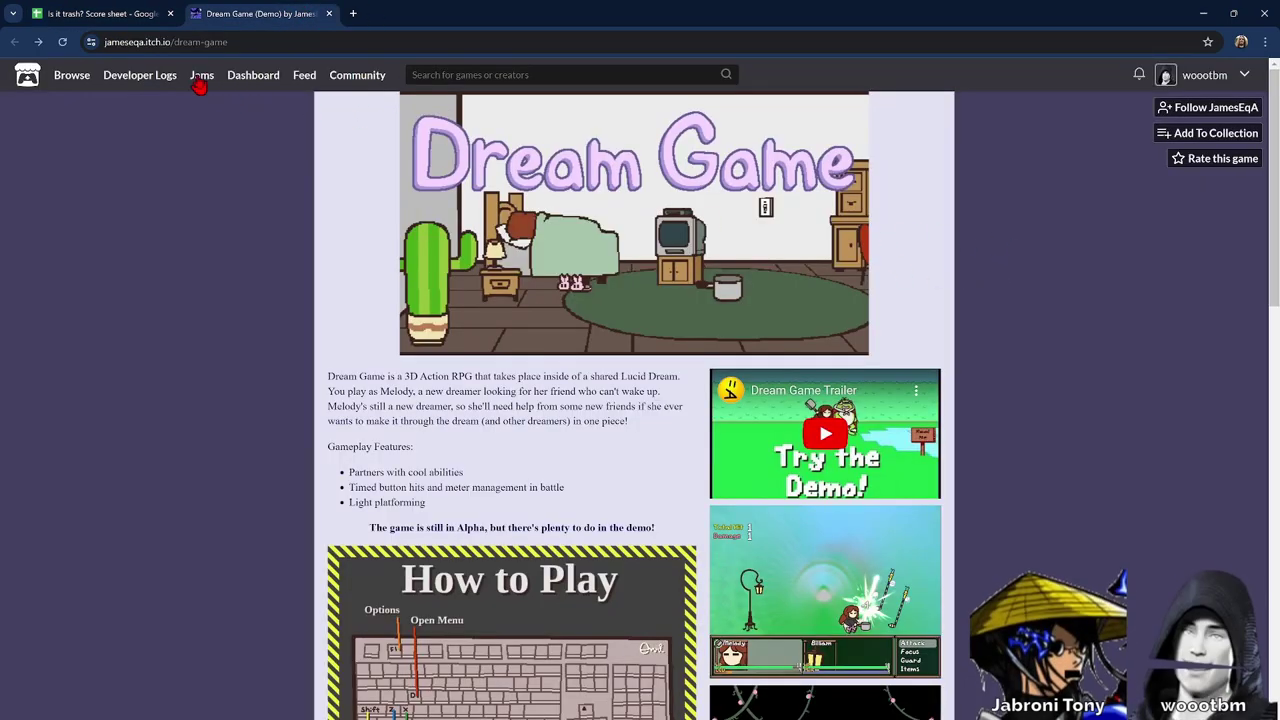
{"action": "left_click", "coordinate": [38, 42]}
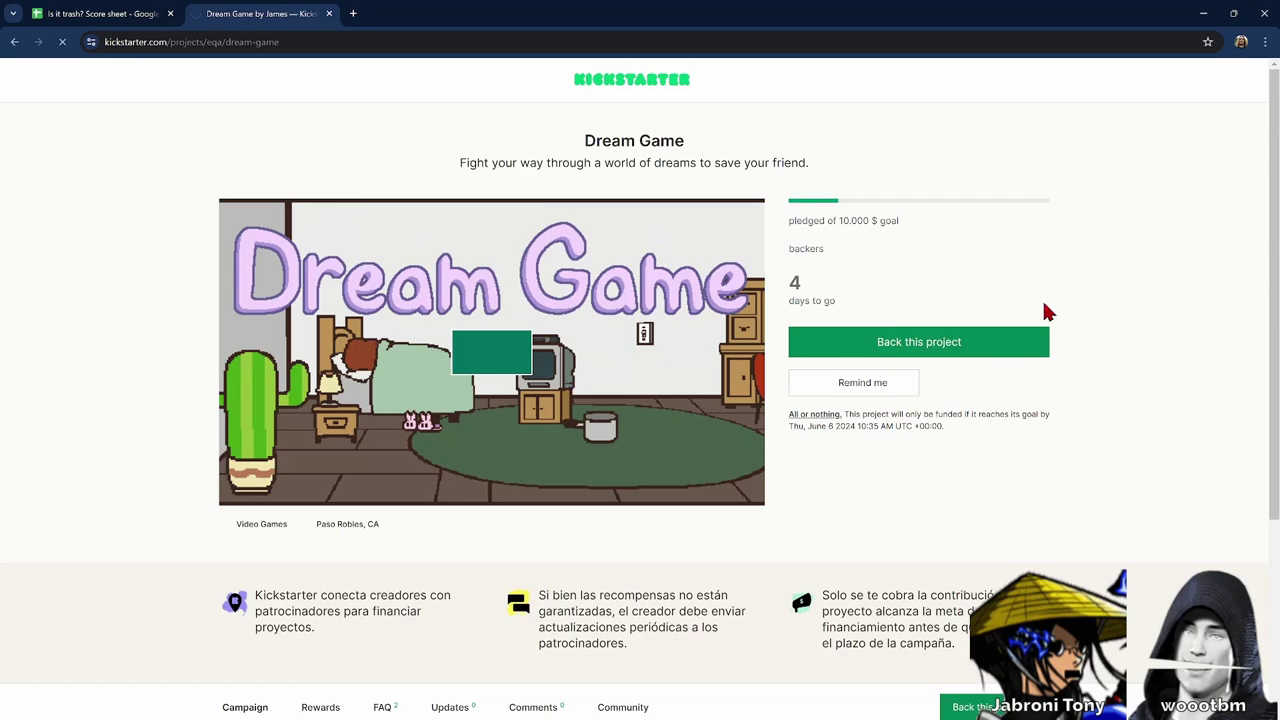
{"action": "scroll", "coordinate": [1098, 325], "scroll_direction": "down", "scroll_amount": 10}
{"action": "scroll", "coordinate": [1099, 326], "scroll_direction": "down", "scroll_amount": 4}
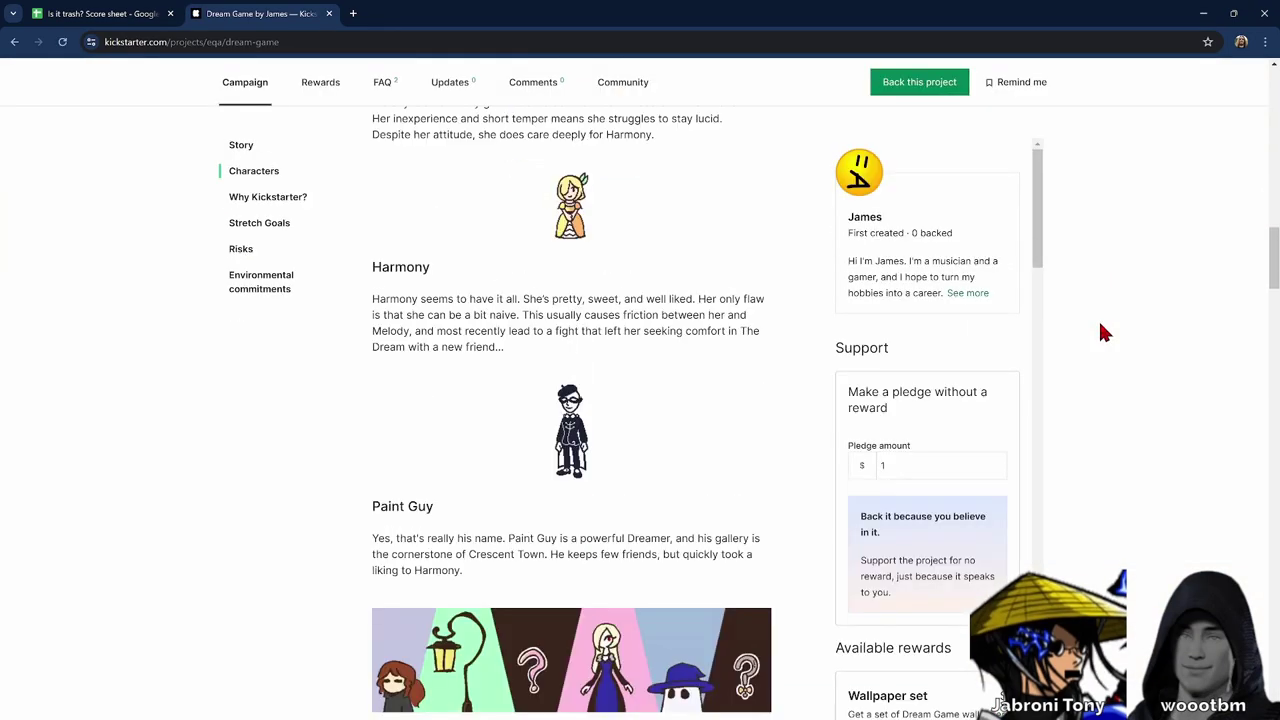
{"action": "scroll", "coordinate": [1014, 372], "scroll_direction": "down", "scroll_amount": 8}
{"action": "scroll", "coordinate": [1015, 366], "scroll_direction": "down", "scroll_amount": 6}
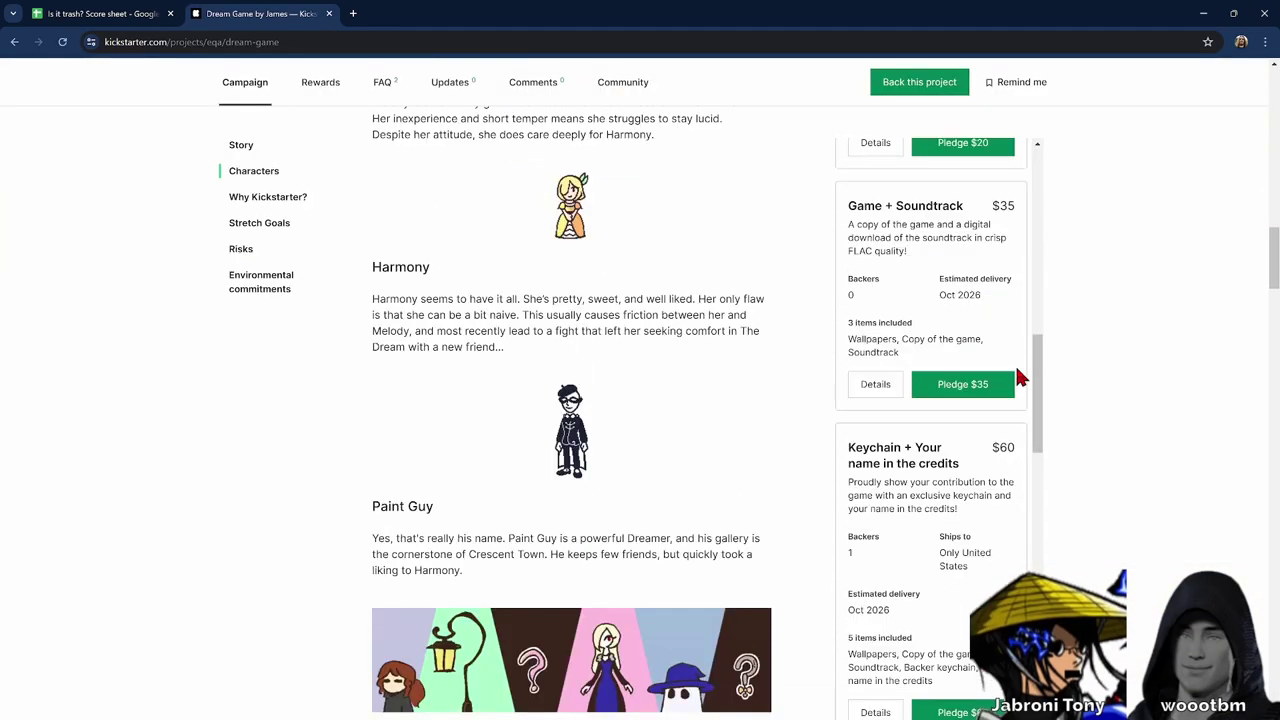
{"action": "scroll", "coordinate": [1017, 370], "scroll_direction": "up", "scroll_amount": 7}
{"action": "scroll", "coordinate": [1018, 364], "scroll_direction": "up", "scroll_amount": 3}
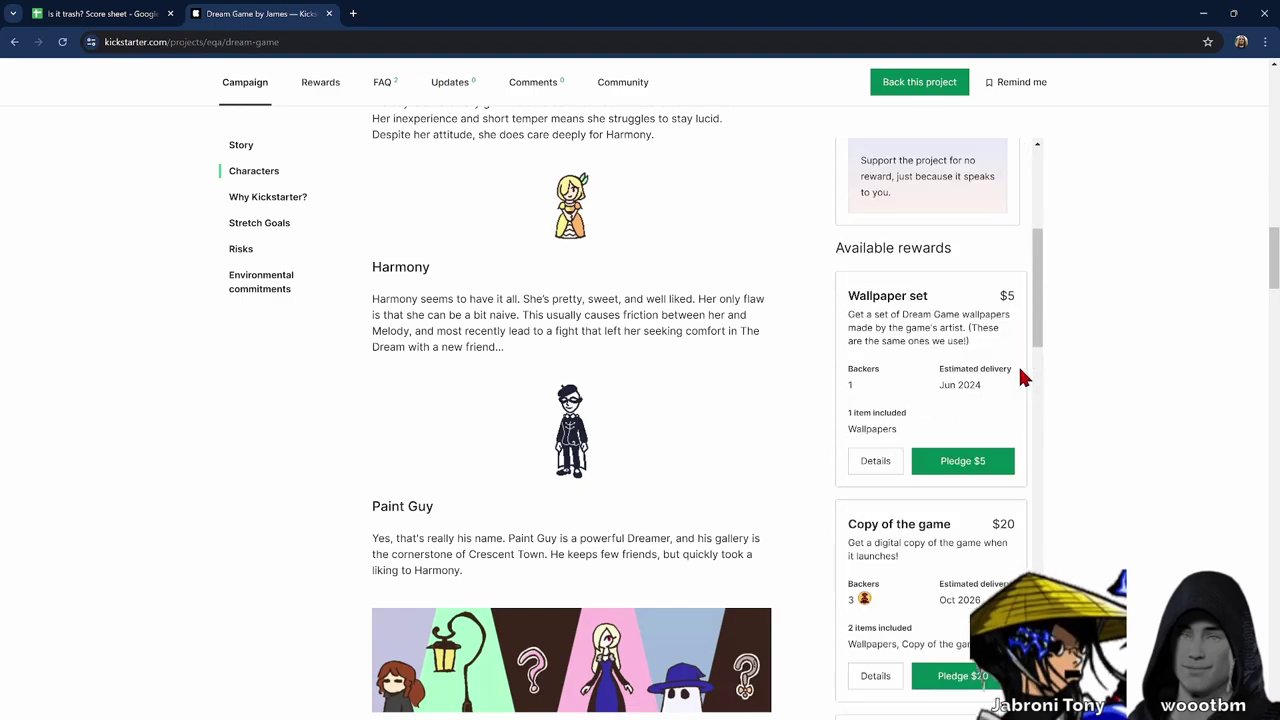
{"action": "scroll", "coordinate": [1018, 364], "scroll_direction": "down", "scroll_amount": 3}
{"action": "scroll", "coordinate": [1033, 467], "scroll_direction": "up", "scroll_amount": 1}
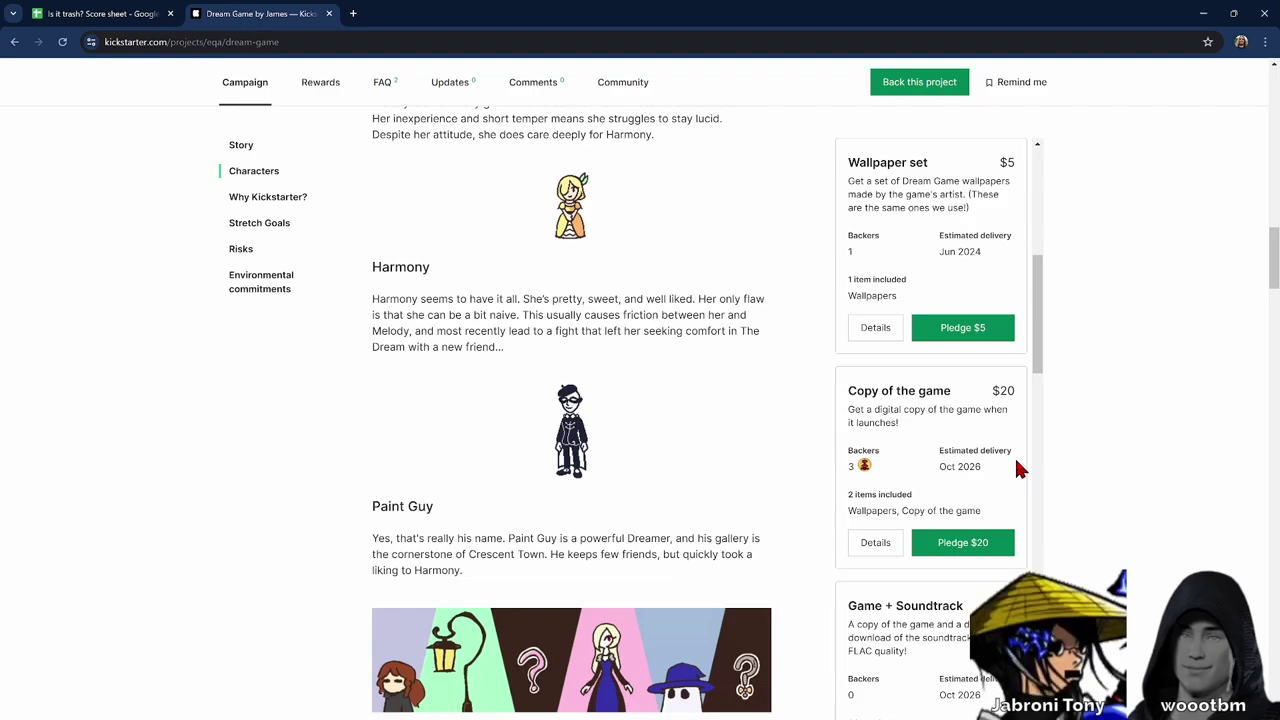
Return to the score sheet and score Dream Game 2.5 for Value.
{"action": "left_click", "coordinate": [130, 18]}
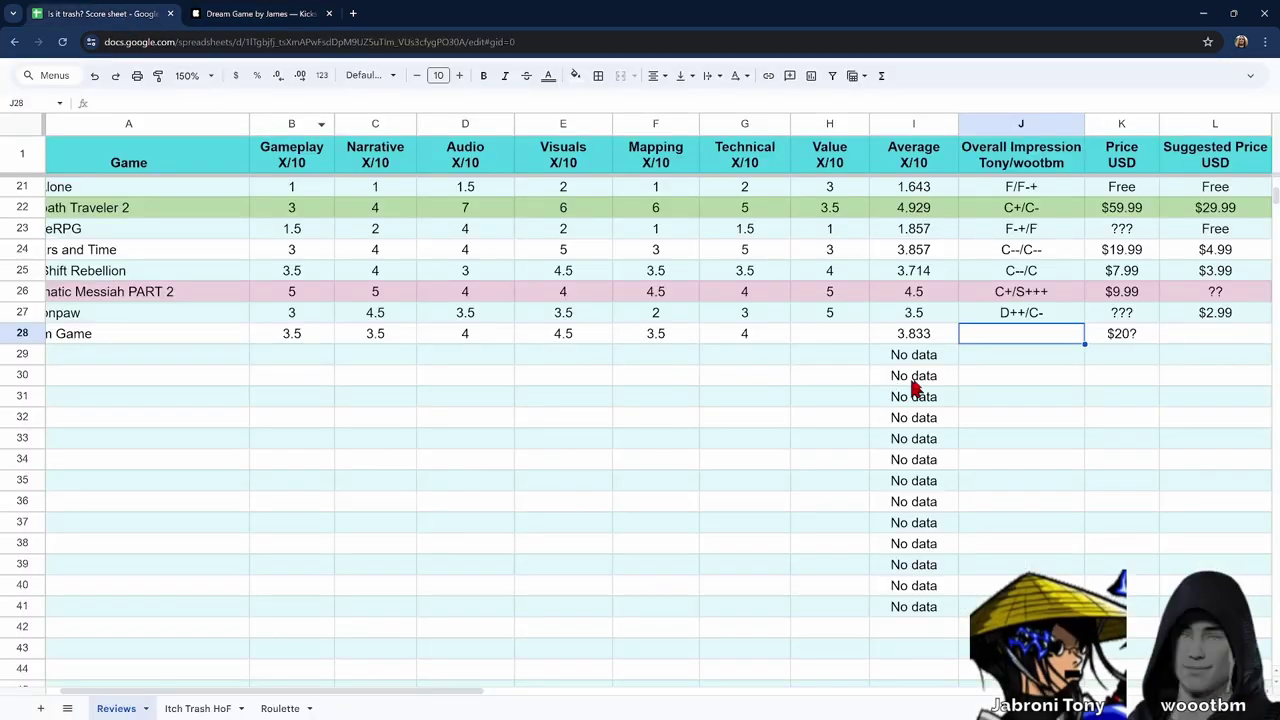
{"action": "left_click", "coordinate": [1191, 338]}
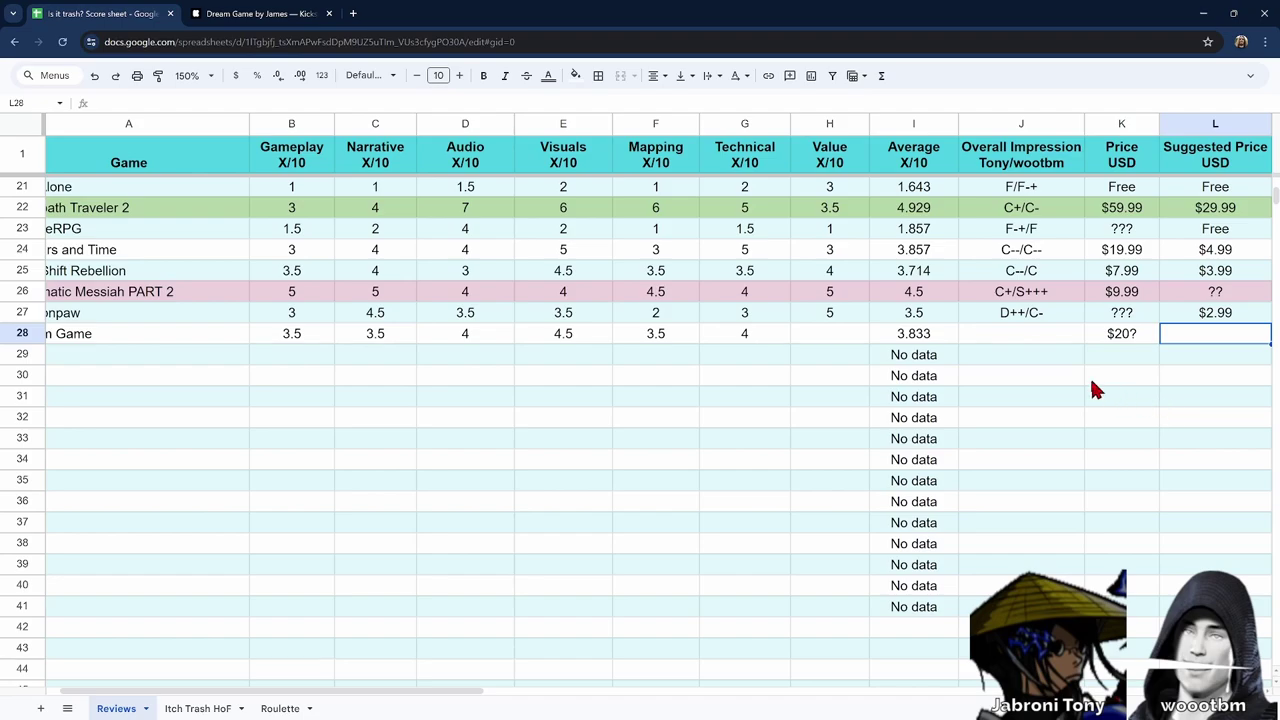
{"action": "left_click", "coordinate": [838, 336]}
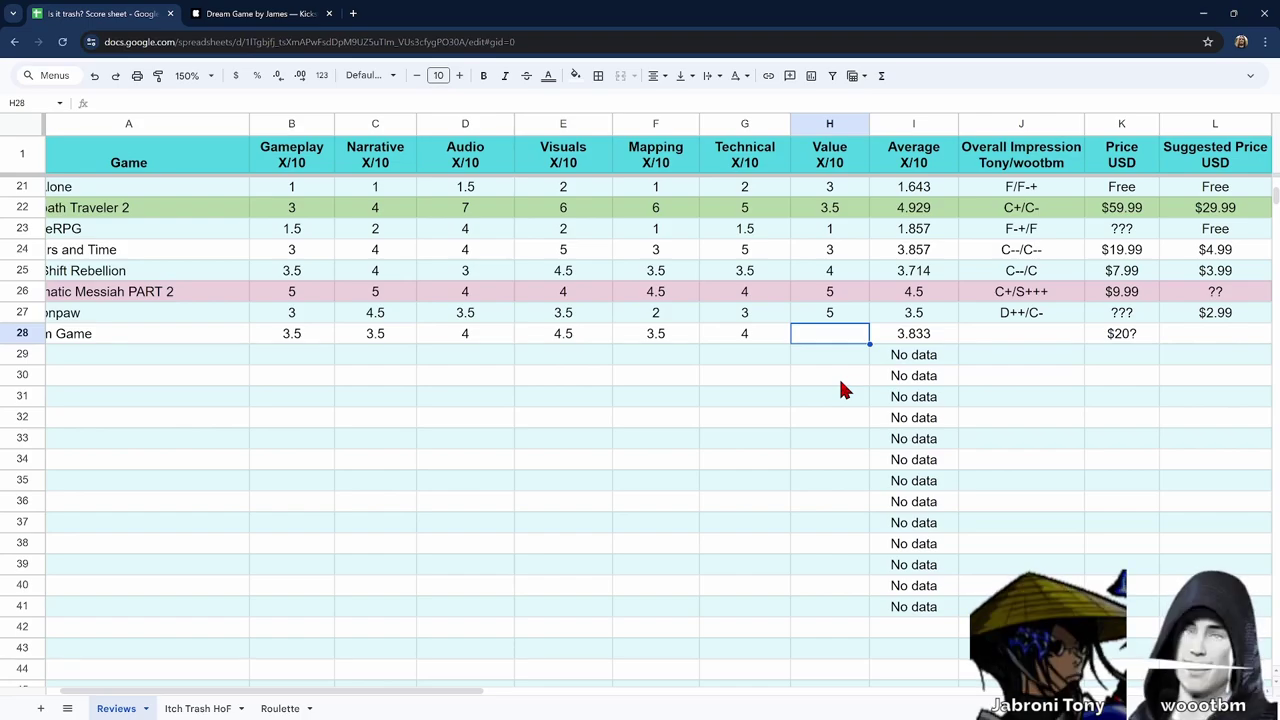
{"action": "type", "text": "2.5"}
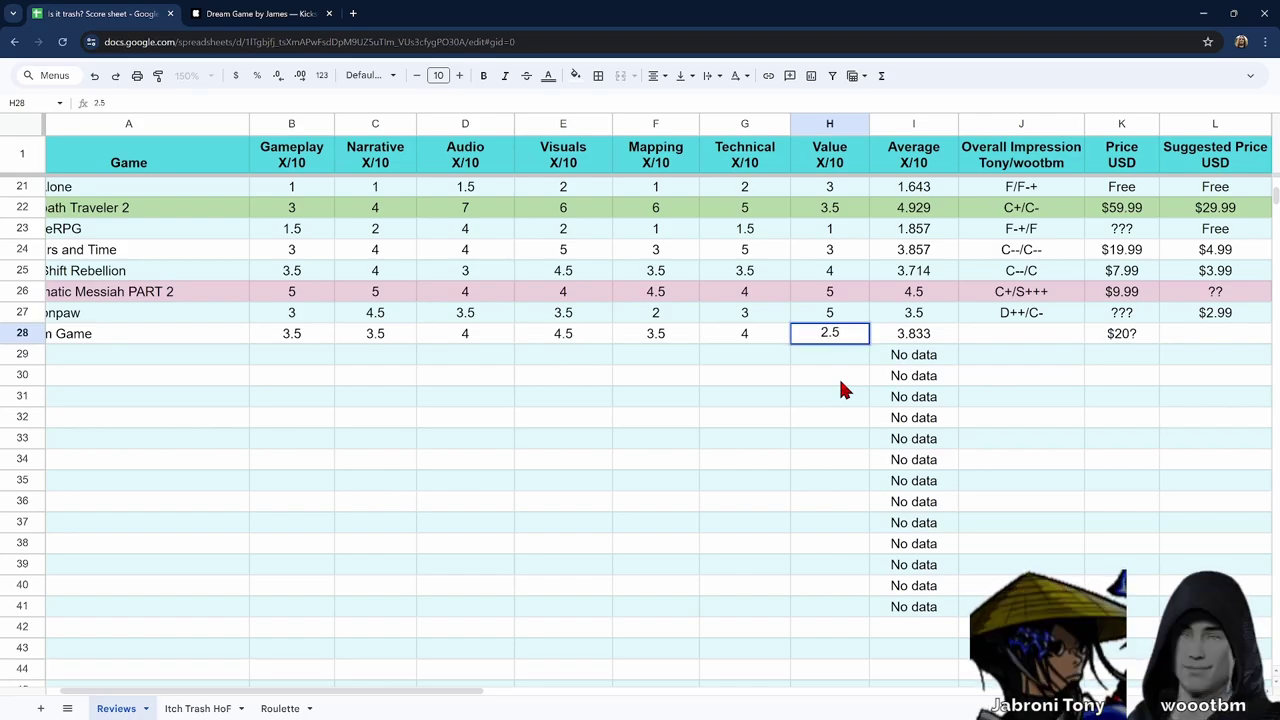
{"action": "key", "text": "Tab"}
Enter "$5" as Dream Game's suggested price.
{"action": "key", "text": "Tab"}
{"action": "key", "text": "Tab"}
{"action": "key", "text": "Tab"}
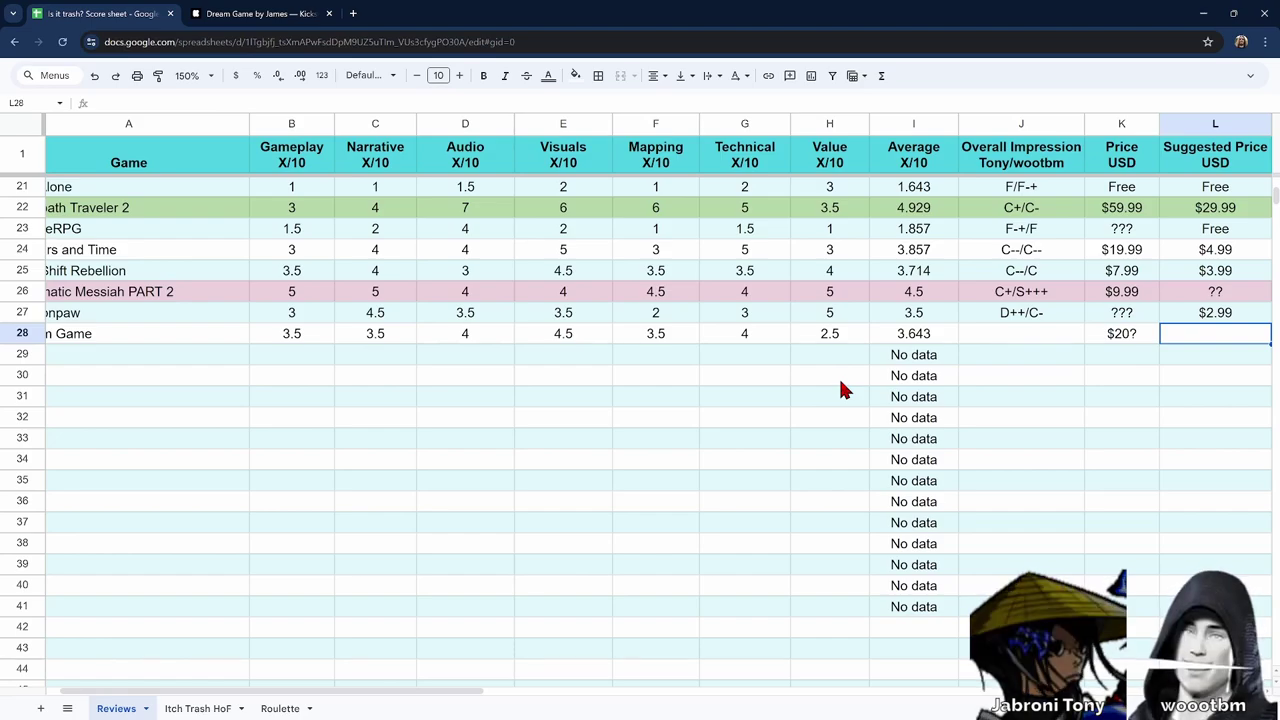
{"action": "type", "text": "$"}
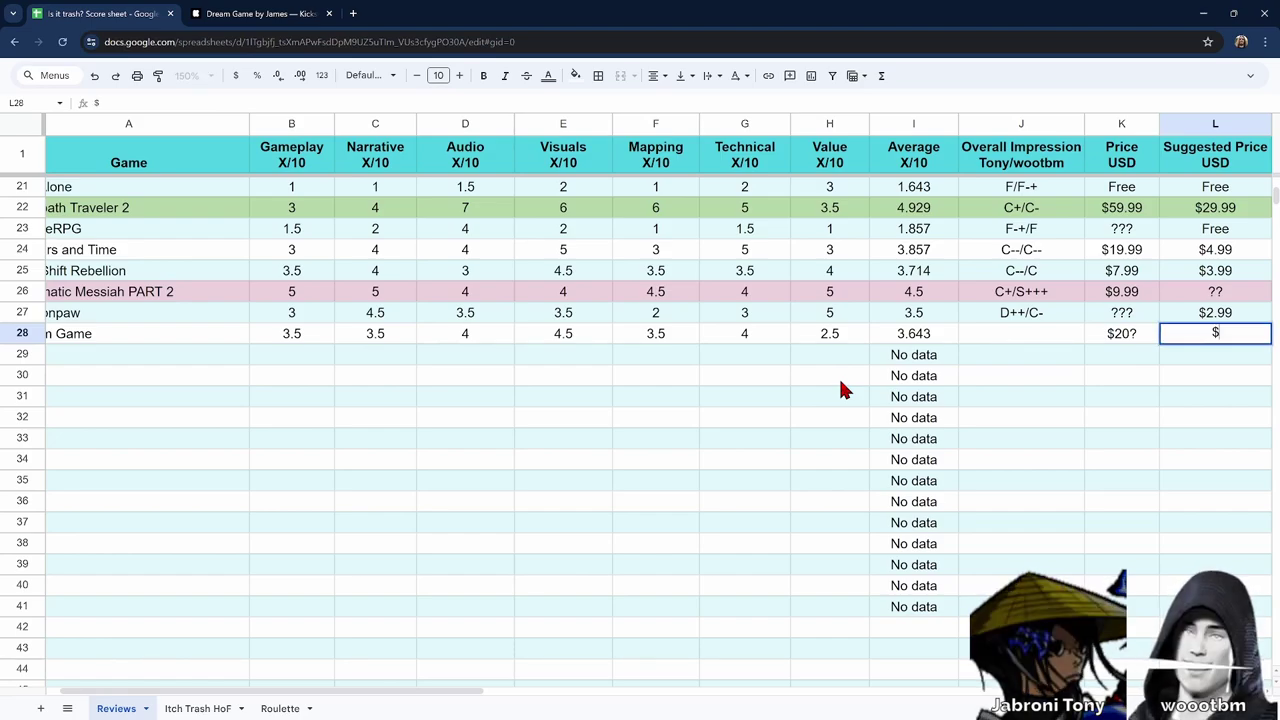
{"action": "type", "text": "5"}
{"action": "key", "text": "Return"}
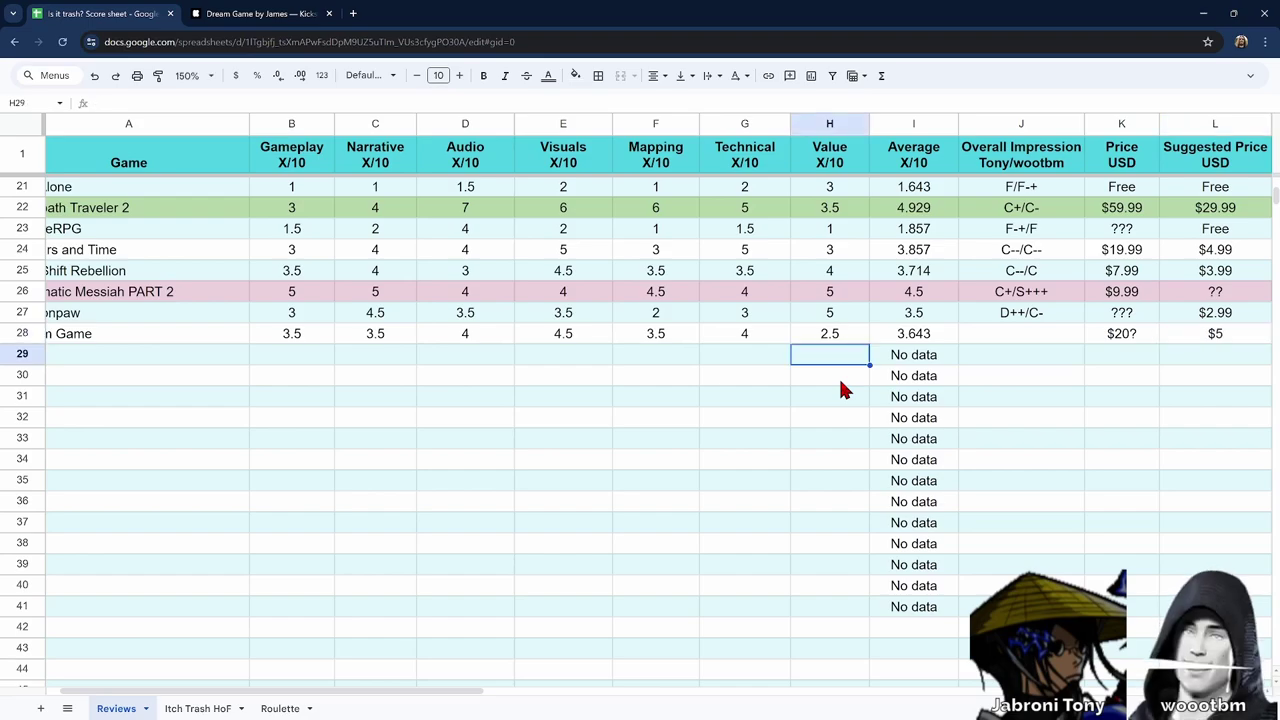
Enter "D++/D++" as Dream Game's overall impression.
{"action": "key", "text": "Right"}
{"action": "key", "text": "Right"}
{"action": "key", "text": "Up"}
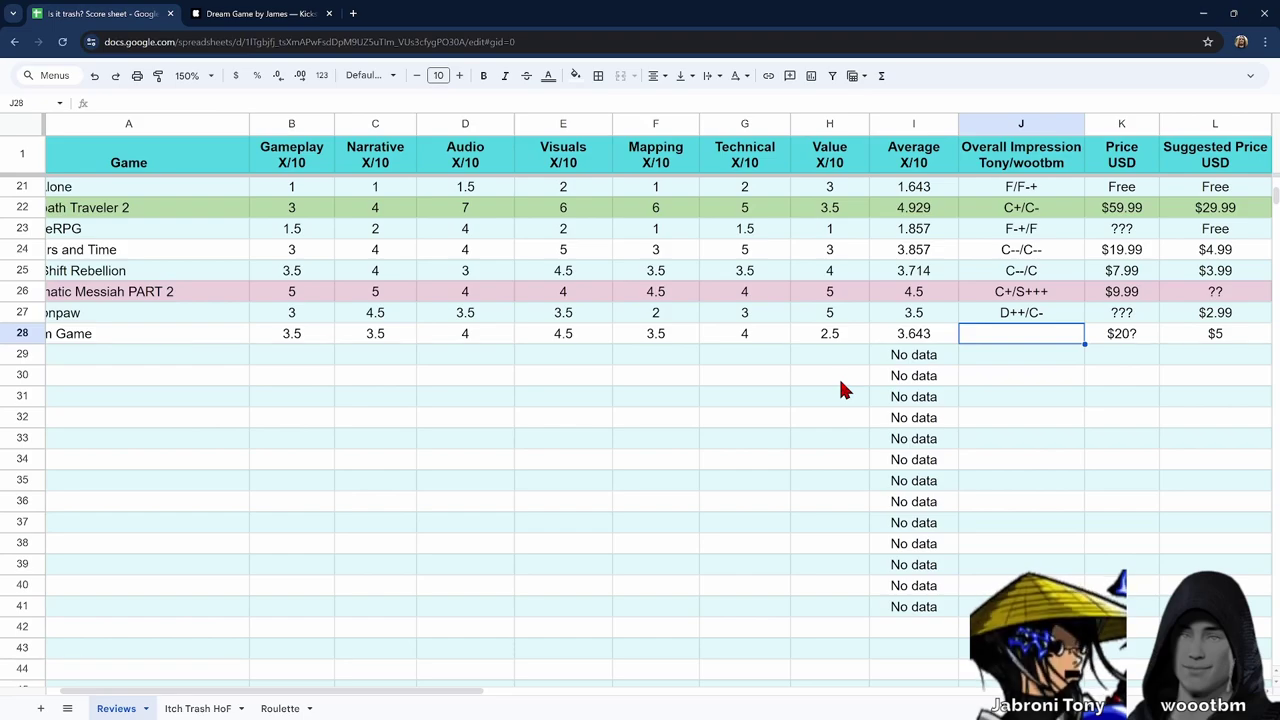
{"action": "type", "text": "D"}
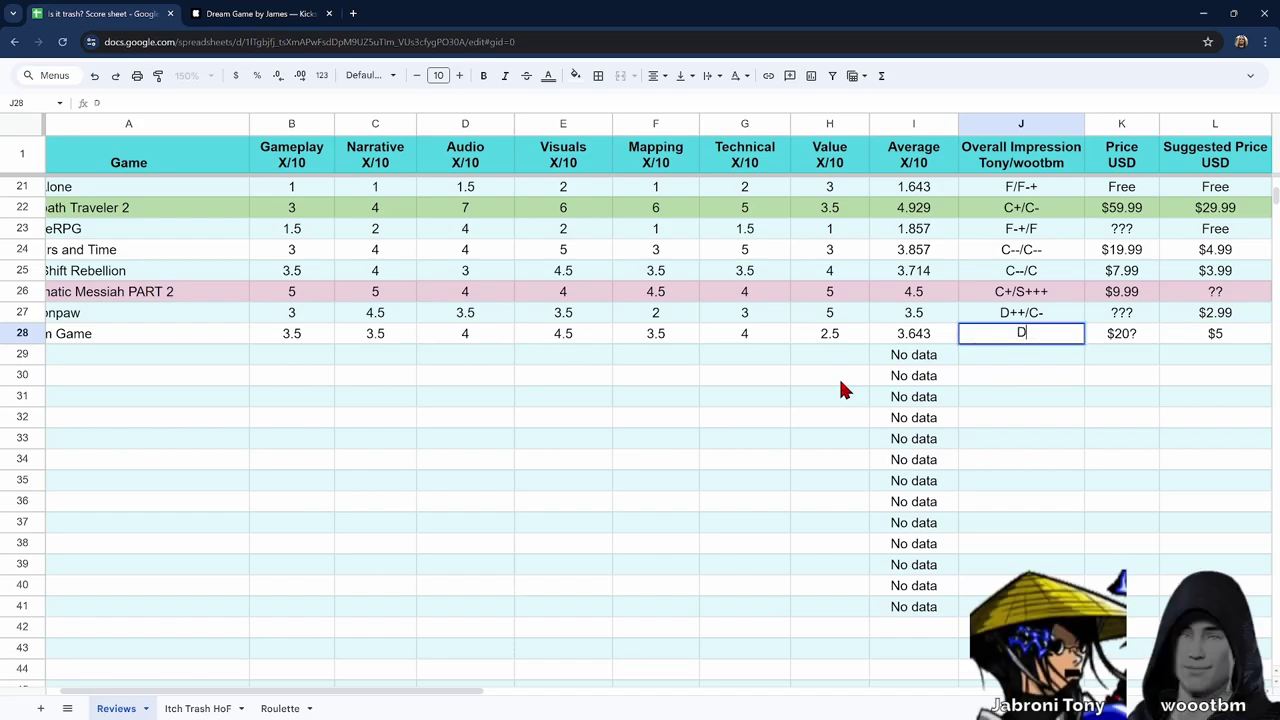
{"action": "type", "text": "++"}
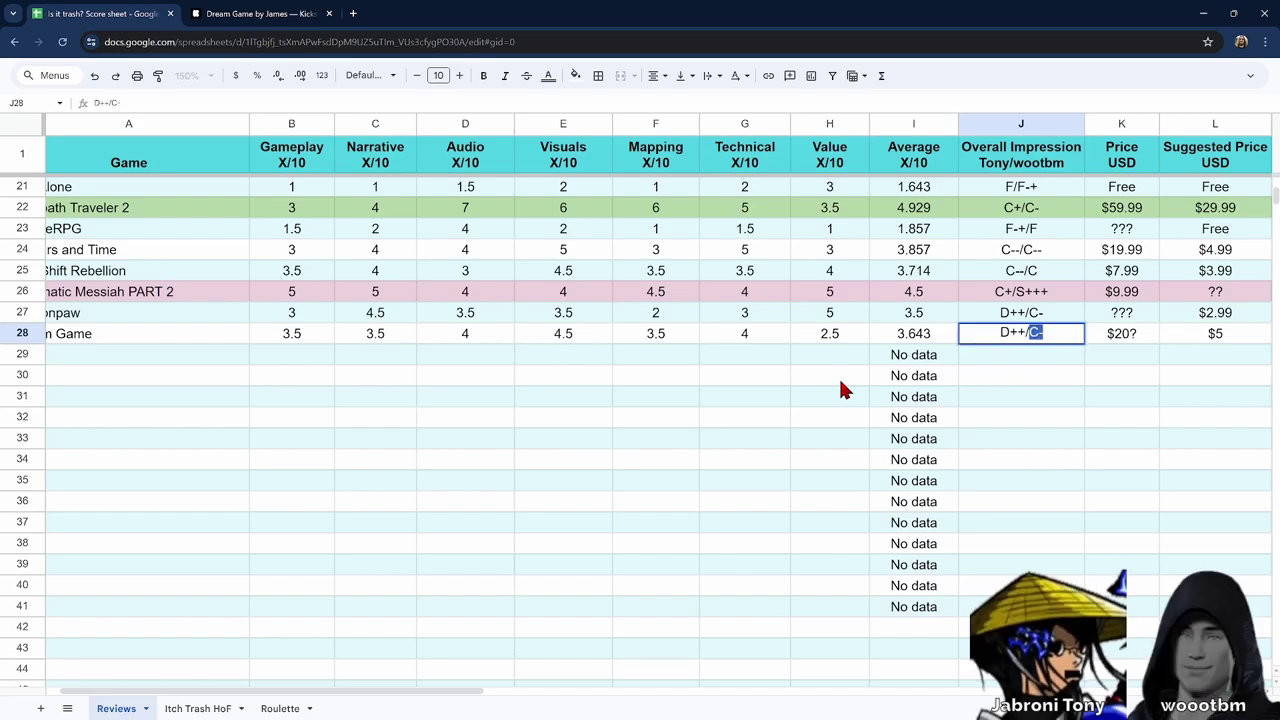
{"action": "type", "text": "/"}
{"action": "key", "text": "BackSpace"}
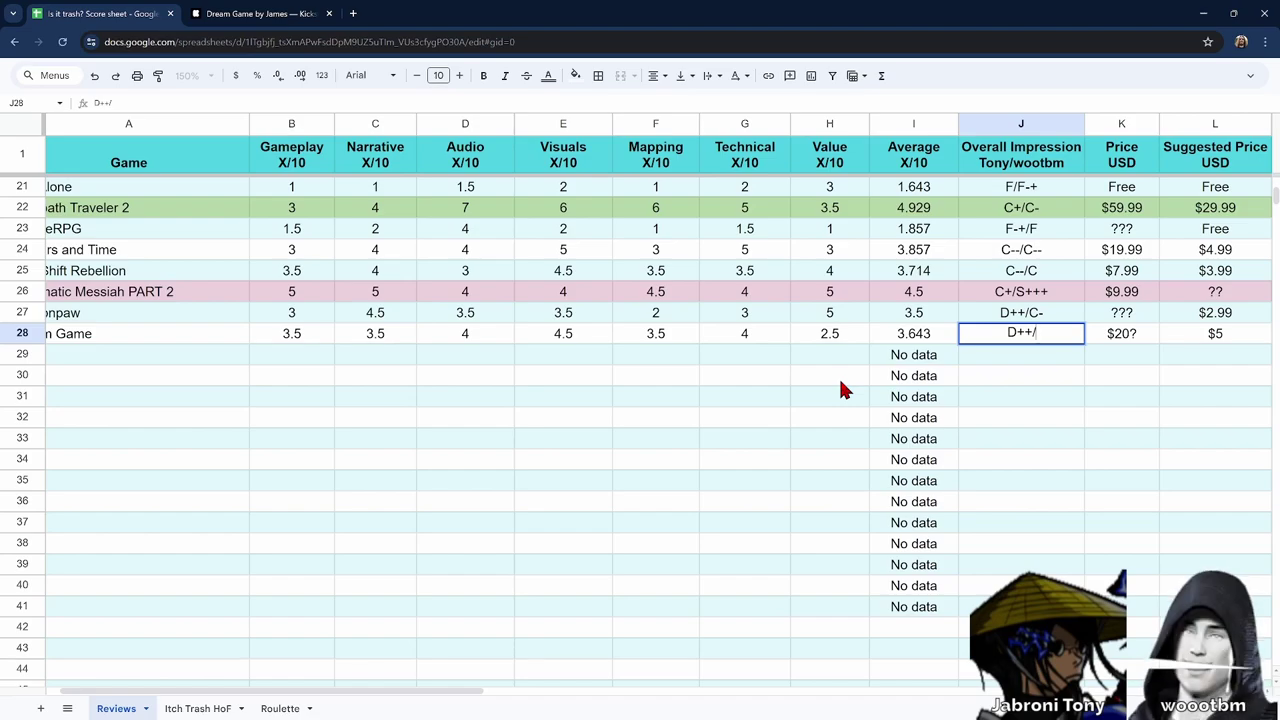
{"action": "type", "text": "D++"}
{"action": "key", "text": "Return"}
{"action": "key", "text": "Up"}
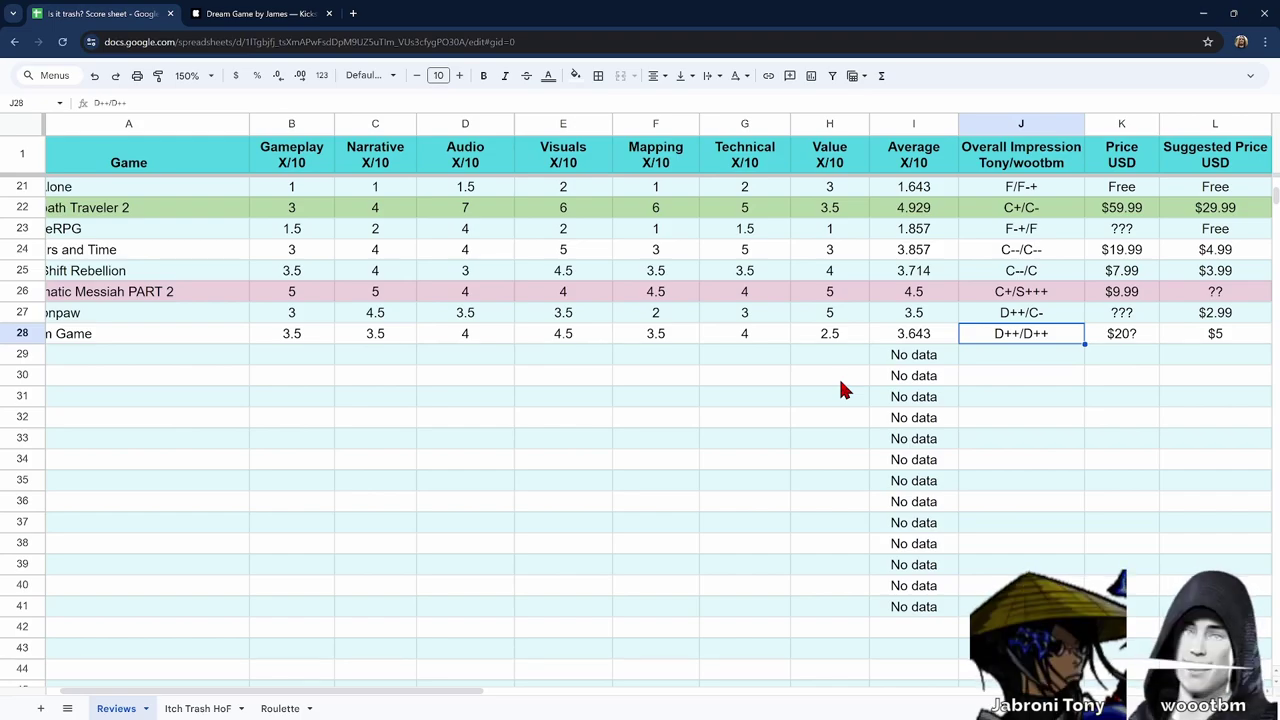
Look back over Dream Game's scores along its row to the game's title.
{"action": "key", "text": "Left"}
{"action": "key", "text": "Left"}
{"action": "key", "text": "Left"}
{"action": "key", "text": "Left"}
{"action": "key", "text": "Left"}
{"action": "key", "text": "Left"}
{"action": "key", "text": "Left"}
{"action": "key", "text": "Left"}
{"action": "key", "text": "Left"}
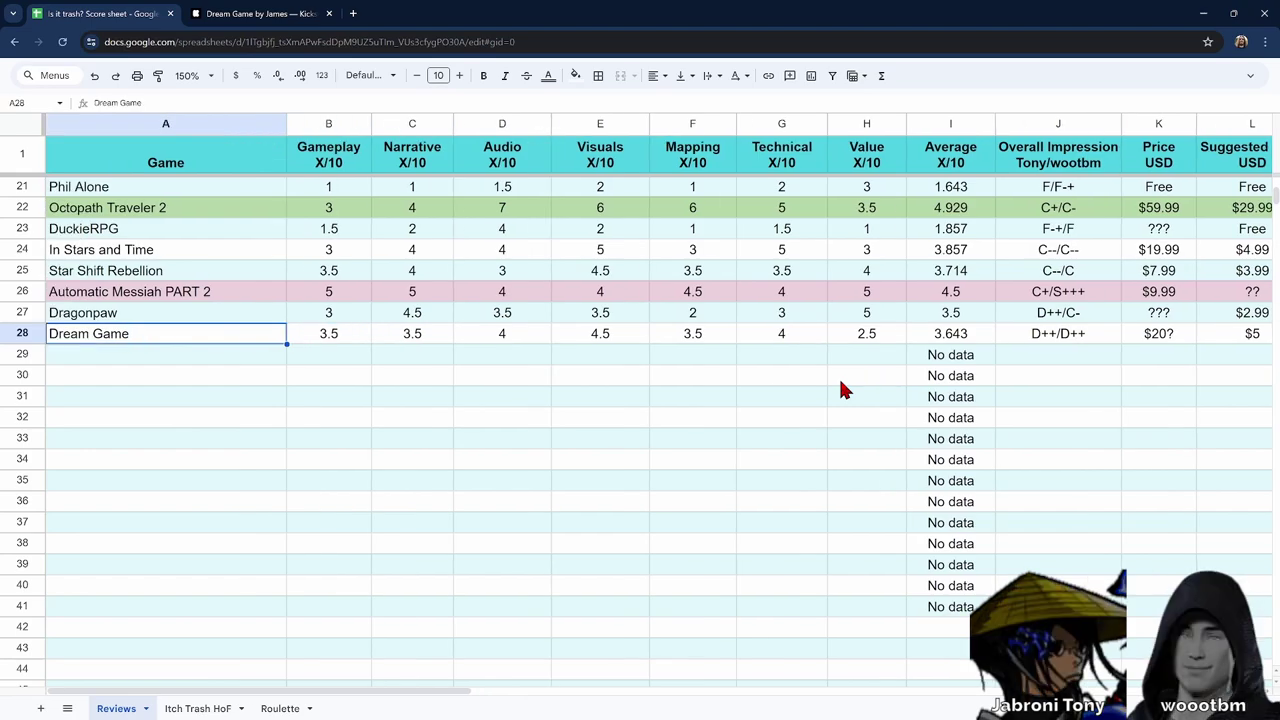
Enter "~0.5 hr (whole demo!)" as Dream Game's time played and fit the Time played column to its contents.
{"action": "key", "text": "Right"}
{"action": "key", "text": "Right"}
{"action": "key", "text": "Right"}
{"action": "key", "text": "Right"}
{"action": "key", "text": "Right"}
{"action": "key", "text": "Right"}
{"action": "key", "text": "Right"}
{"action": "key", "text": "Right"}
{"action": "key", "text": "Right"}
{"action": "key", "text": "Right"}
{"action": "key", "text": "Right"}
{"action": "key", "text": "Right"}
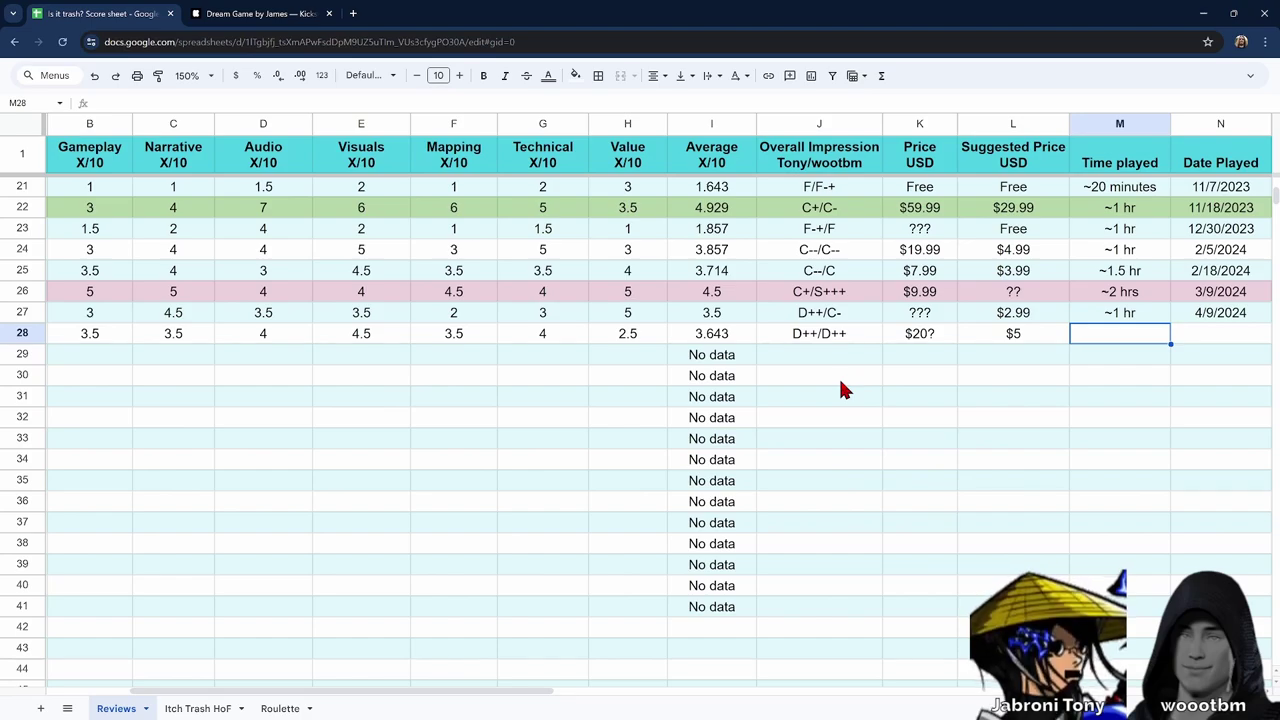
{"action": "type", "text": "~30 minute"}
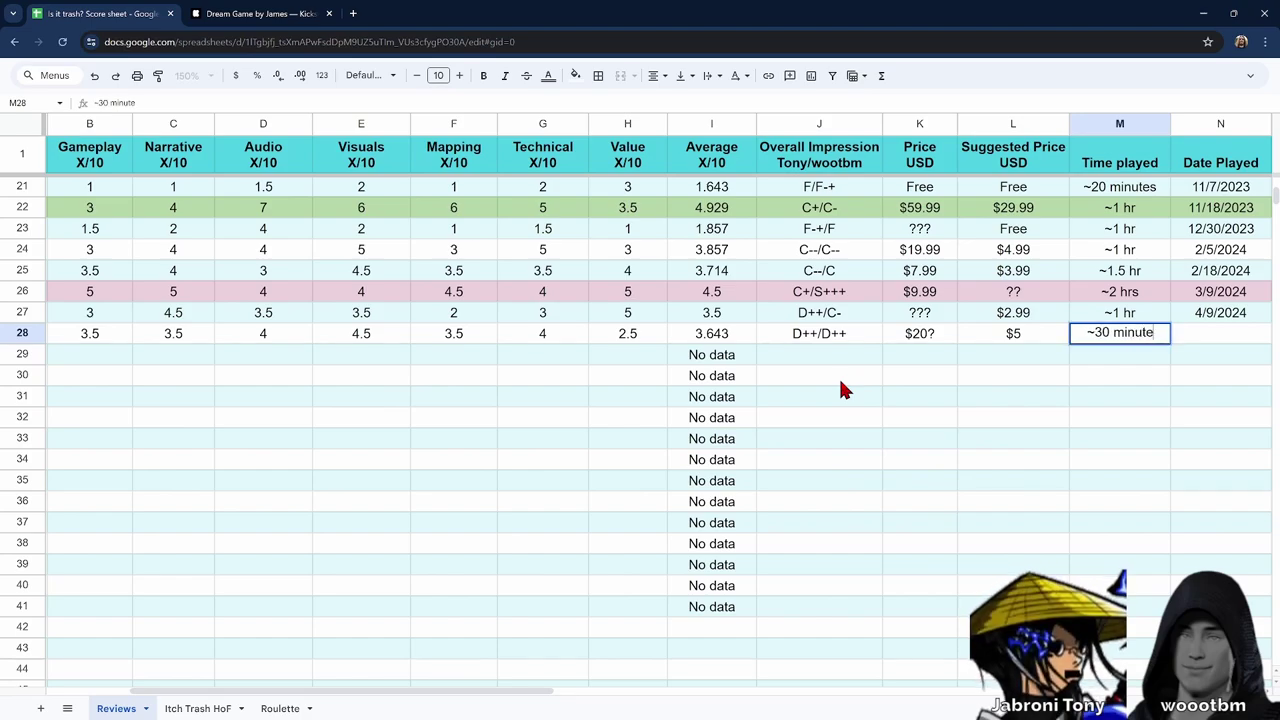
{"action": "key", "text": "BackSpace"}
{"action": "key", "text": "BackSpace"}
{"action": "key", "text": "BackSpace"}
{"action": "key", "text": "BackSpace"}
{"action": "key", "text": "BackSpace"}
{"action": "key", "text": "BackSpace"}
{"action": "key", "text": "BackSpace"}
{"action": "key", "text": "BackSpace"}
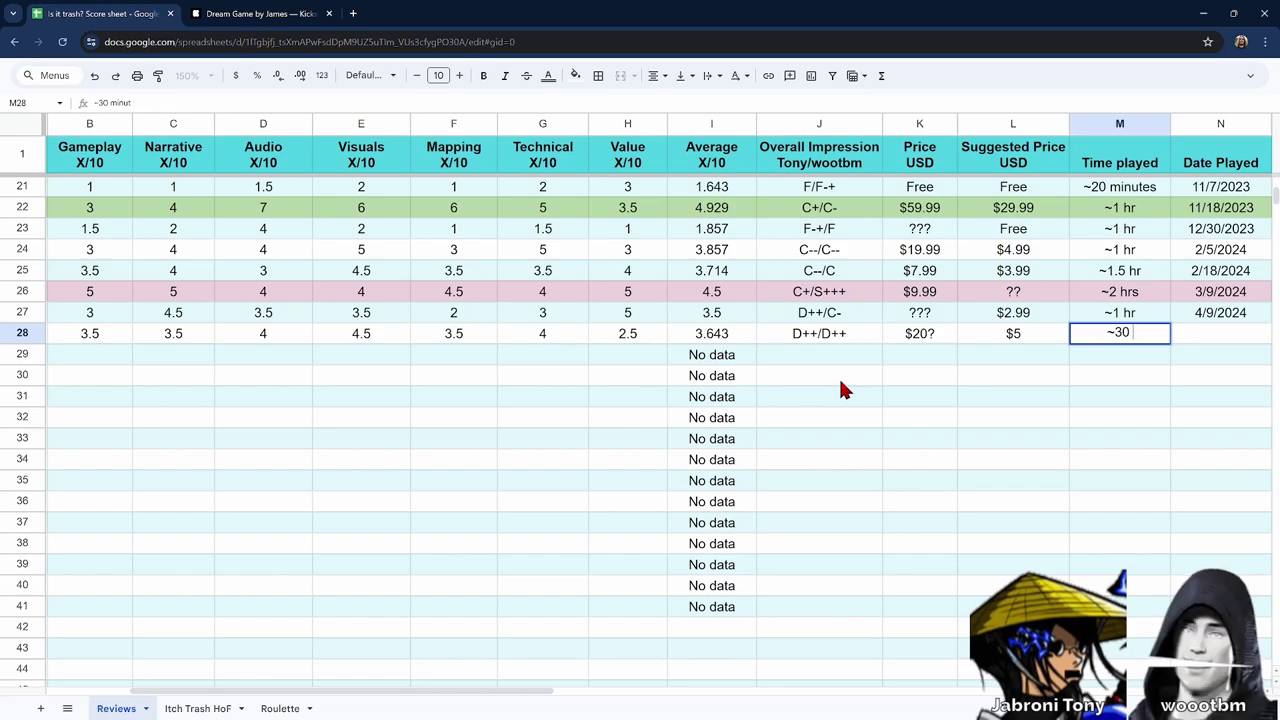
{"action": "key", "text": "BackSpace"}
{"action": "type", "text": "0.5"}
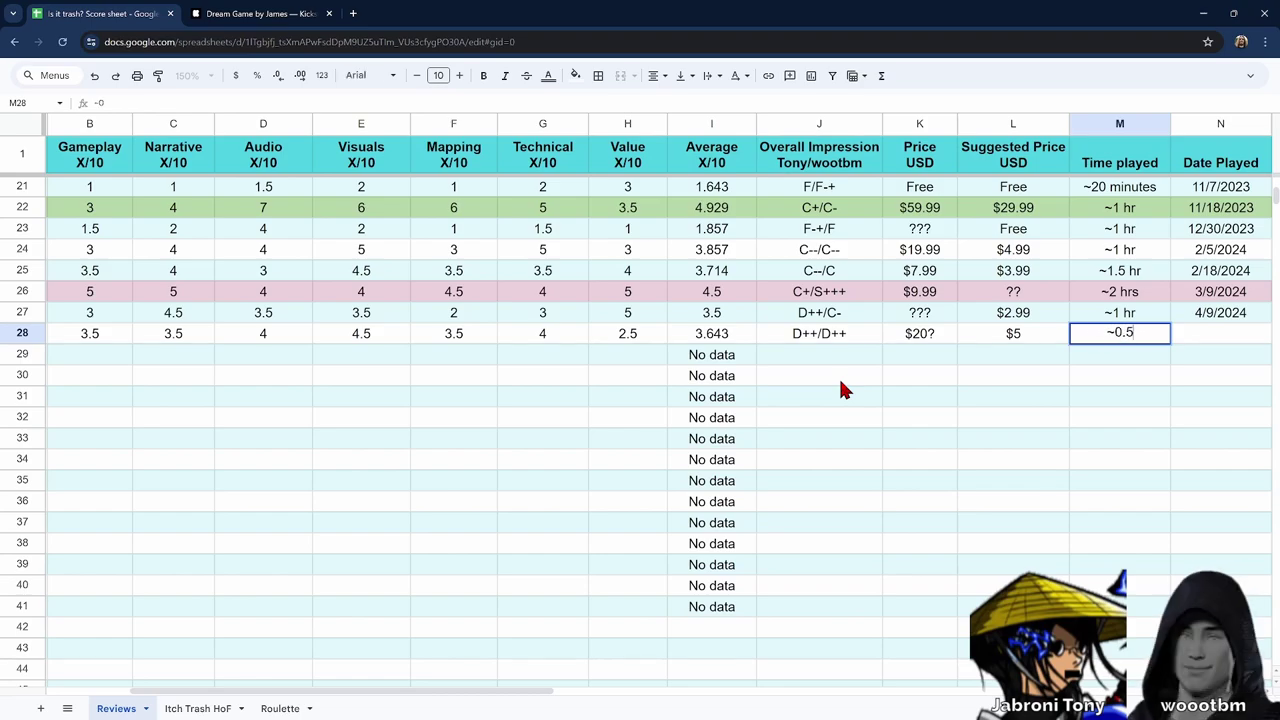
{"action": "type", "text": " h"}
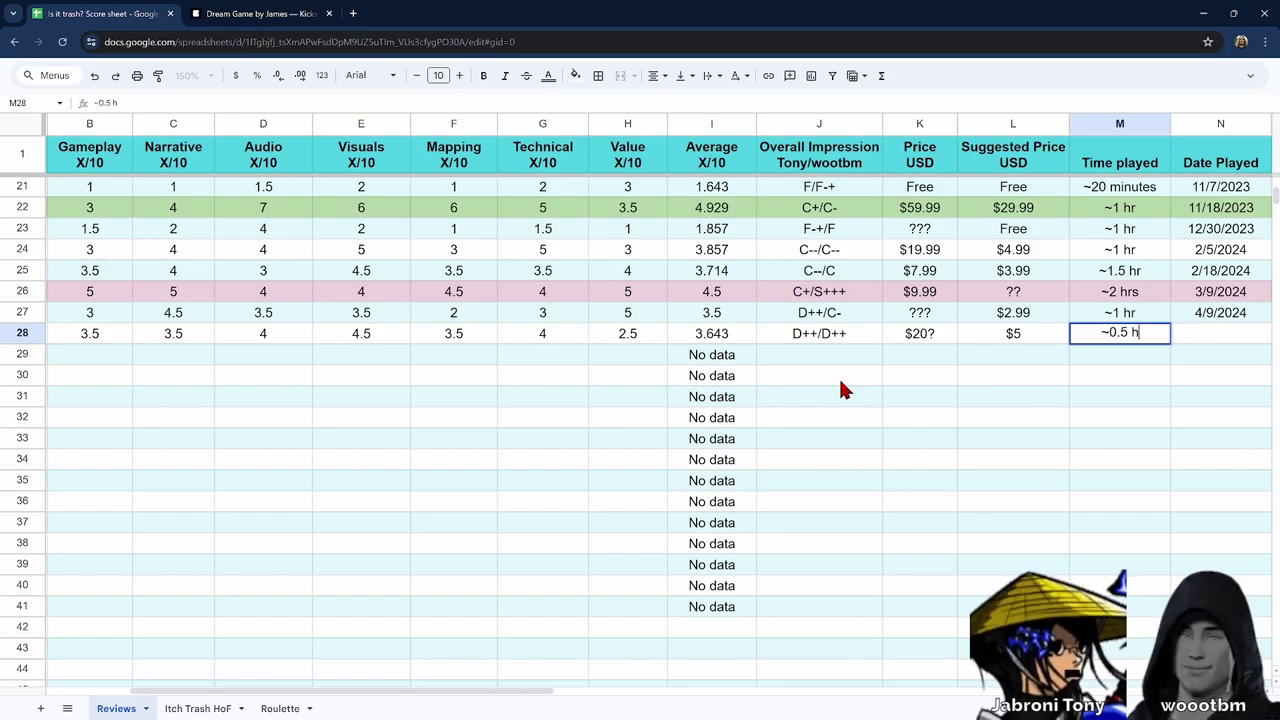
{"action": "type", "text": "r (who"}
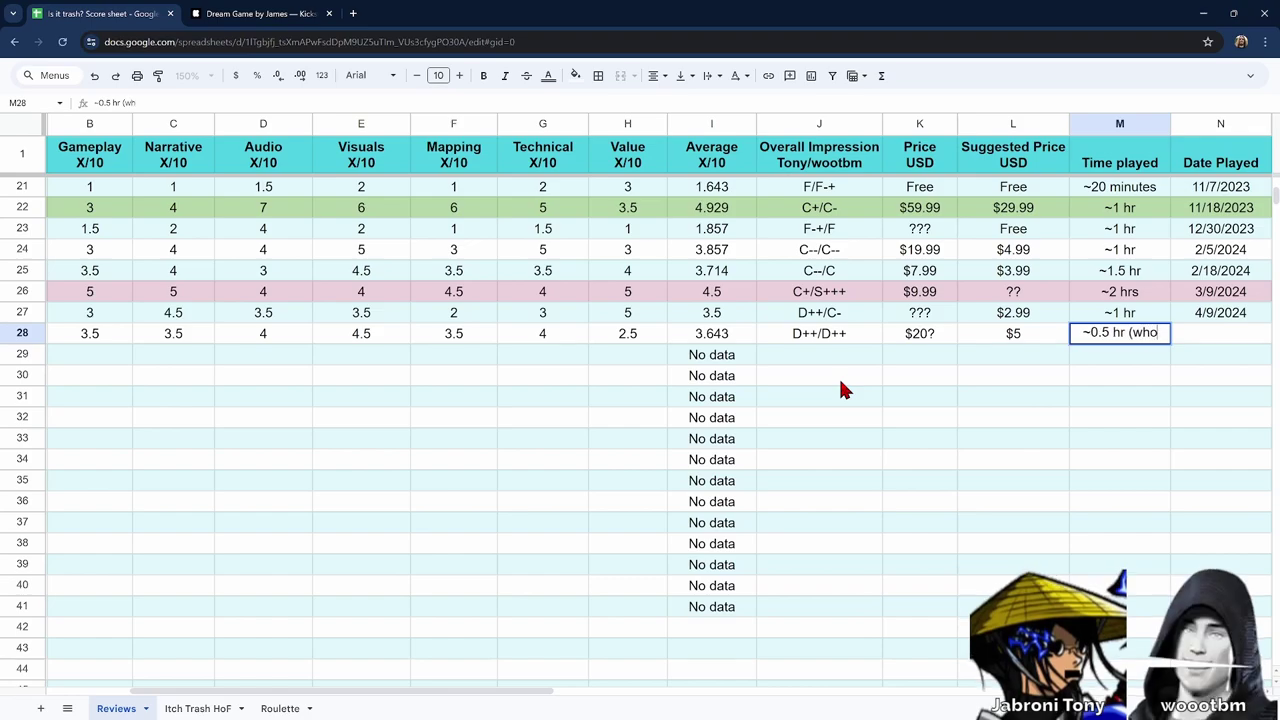
{"action": "type", "text": "le demo!)"}
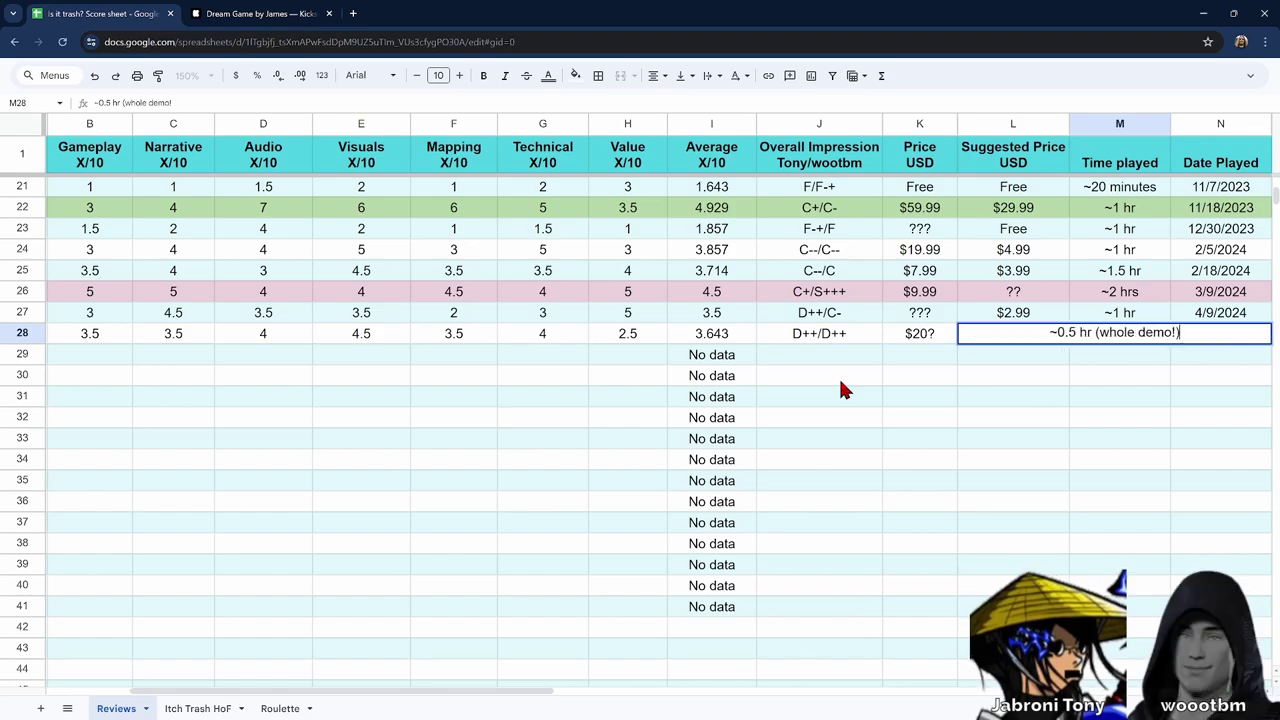
{"action": "key", "text": "Return"}
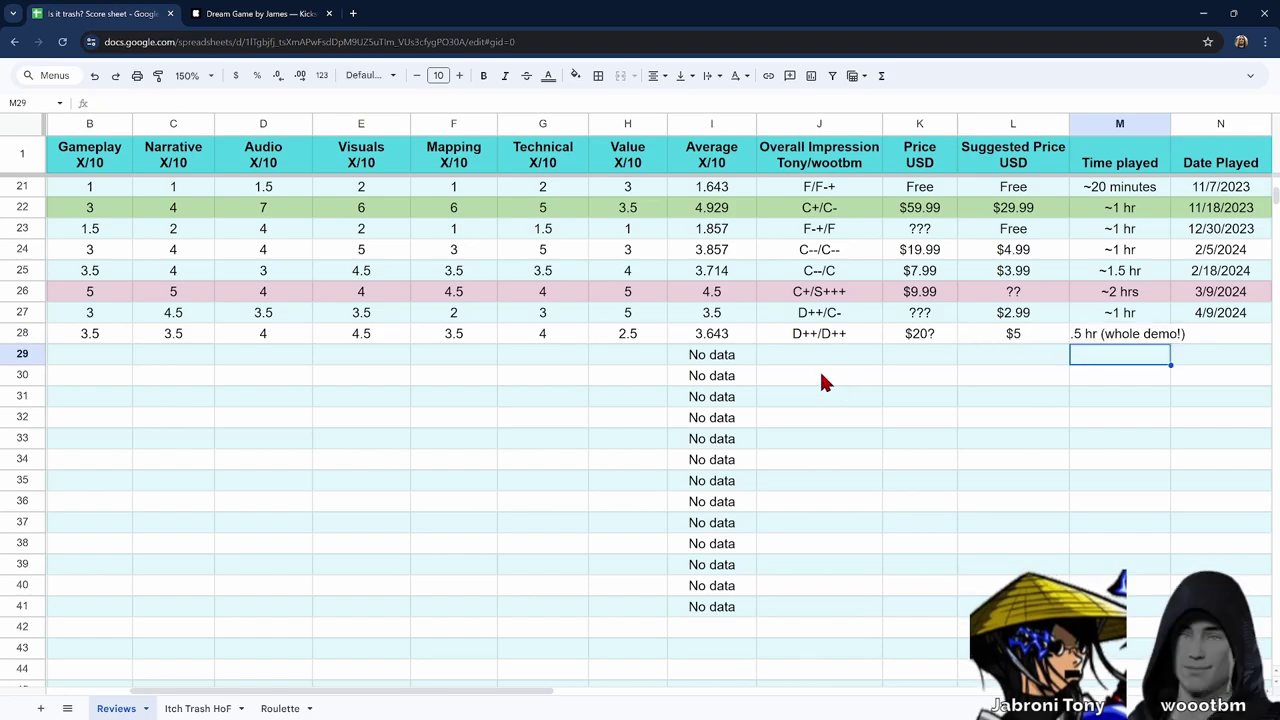
{"action": "double_click", "coordinate": [1169, 125]}
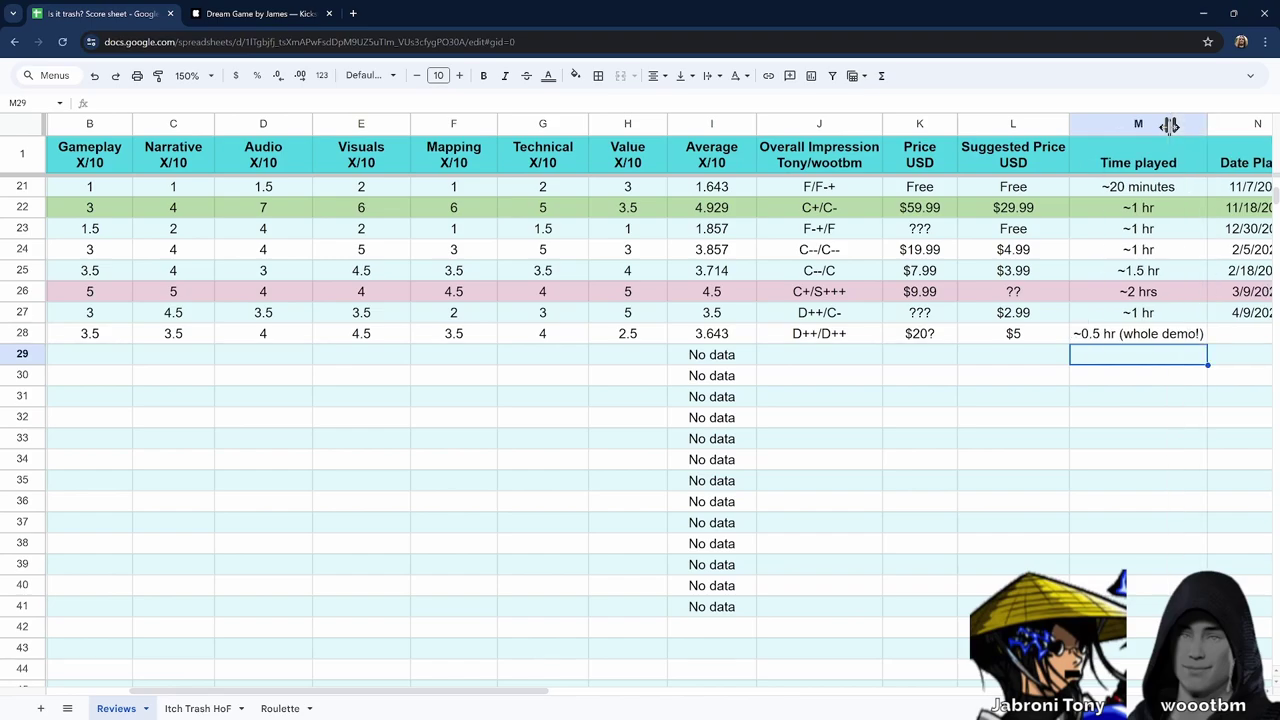
Enter 6/1/2024 as Dream Game's date played.
{"action": "left_click", "coordinate": [1176, 342]}
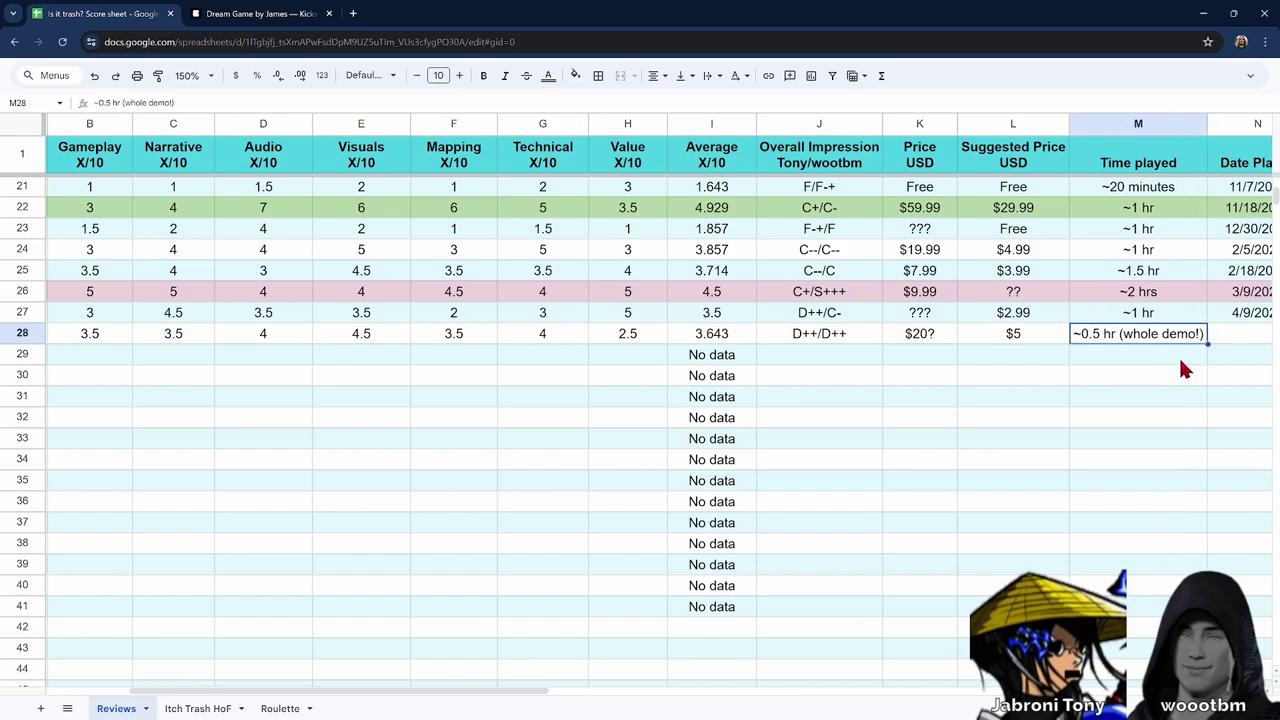
{"action": "key", "text": "Tab"}
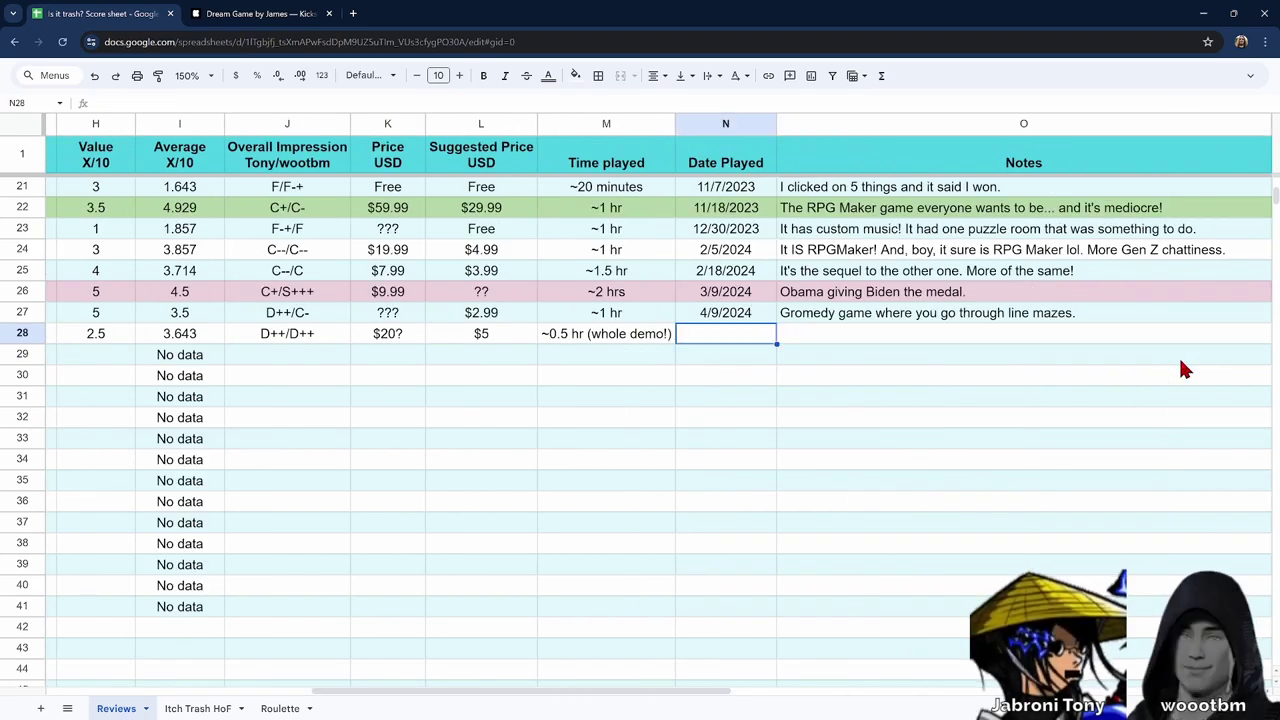
{"action": "type", "text": "6"}
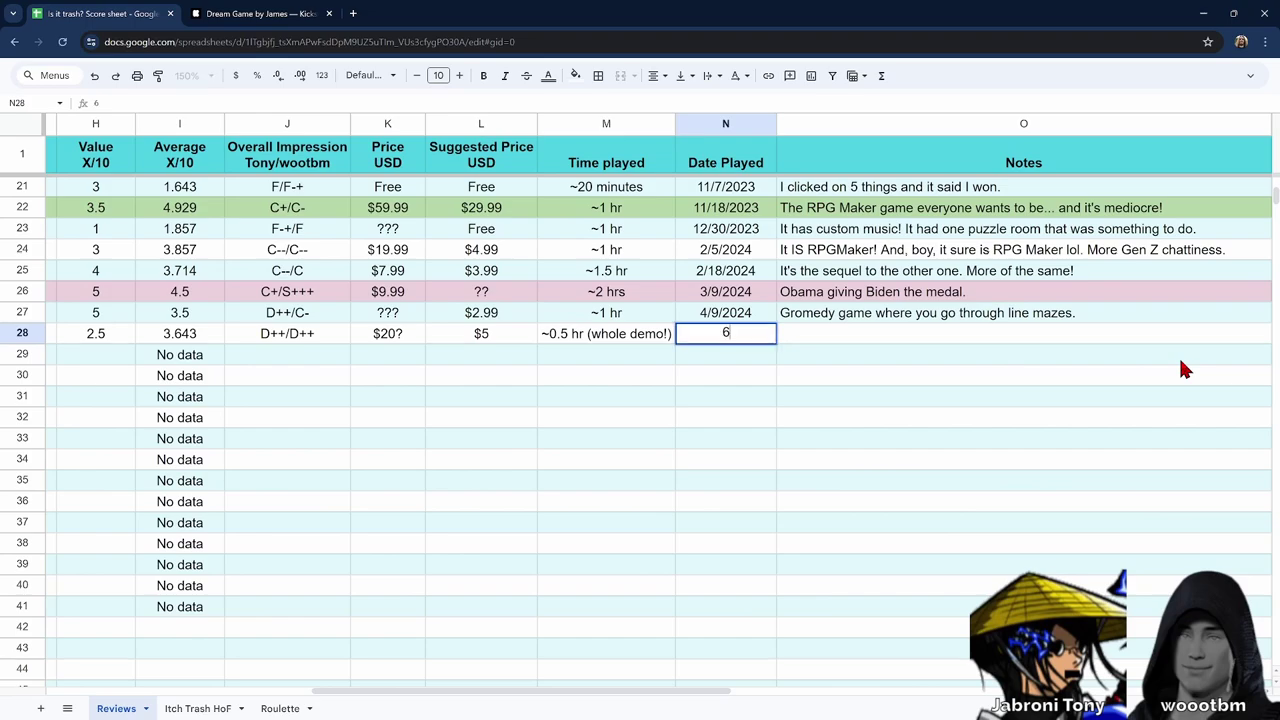
{"action": "type", "text": "/1/2024"}
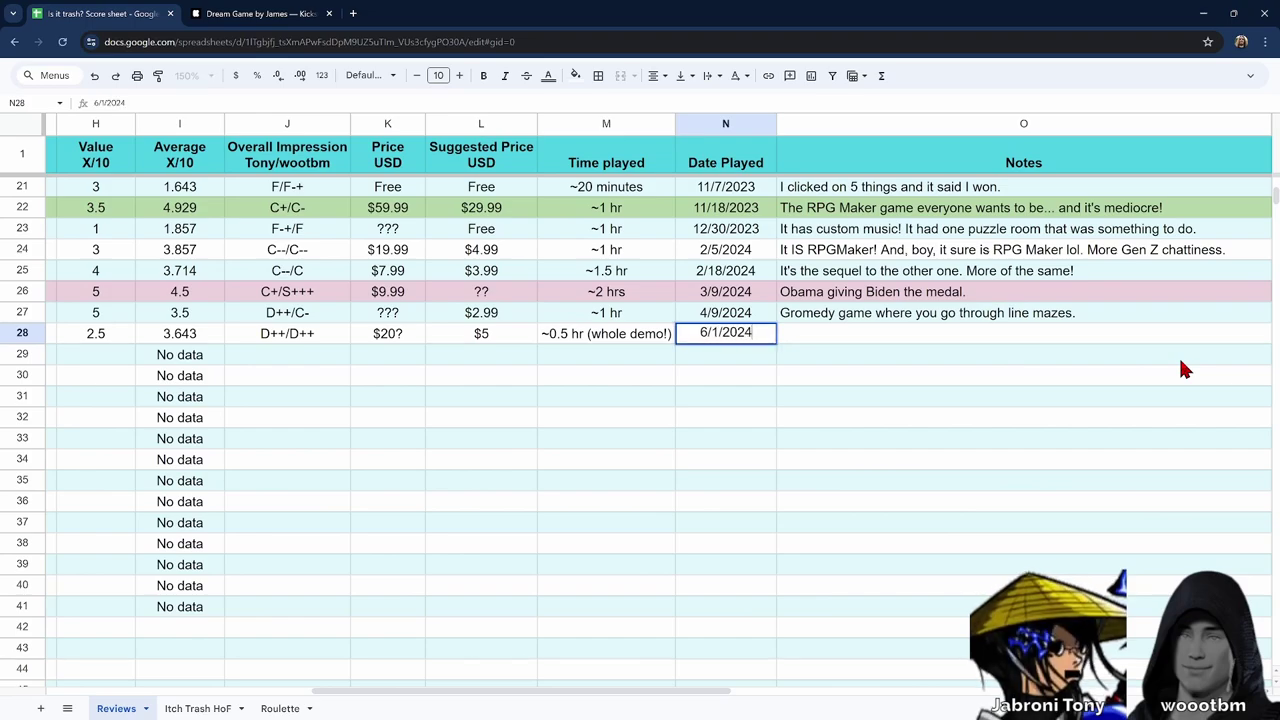
{"action": "key", "text": "Tab"}
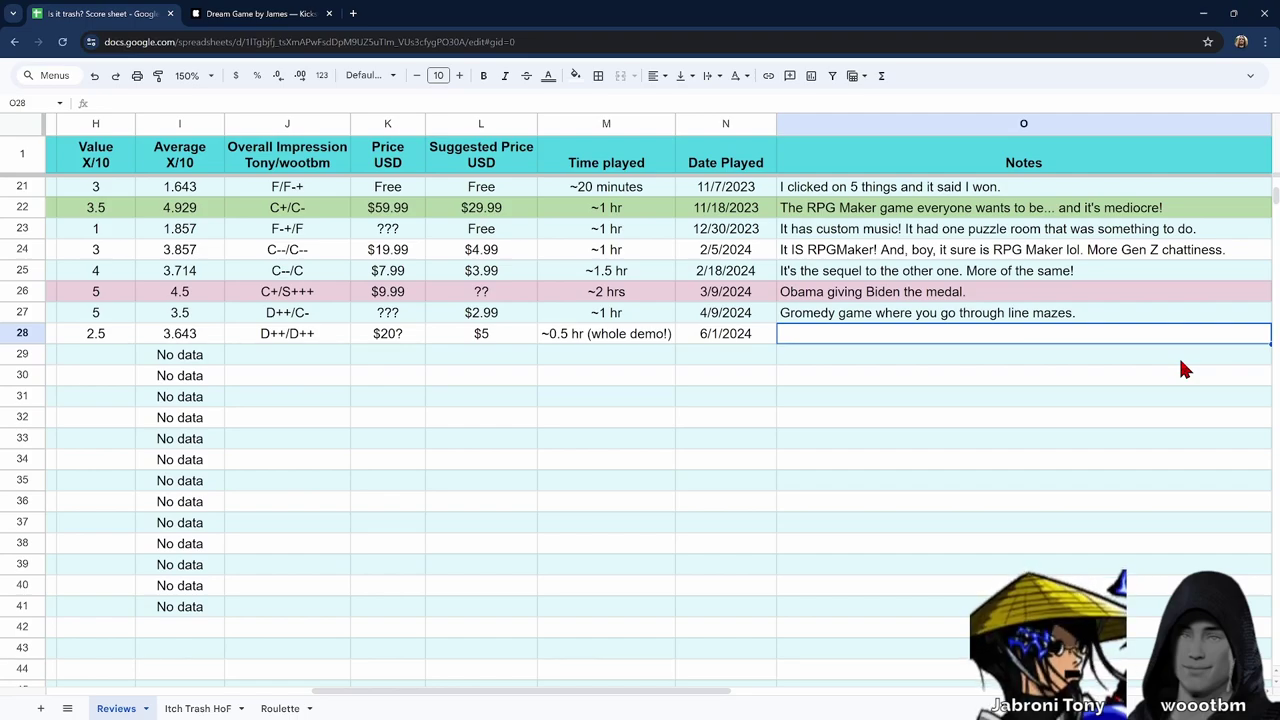
Append "(whole demo!)" to Dragonpaw's time played so it reads "~1 hr (whole demo!)".
{"action": "left_click", "coordinate": [619, 316]}
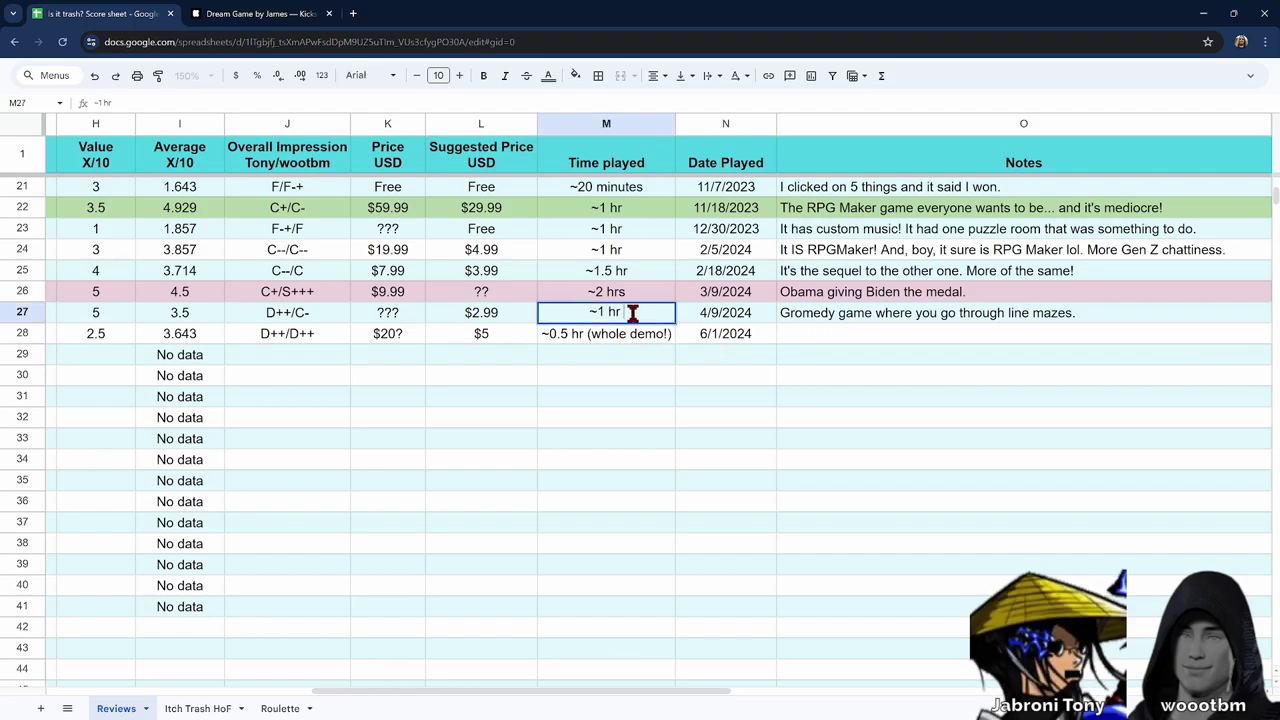
{"action": "double_click", "coordinate": [632, 313]}
{"action": "type", "text": "(whole demo"}
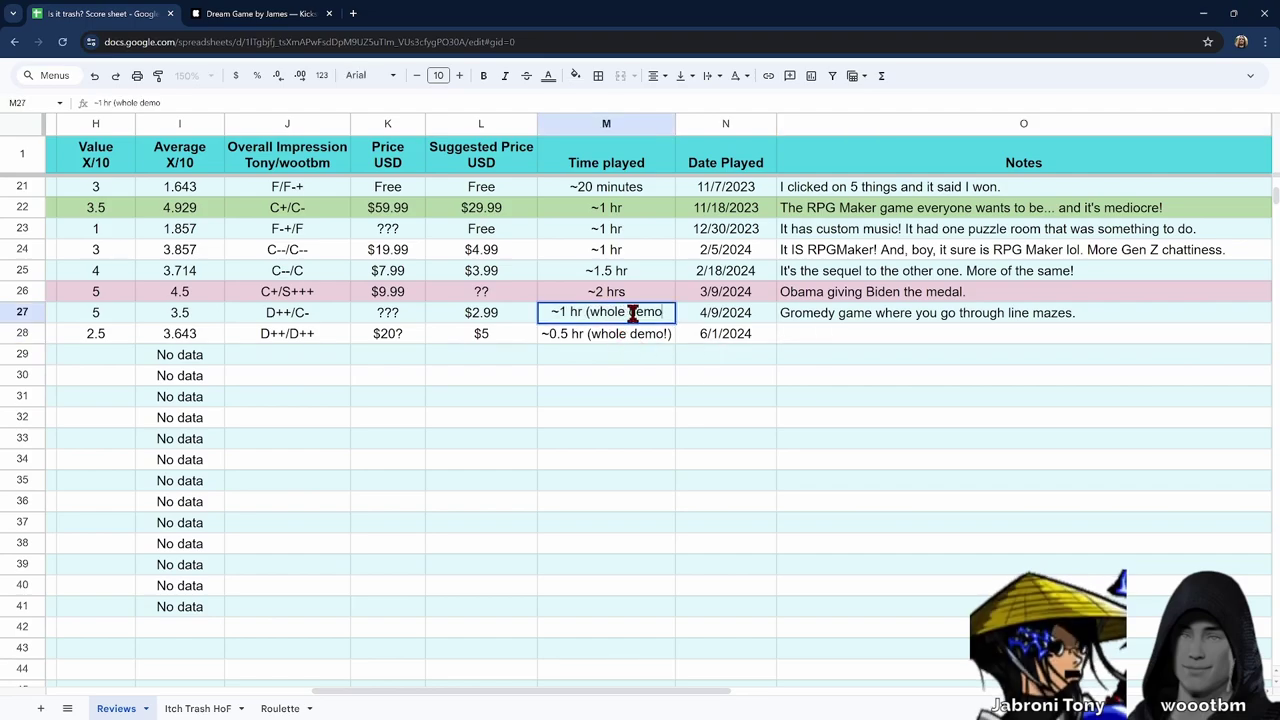
{"action": "type", "text": "!)"}
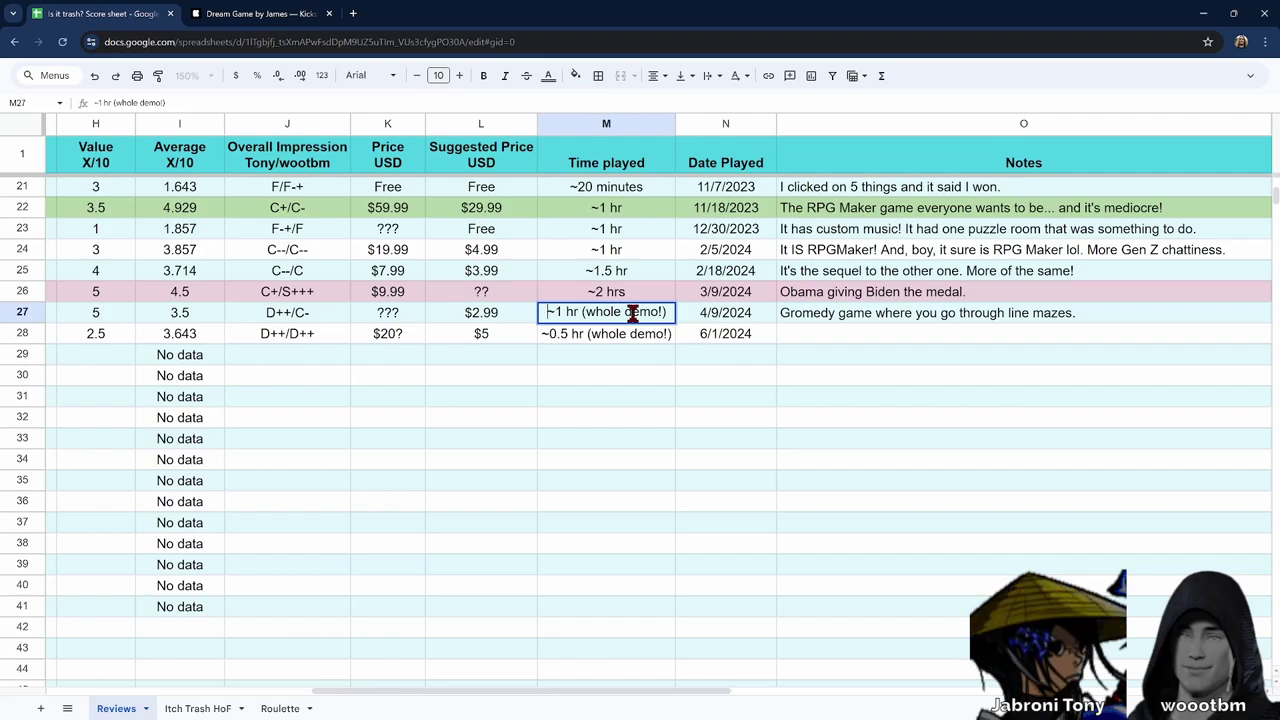
Change Phil Alone's time played to "~20 min (whole game!)" and widen the Time played column slightly.
{"action": "double_click", "coordinate": [612, 188]}
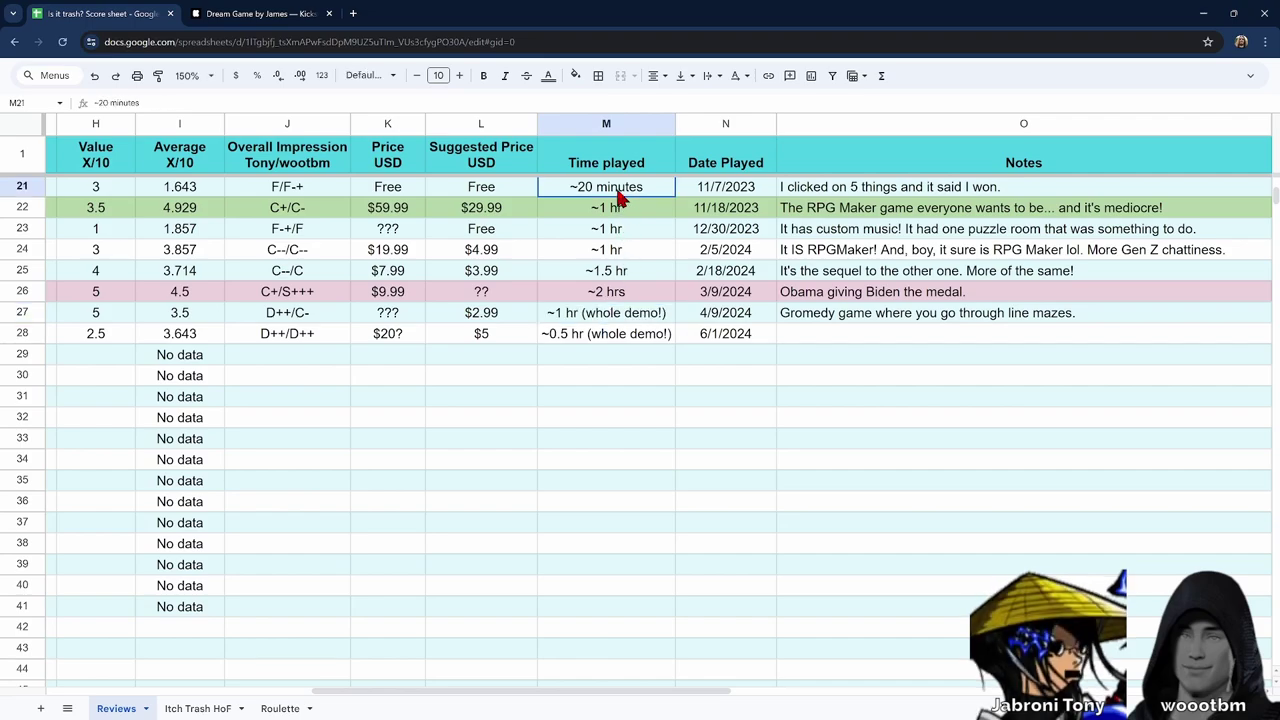
{"action": "left_click_drag", "start_coordinate": [612, 190], "coordinate": [652, 188]}
{"action": "left_click", "coordinate": [651, 188]}
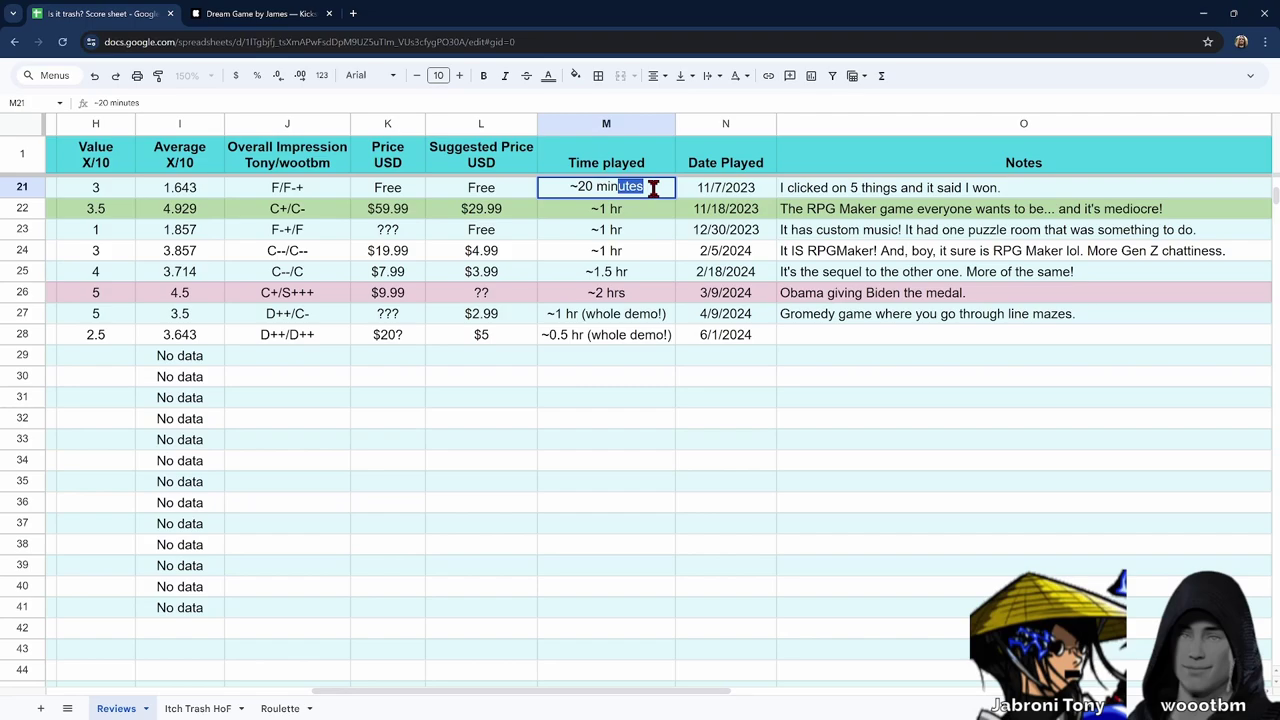
{"action": "key", "text": "BackSpace"}
{"action": "type", "text": "(whole game"}
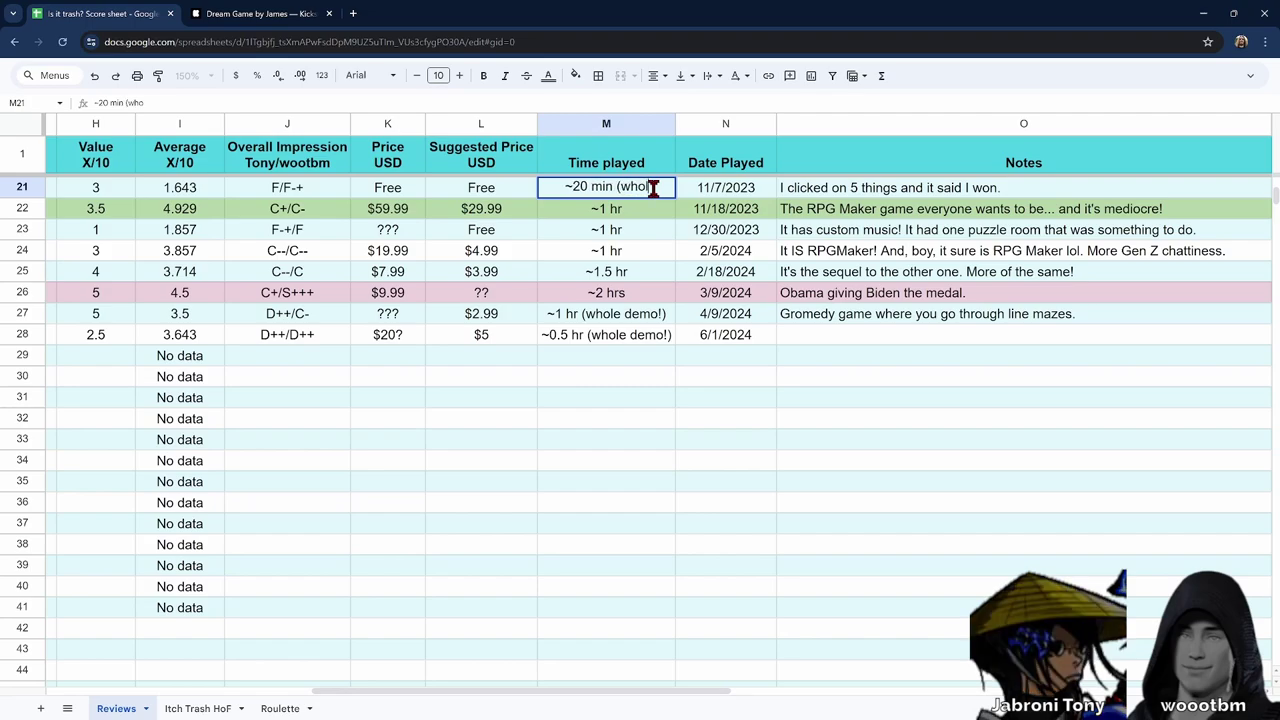
{"action": "type", "text": "!)"}
{"action": "key", "text": "Return"}
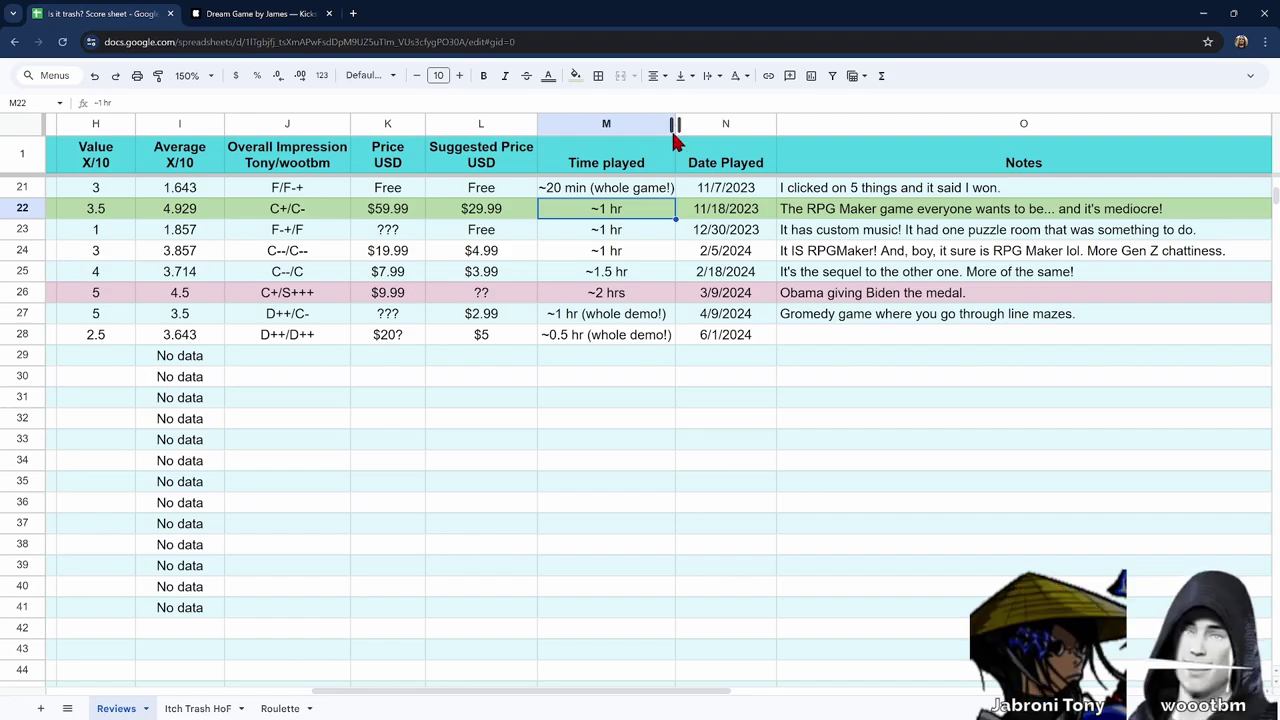
{"action": "left_click_drag", "start_coordinate": [675, 123], "coordinate": [681, 123]}
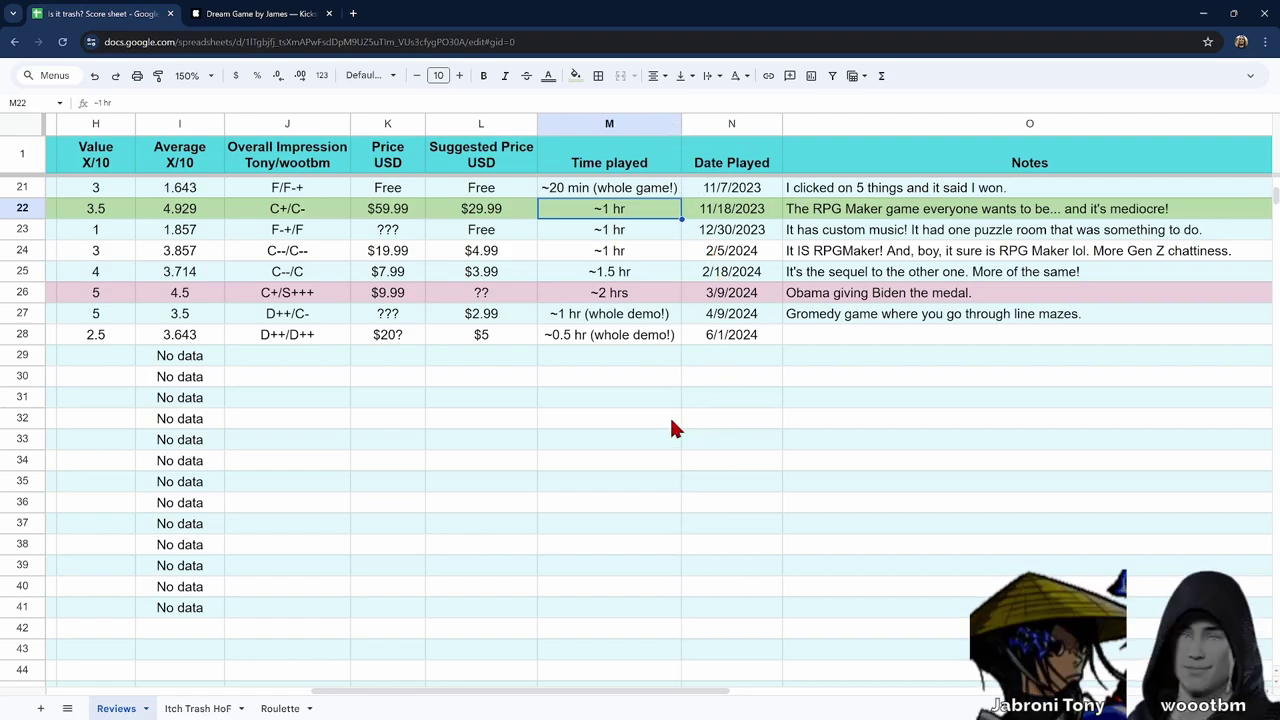
Enter "Paper Mario clone 2.5D turn based RPG! No more lies!" as Dream Game's note.
{"action": "scroll", "coordinate": [675, 428], "scroll_direction": "up", "scroll_amount": 5}
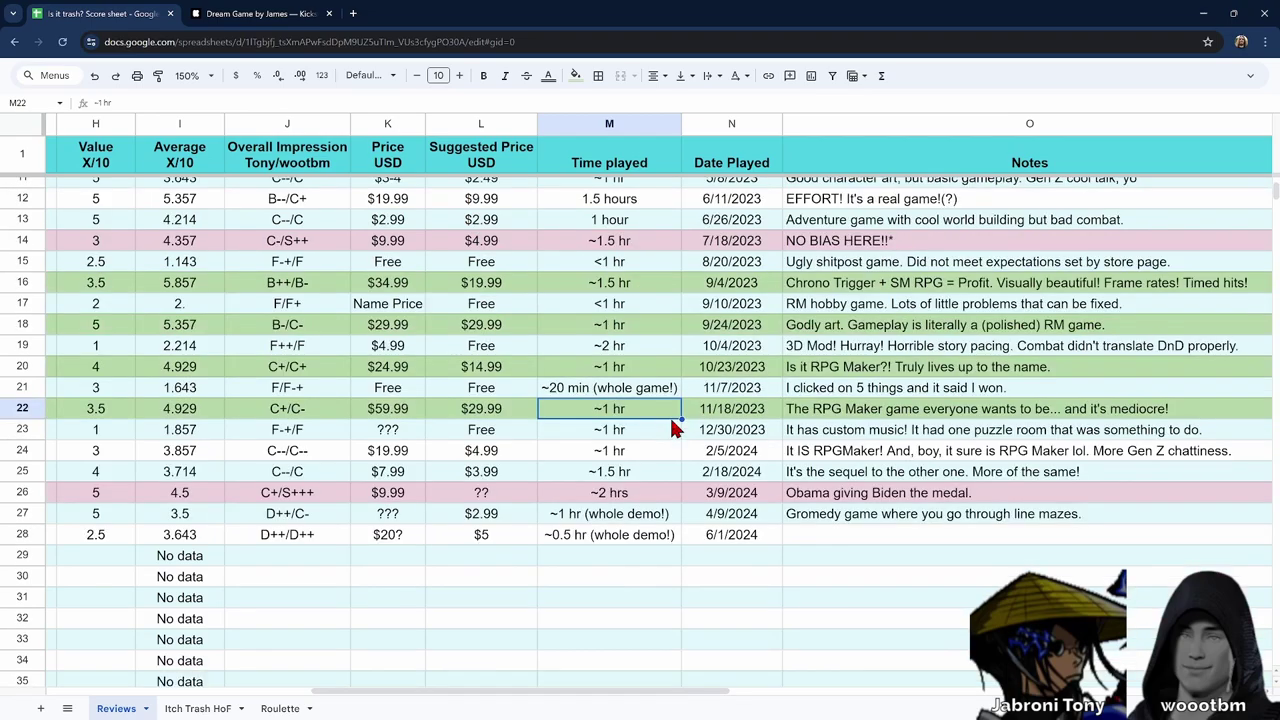
{"action": "scroll", "coordinate": [672, 428], "scroll_direction": "up", "scroll_amount": 5}
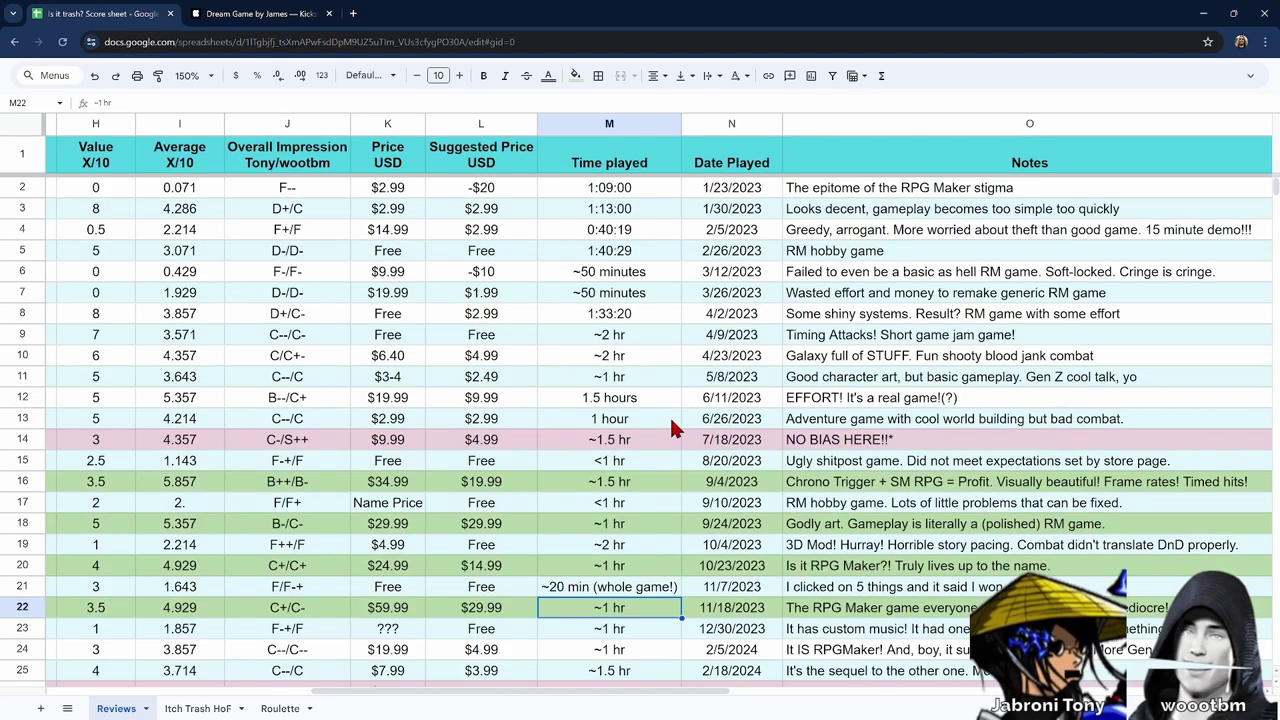
{"action": "scroll", "coordinate": [672, 428], "scroll_direction": "down", "scroll_amount": 5}
{"action": "scroll", "coordinate": [669, 415], "scroll_direction": "down", "scroll_amount": 5}
{"action": "left_click", "coordinate": [810, 333]}
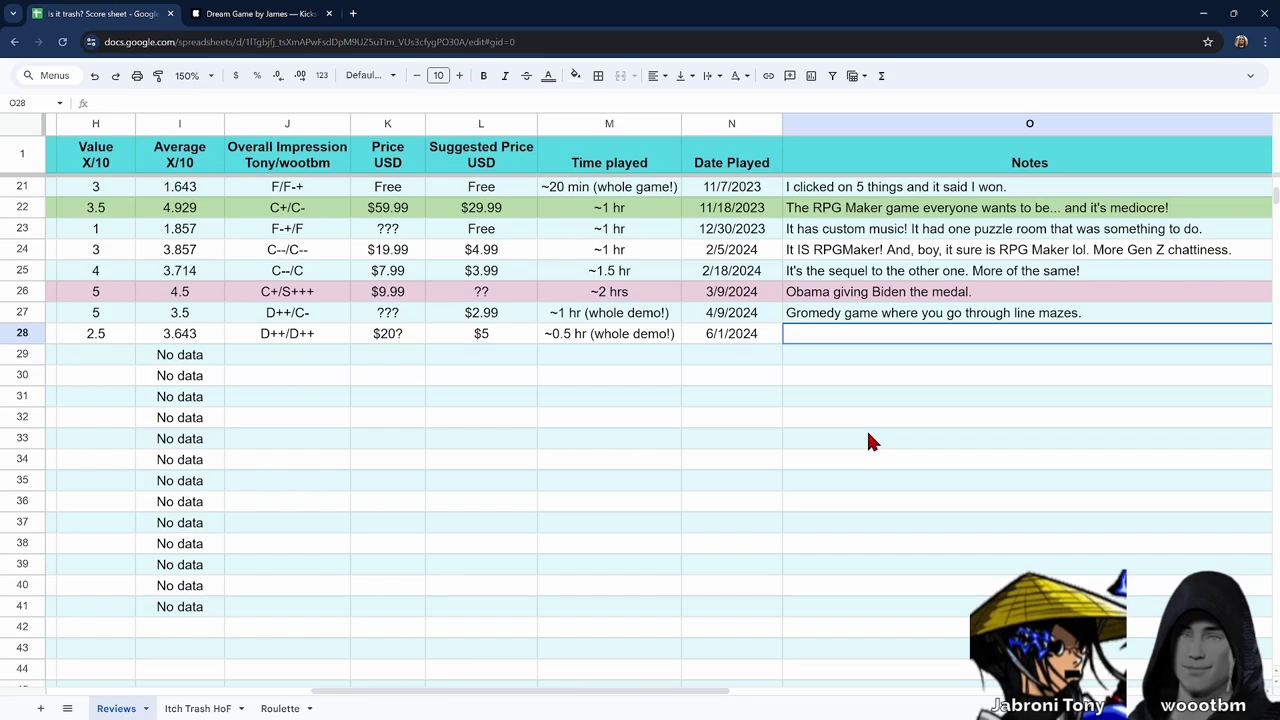
{"action": "type", "text": "Paper Mario"}
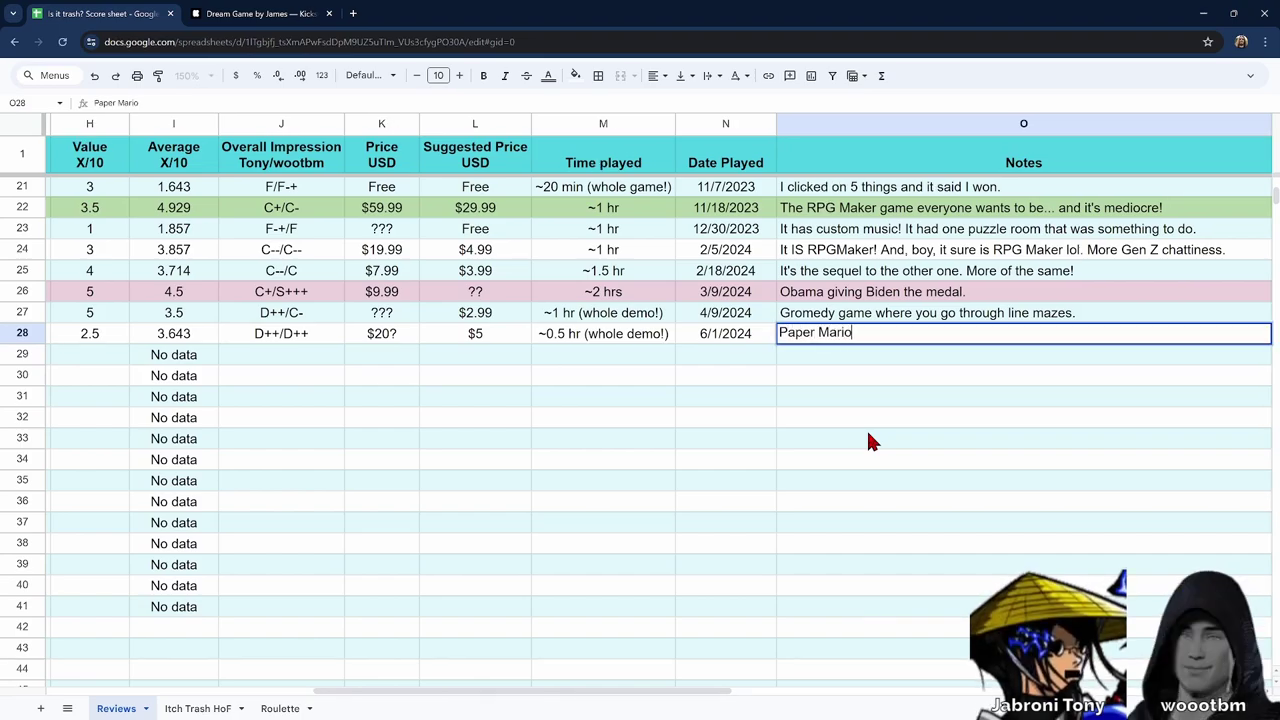
{"action": "type", "text": " clone"}
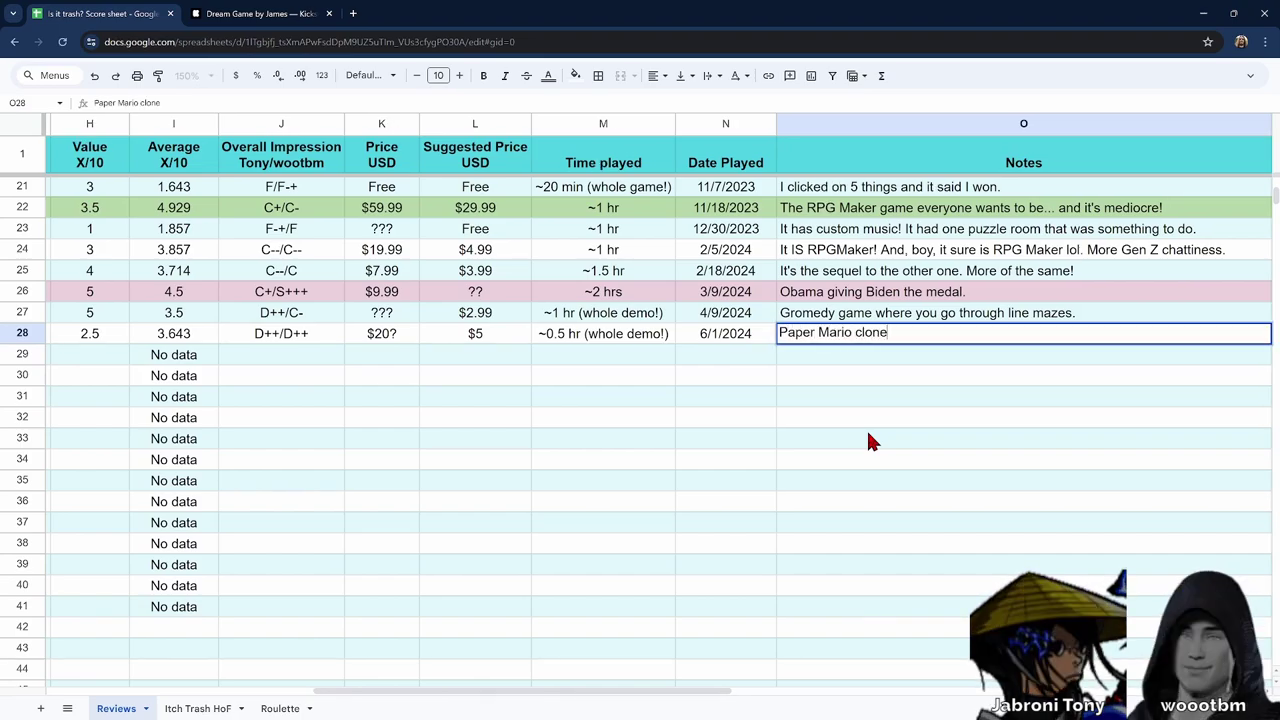
{"action": "type", "text": " 2.5D"}
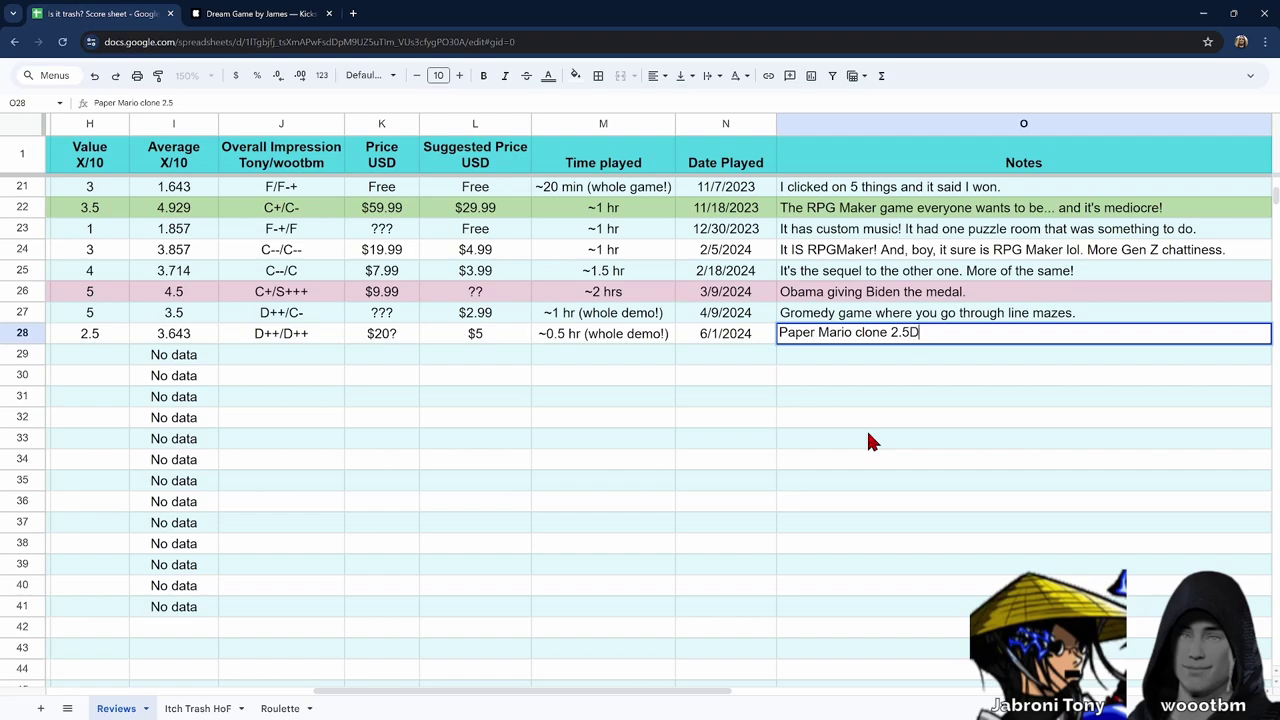
{"action": "type", "text": " turn bas"}
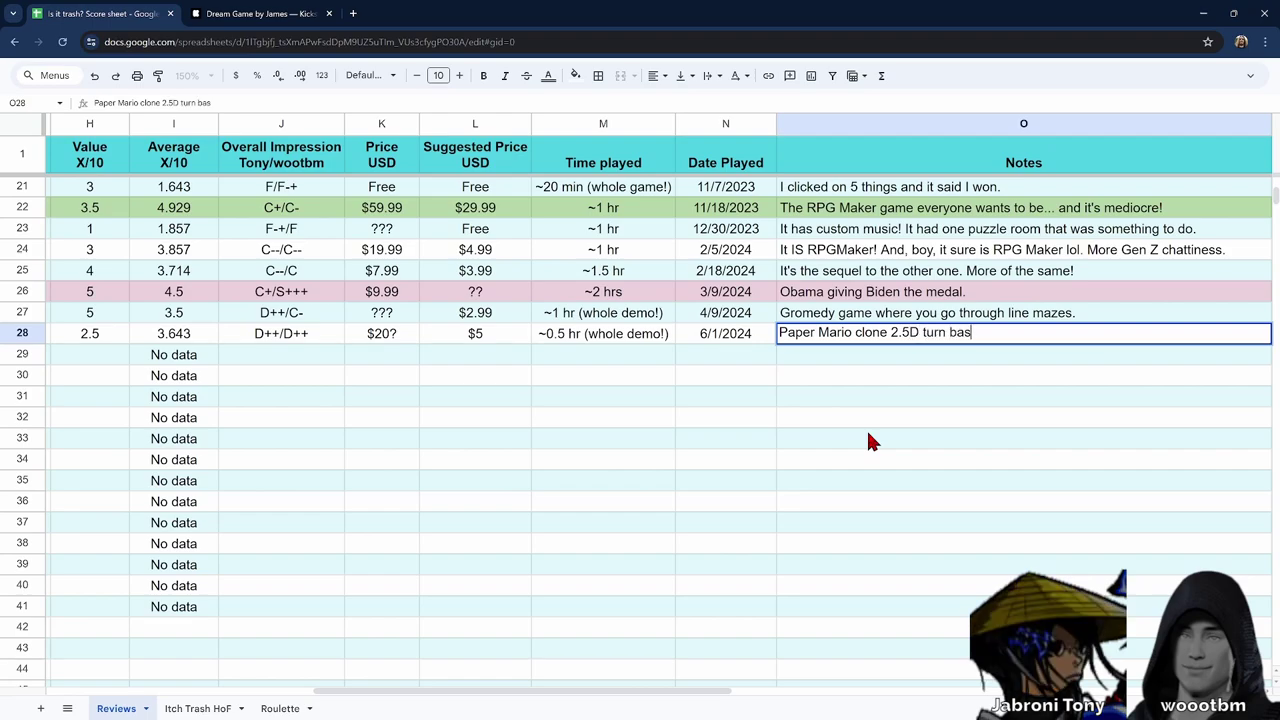
{"action": "type", "text": "ed RPG"}
{"action": "type", "text": "!"}
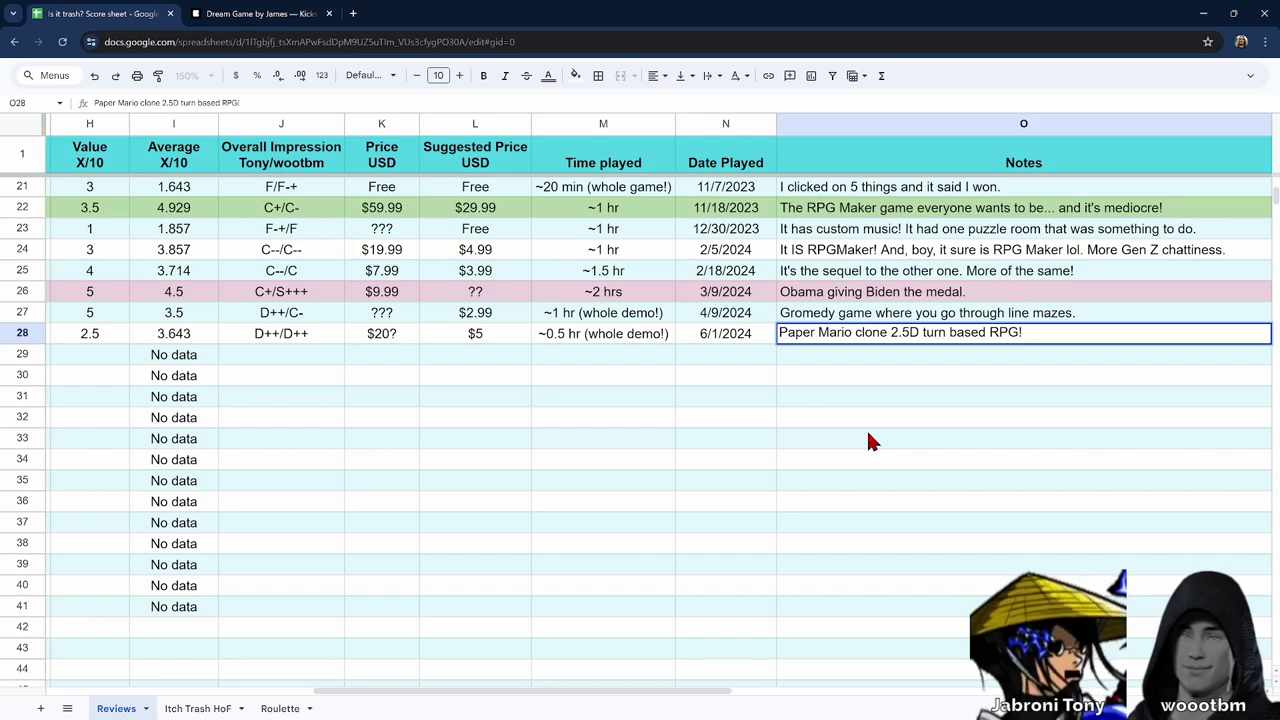
{"action": "type", "text": " No more lies!"}
{"action": "key", "text": "Return"}
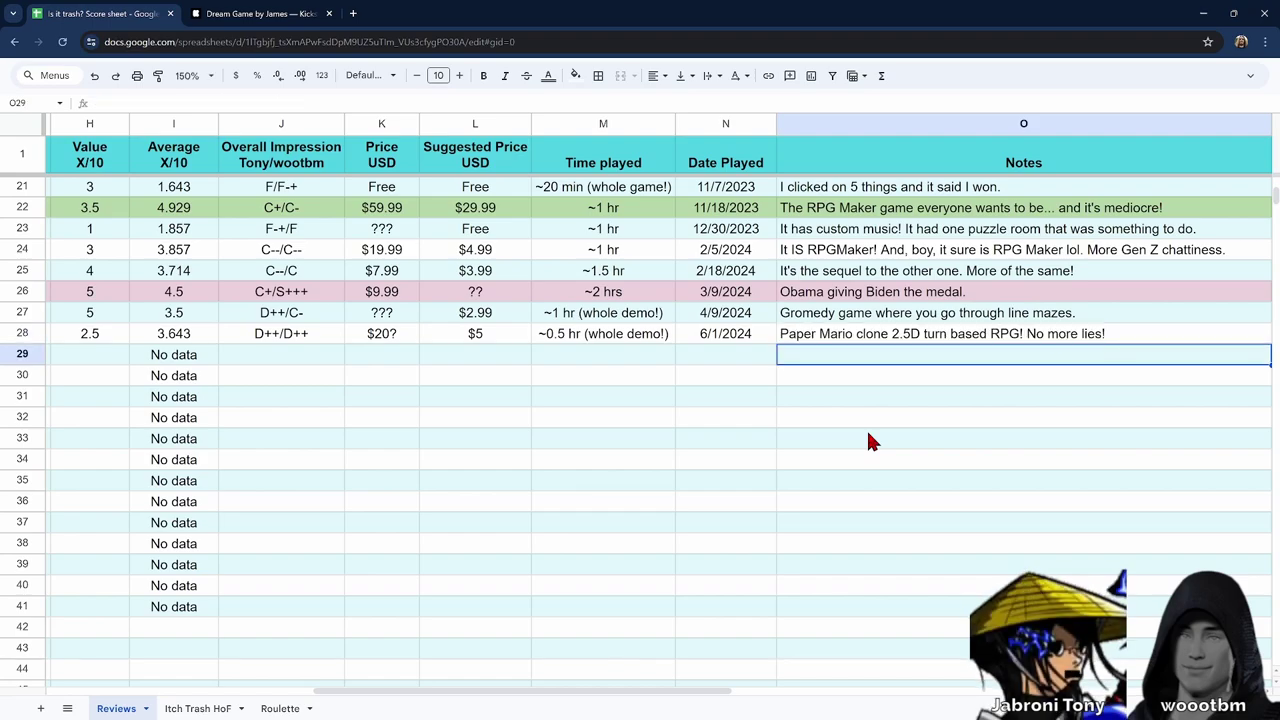